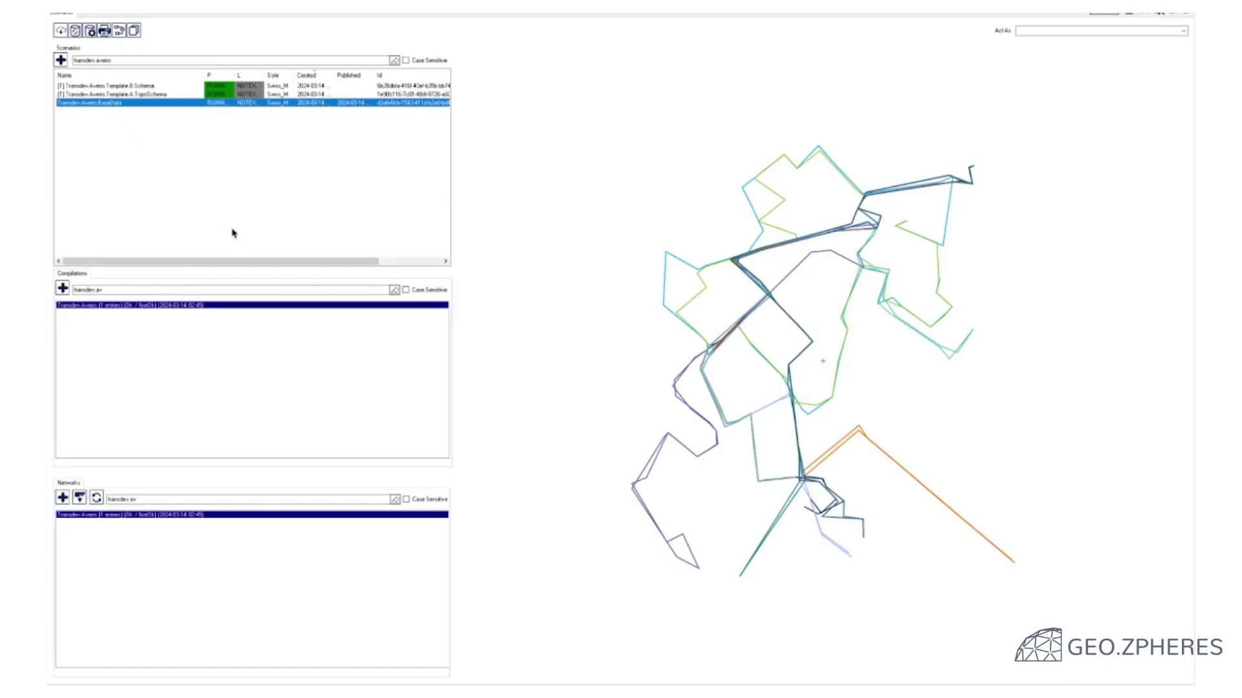
Switch to the browser's Transdev.Aveiro network map and turn off the stop labels
key("super+Tab")
key("super+Tab")
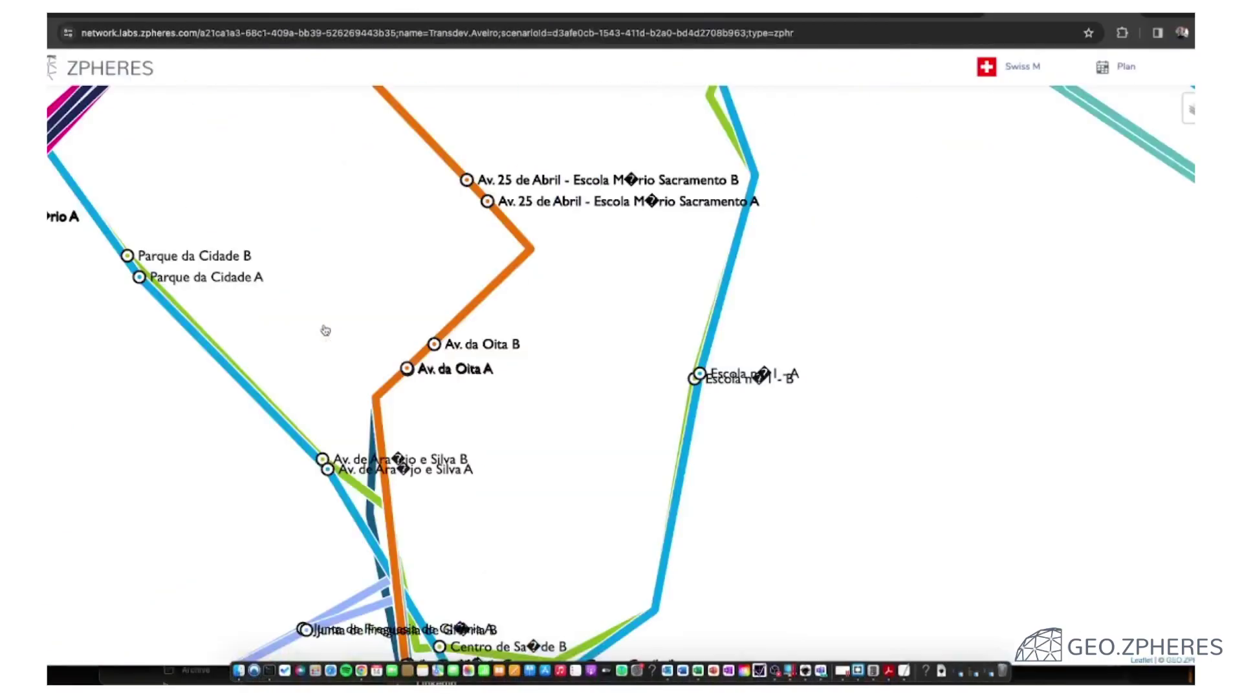
scroll(411, 260, "down", 3)
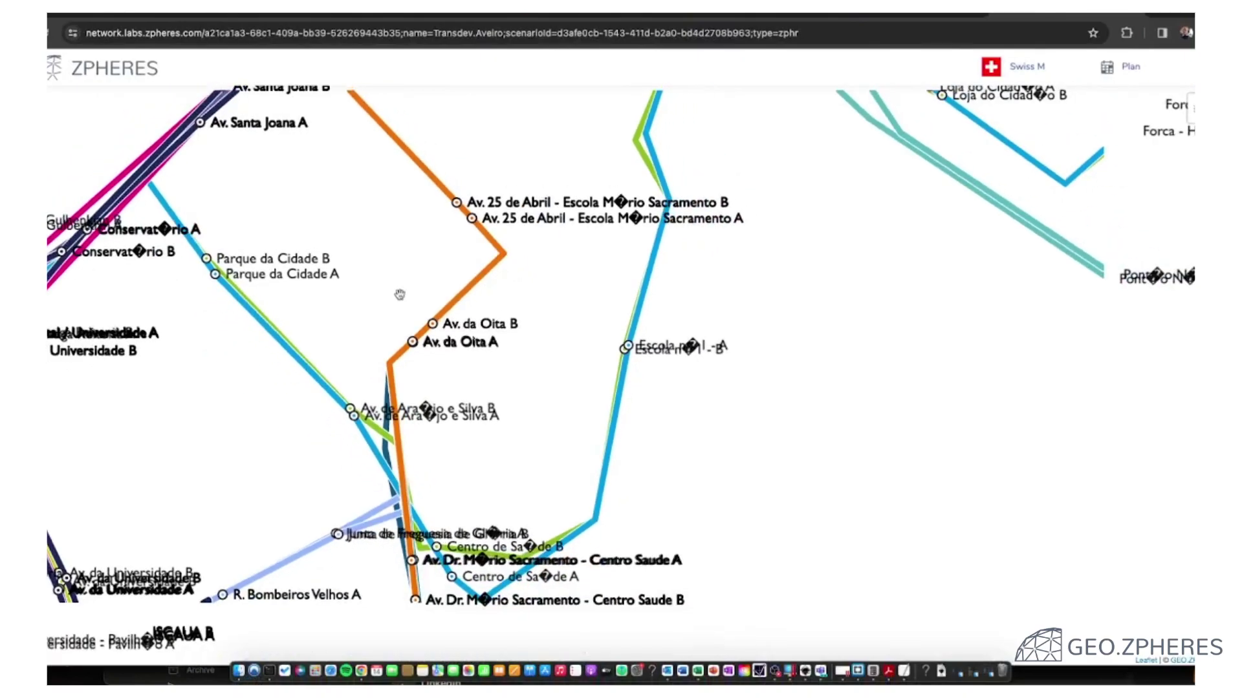
scroll(520, 302, "down", 2)
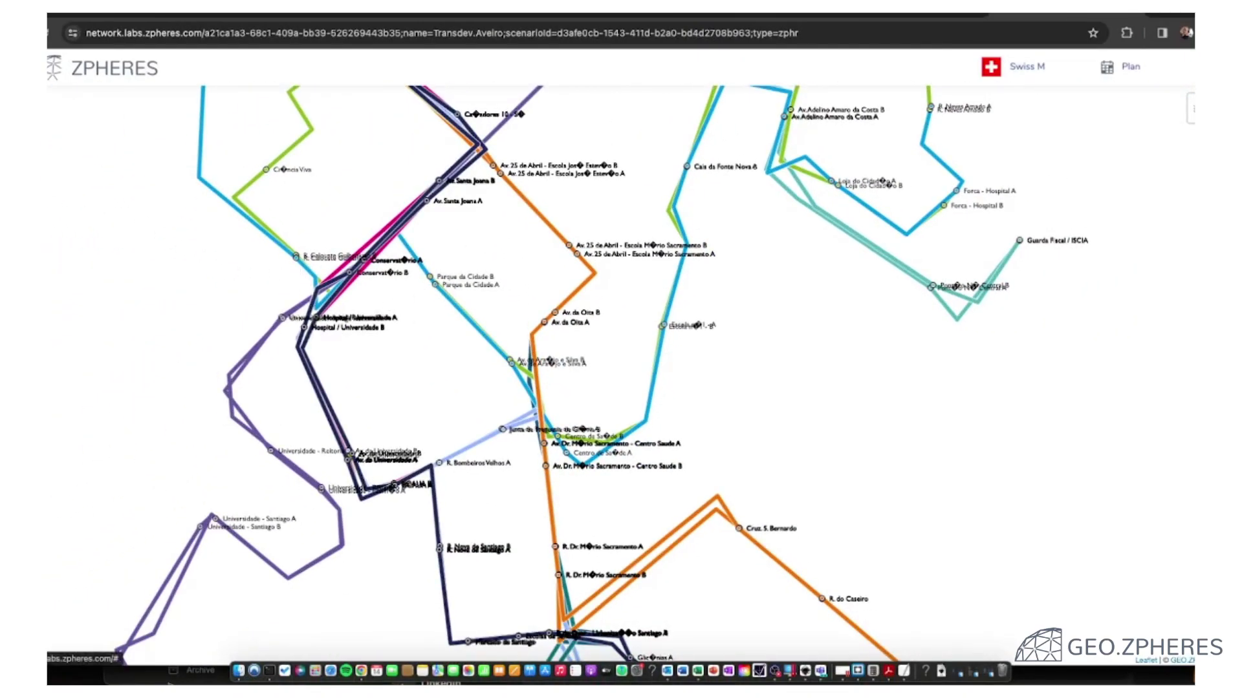
left_click(48, 531)
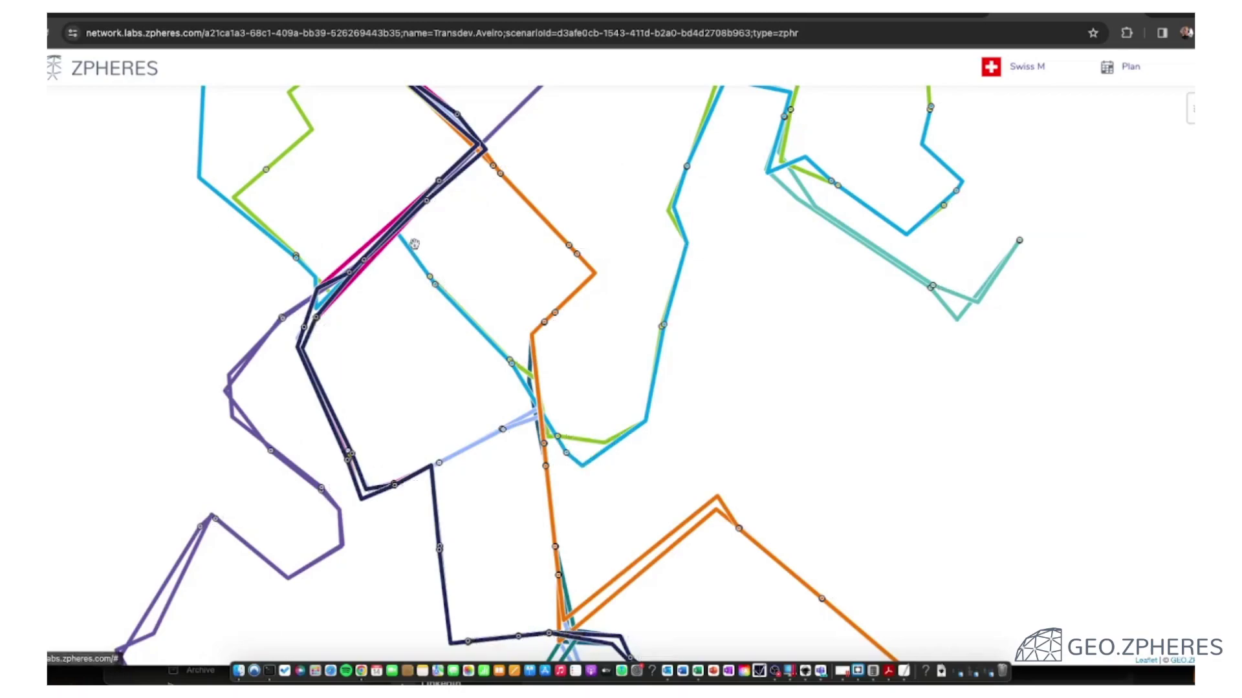
Display the network on the geographic base map and look over its location in Portugal and its extent around Aveiro
left_click(47, 517)
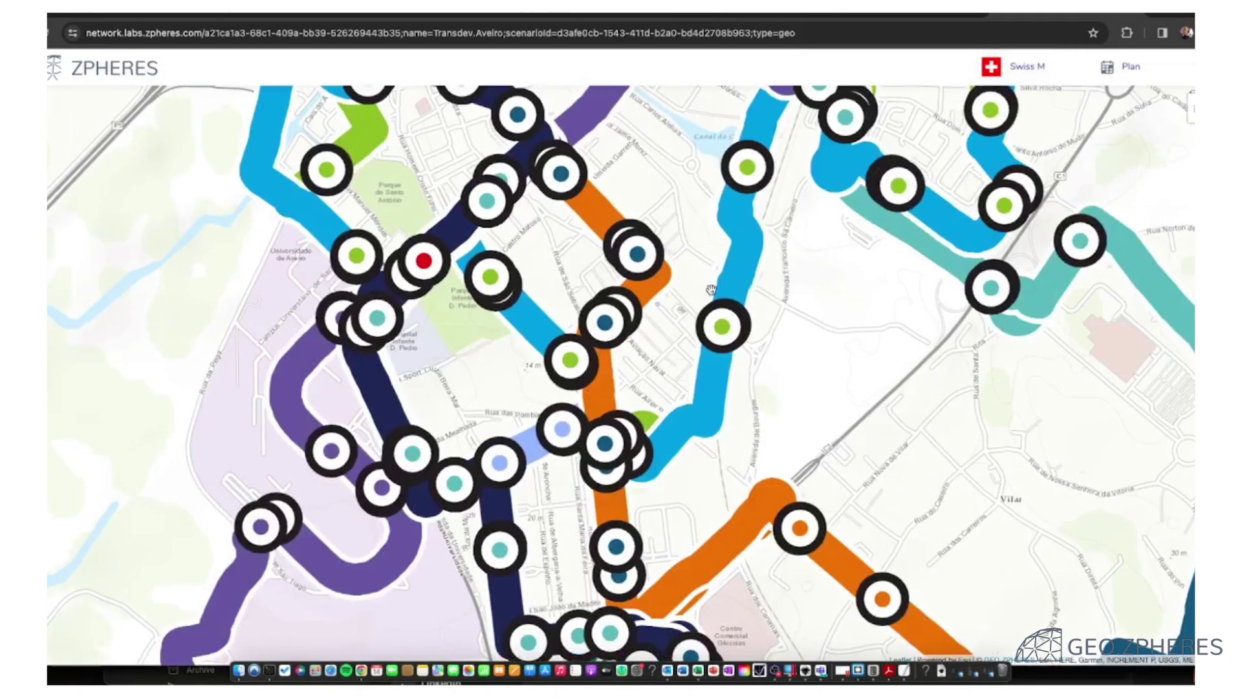
scroll(708, 289, "down", 5)
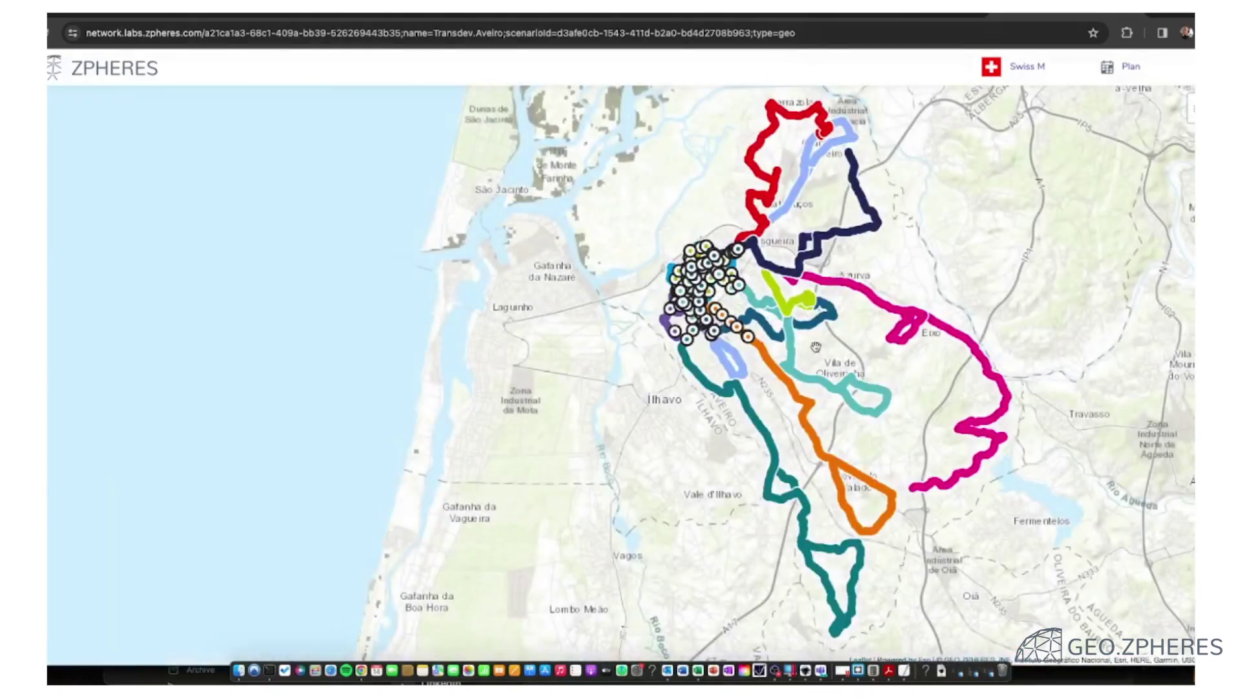
left_click_drag(814, 350, 748, 393)
scroll(748, 392, "down", 5)
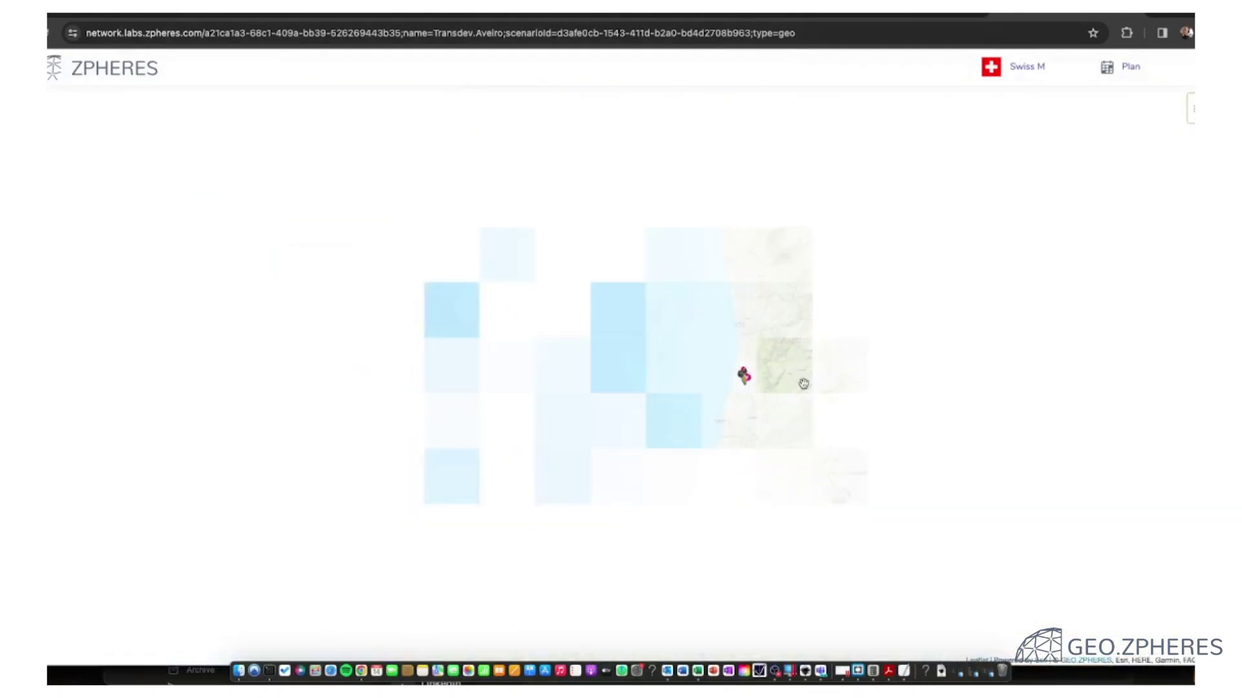
scroll(745, 377, "up", 4)
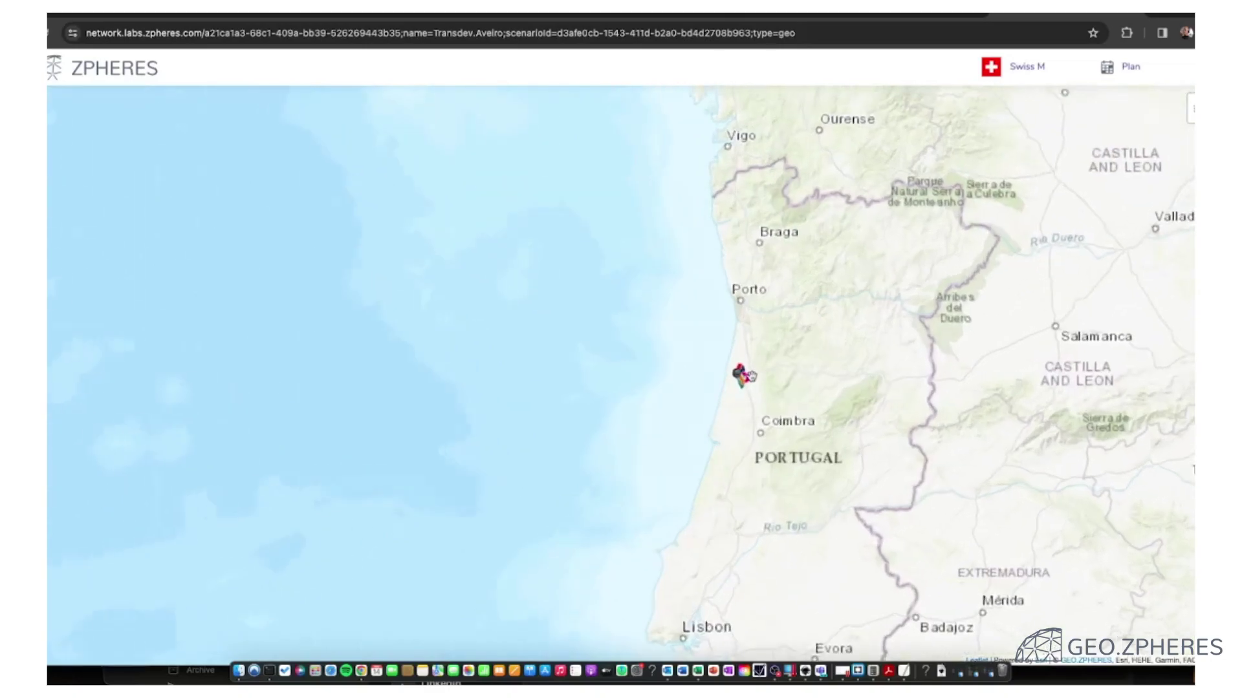
scroll(738, 376, "up", 5)
left_click_drag(542, 240, 507, 377)
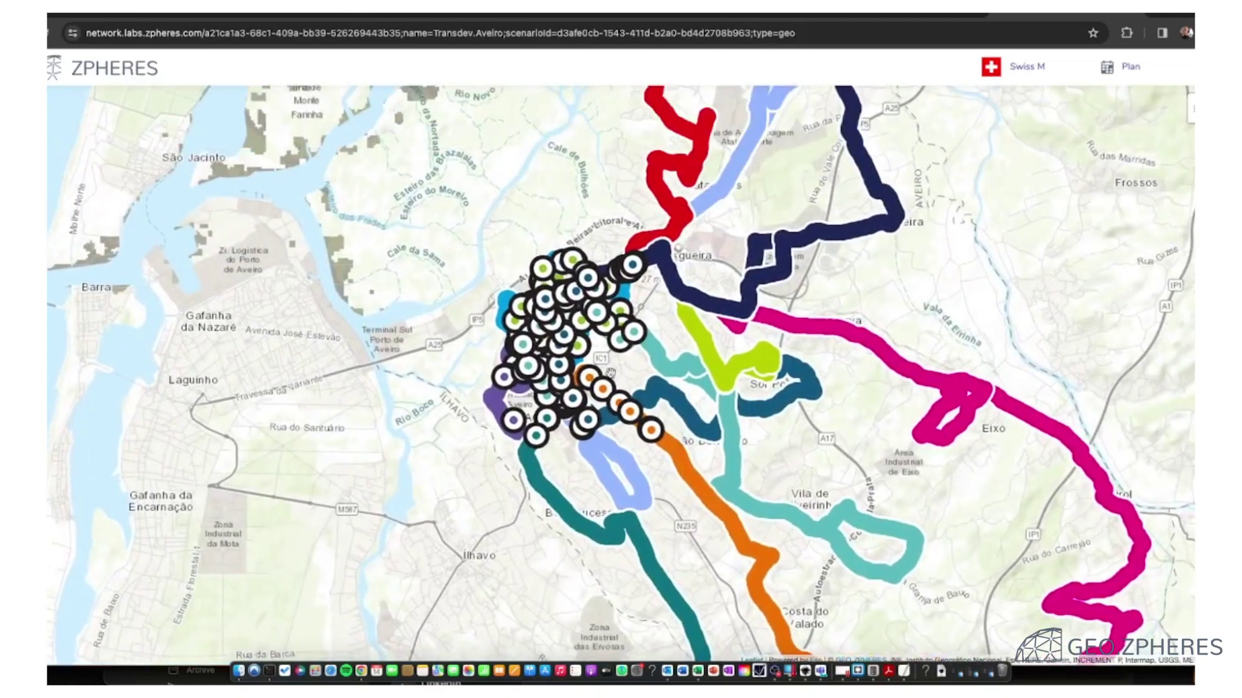
scroll(590, 381, "up", 5)
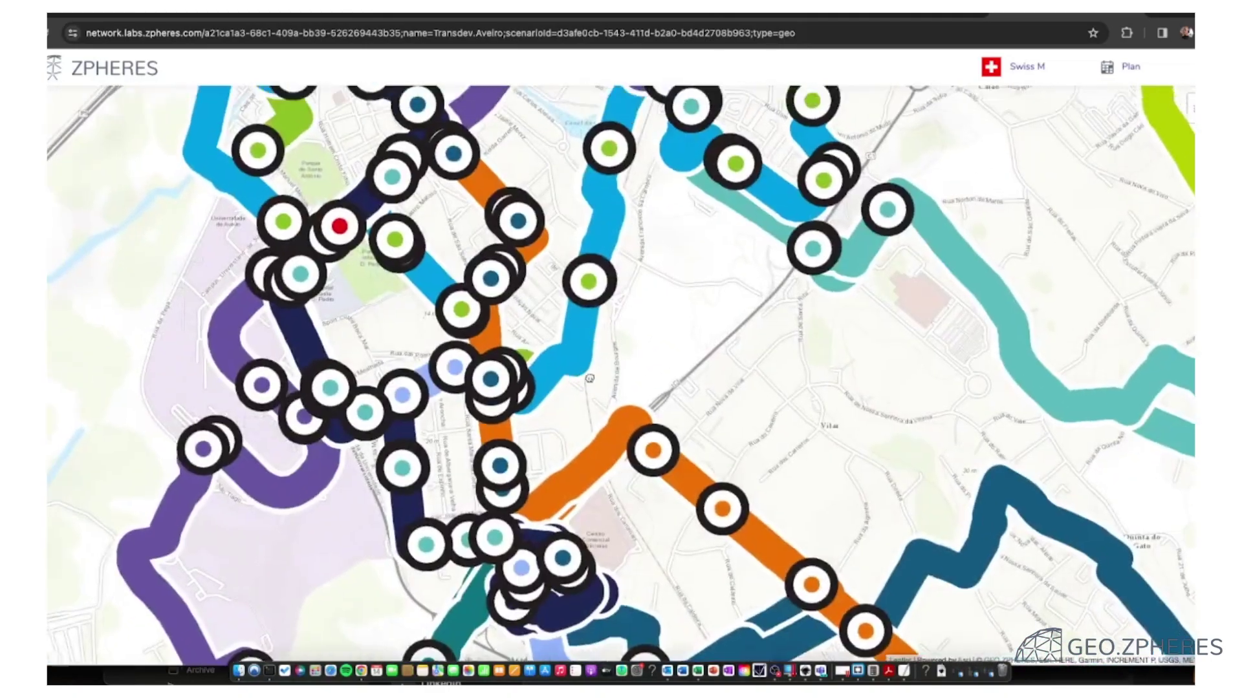
Reduce the scale of the Swiss M style to x0.36 for thinner route lines and smaller stops
left_click_drag(589, 379, 738, 430)
scroll(609, 282, "up", 4)
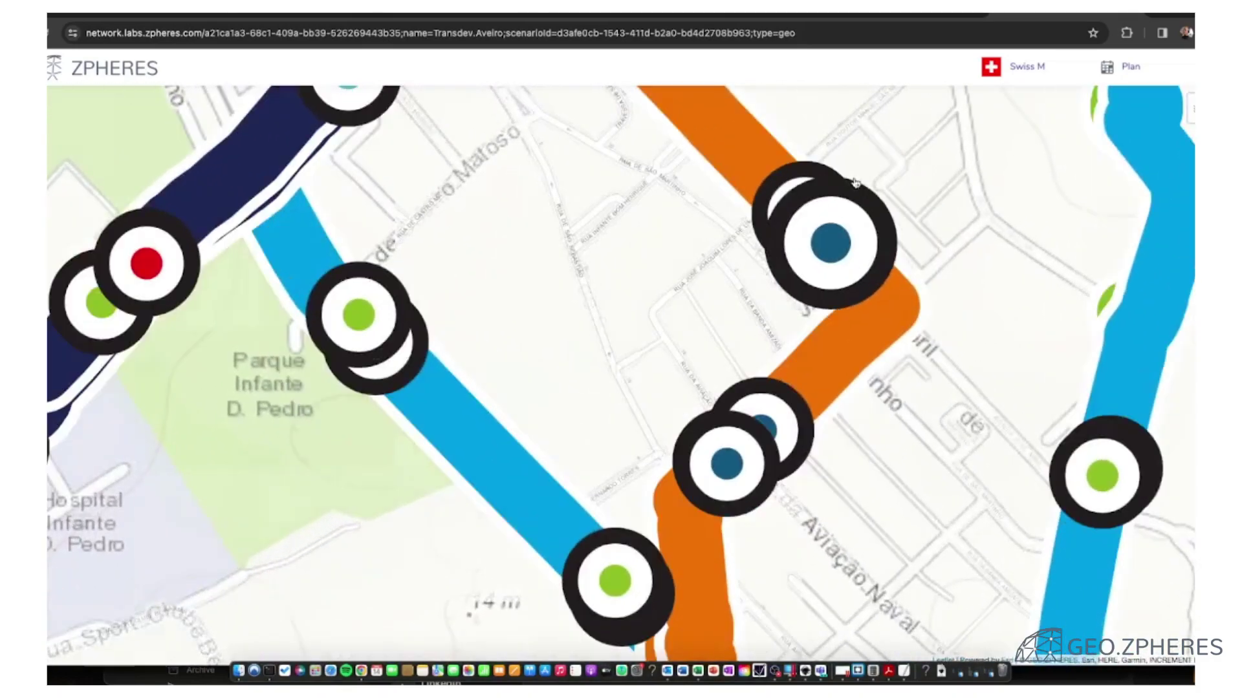
left_click(1028, 67)
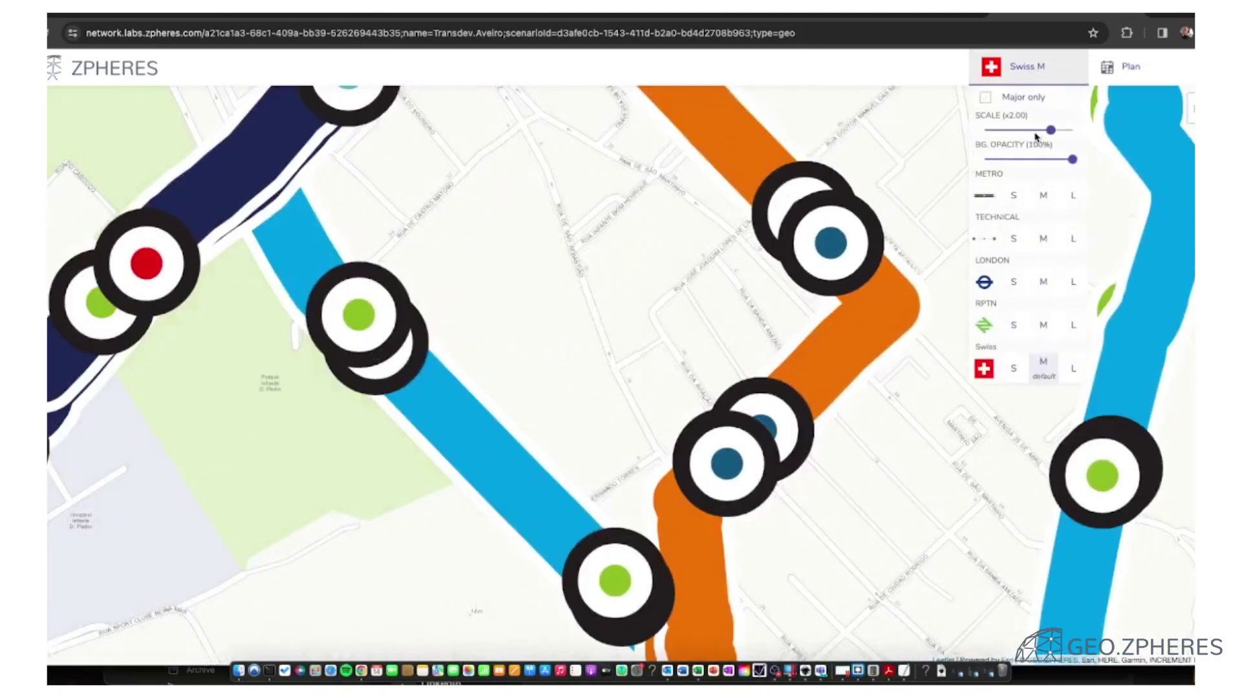
left_click(1024, 128)
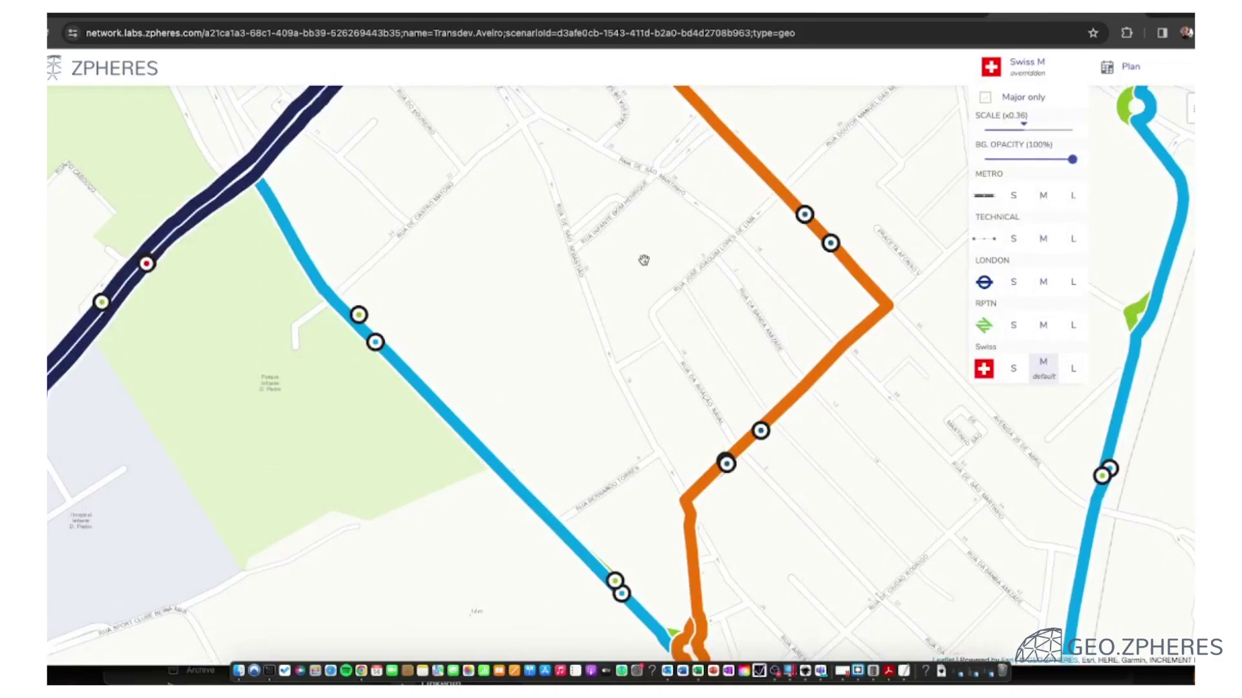
Examine how the bus routes follow the streets through central Aveiro, the university area and the surrounding districts
scroll(644, 260, "down", 1)
scroll(645, 260, "down", 2)
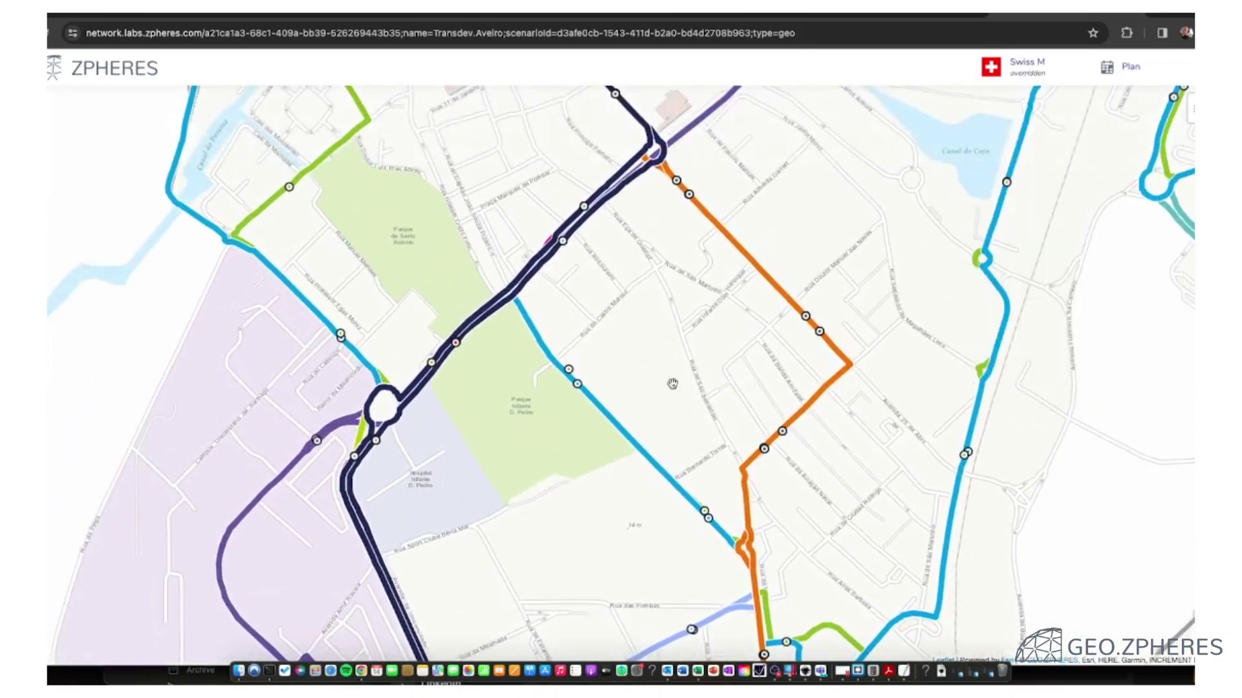
left_click_drag(681, 367, 589, 485)
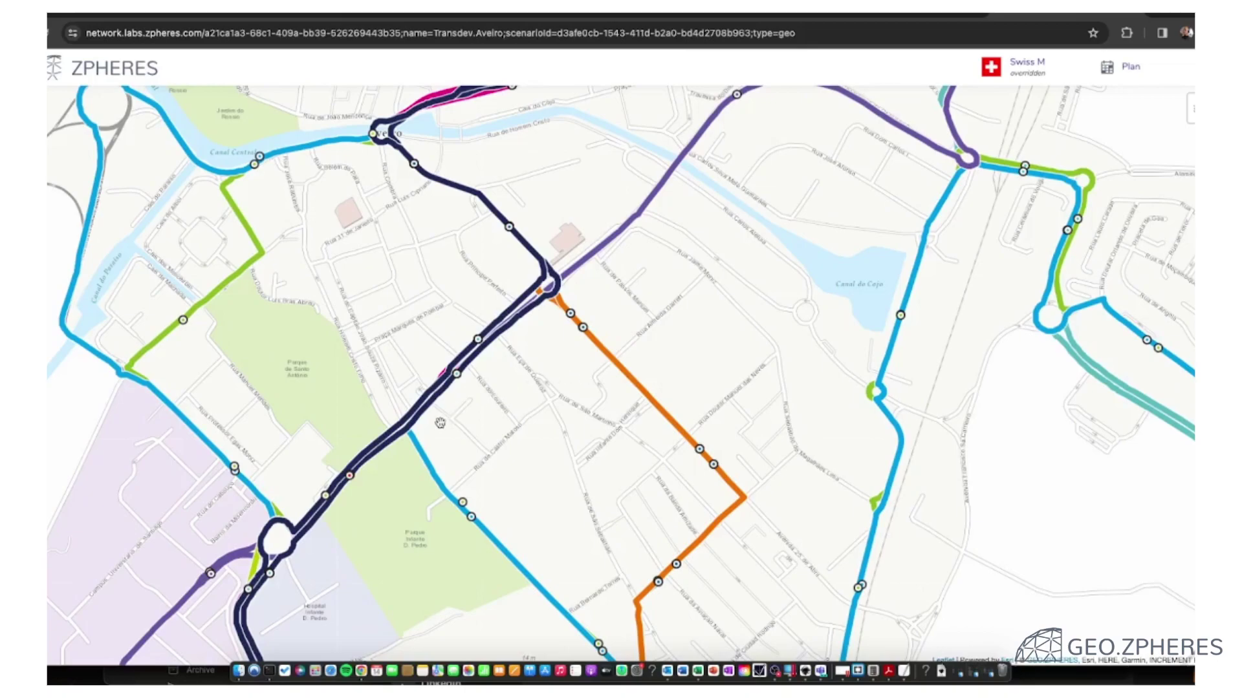
left_click_drag(957, 207, 877, 339)
left_click_drag(604, 303, 656, 369)
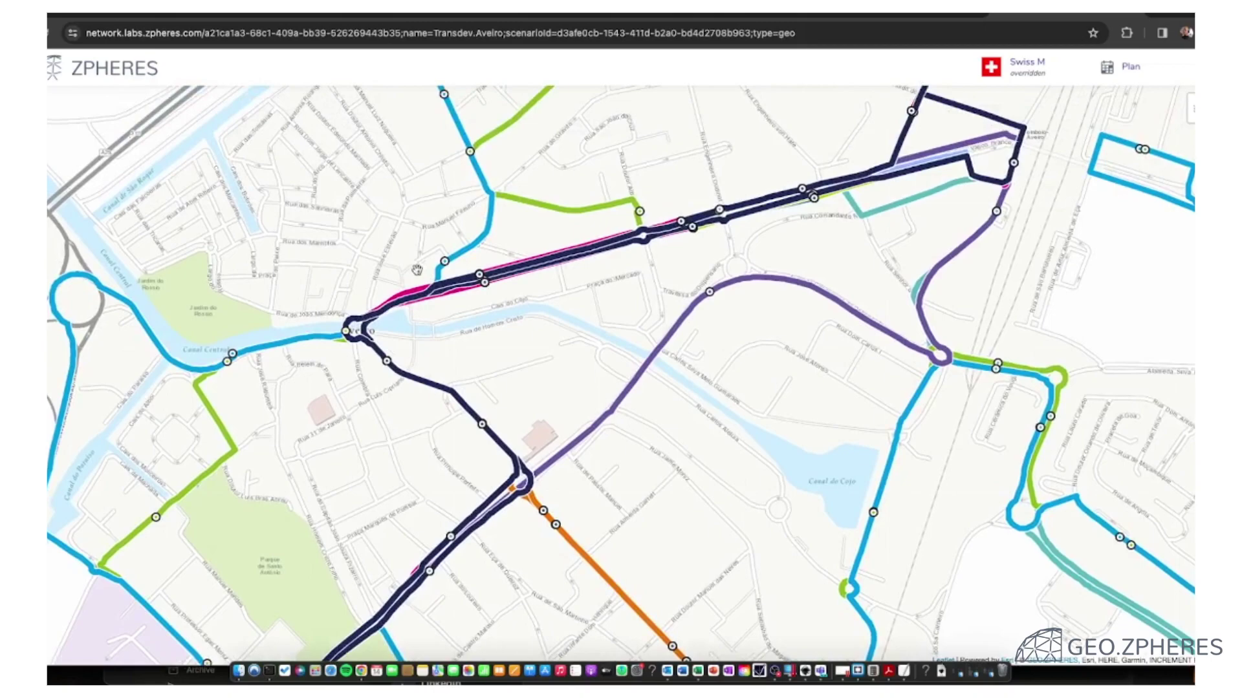
scroll(554, 308, "down", 2)
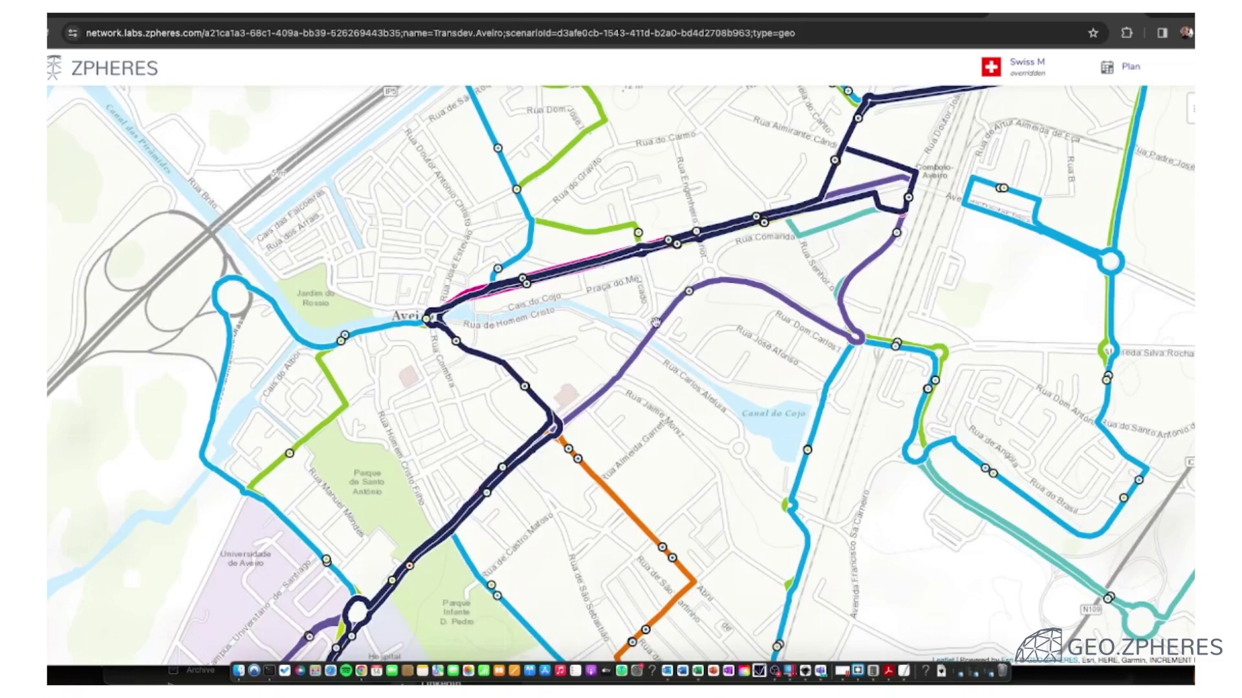
scroll(655, 321, "down", 2)
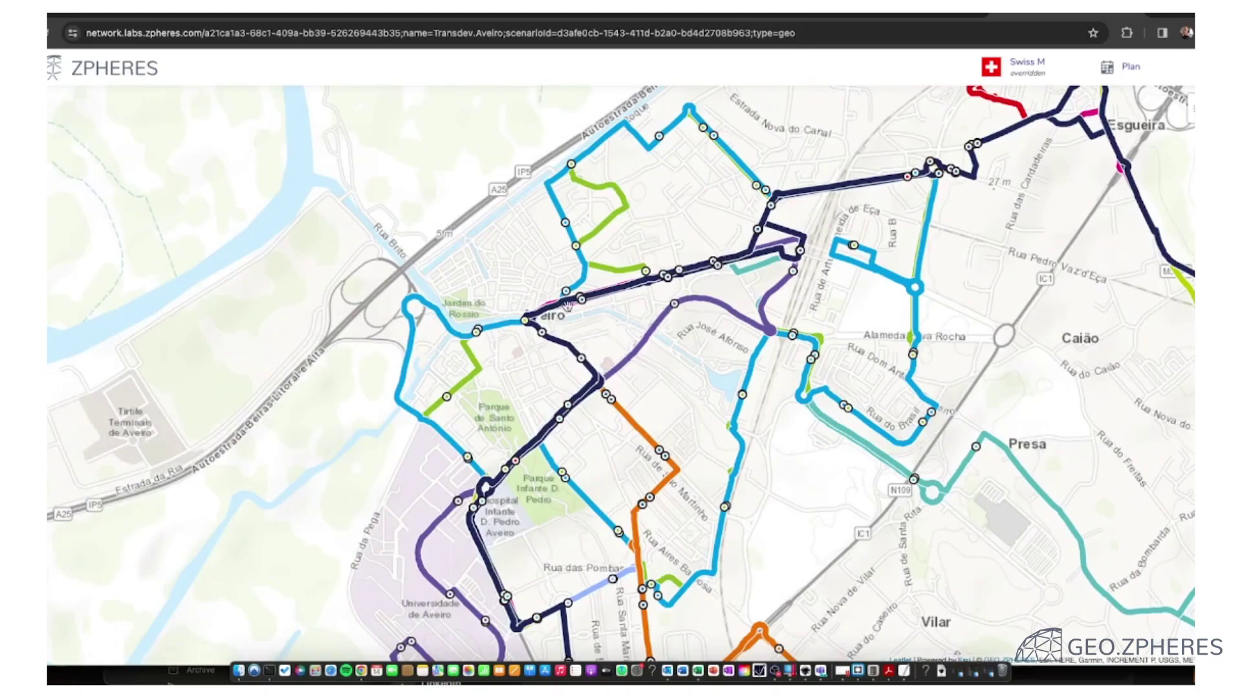
scroll(674, 300, "down", 1)
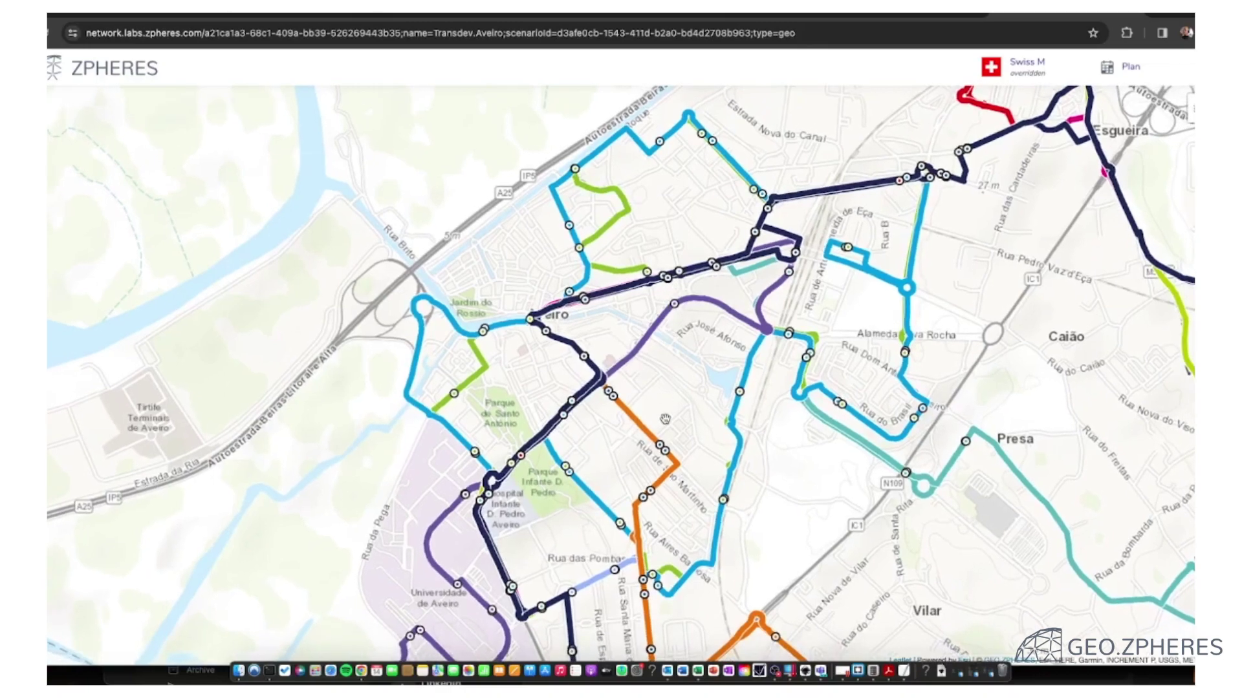
left_click_drag(665, 420, 669, 336)
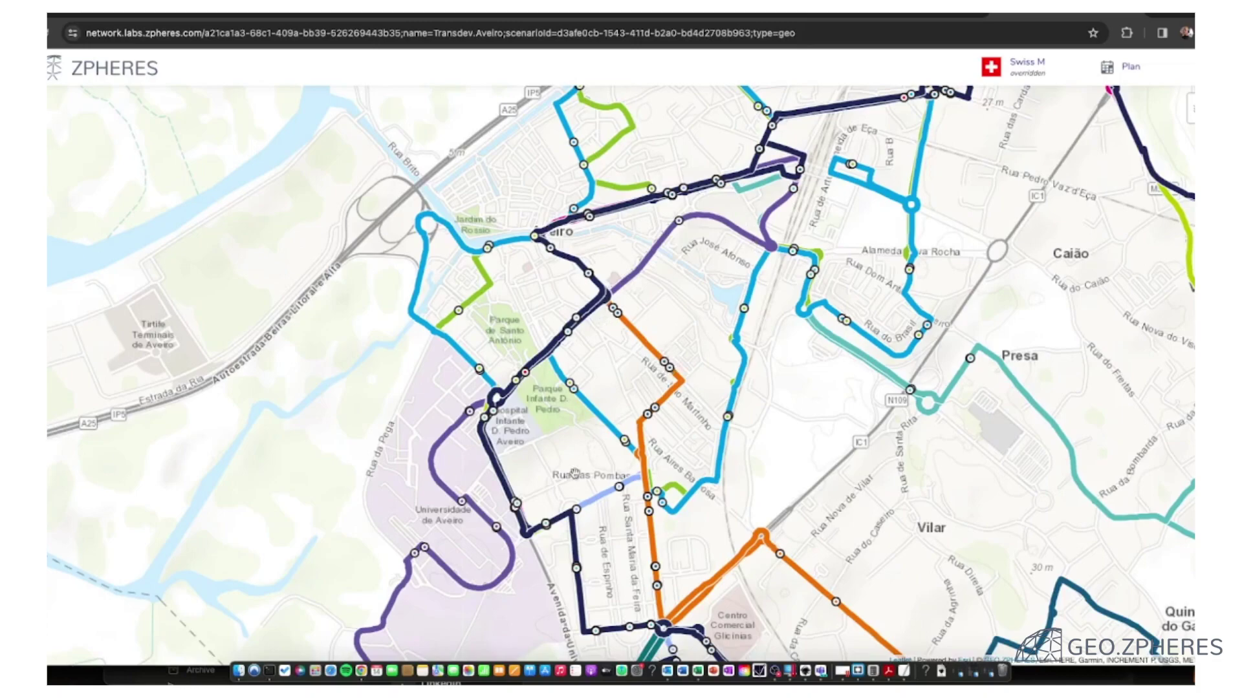
left_click_drag(464, 548, 554, 407)
scroll(555, 407, "up", 2)
scroll(555, 407, "up", 2)
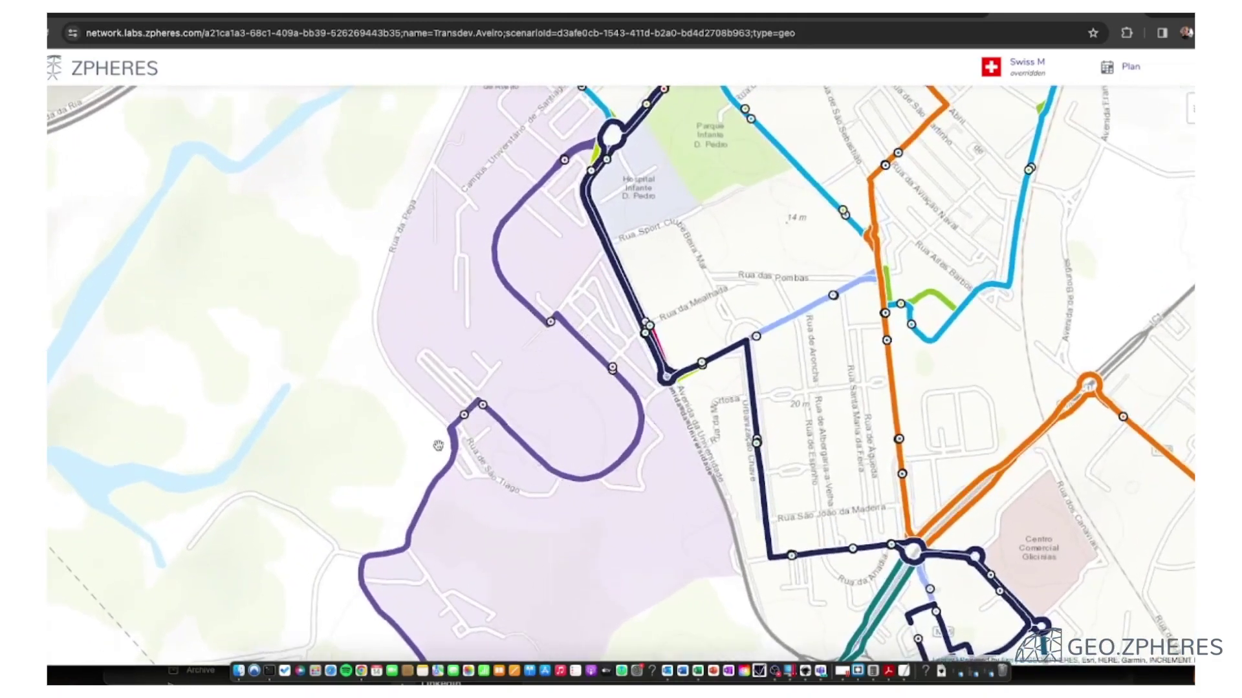
scroll(670, 414, "down", 3)
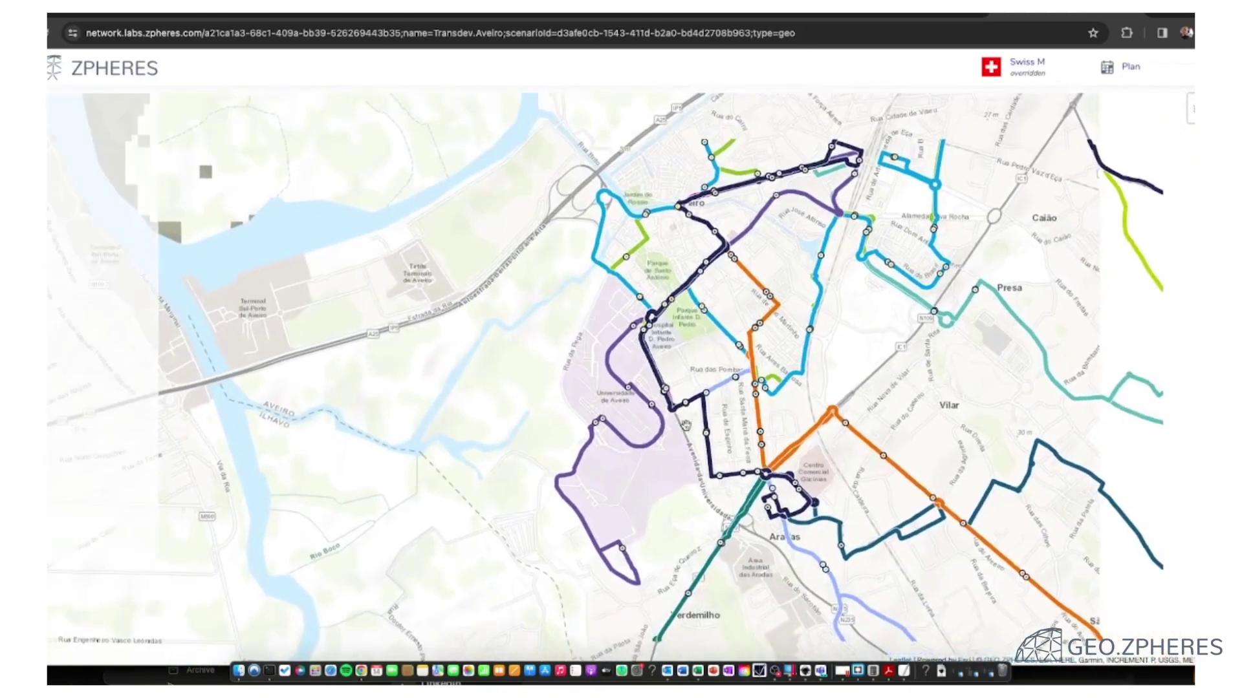
left_click_drag(795, 361, 654, 440)
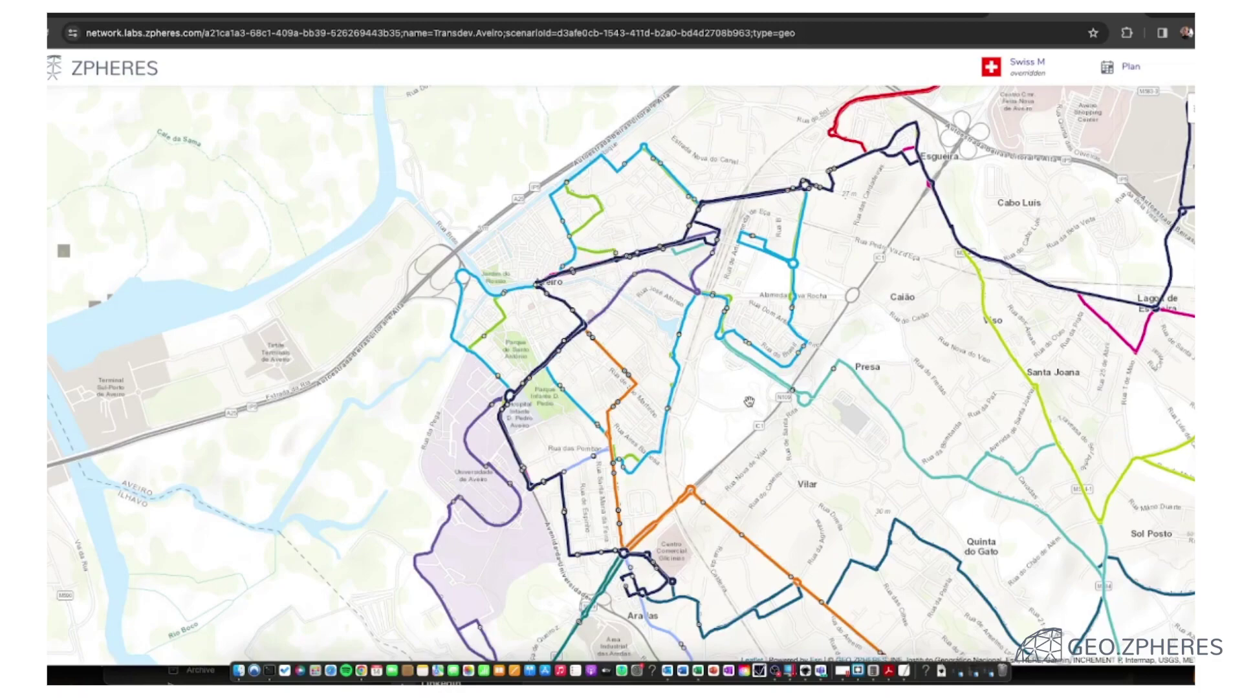
left_click_drag(749, 402, 782, 400)
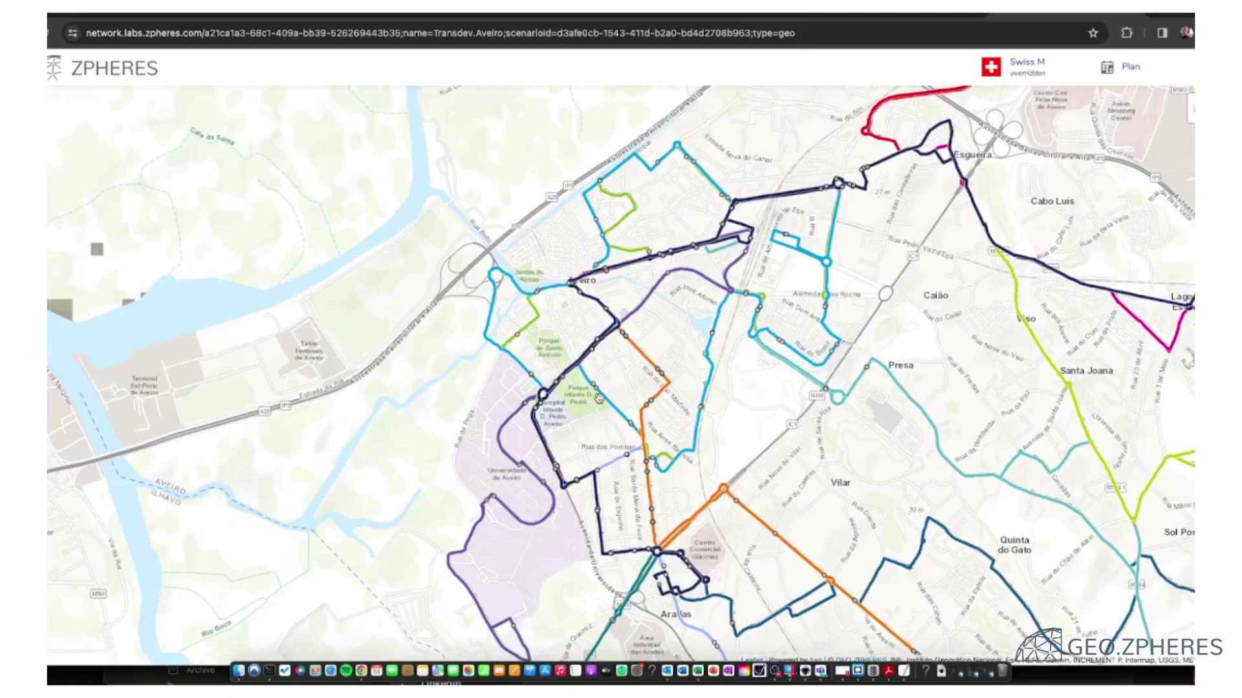
Switch back to the scenario manager, copy the Transdev.Aveiro.BaseData scenario as Transdev.Aveiro.Map.1 and open the copy
key("super+Tab")
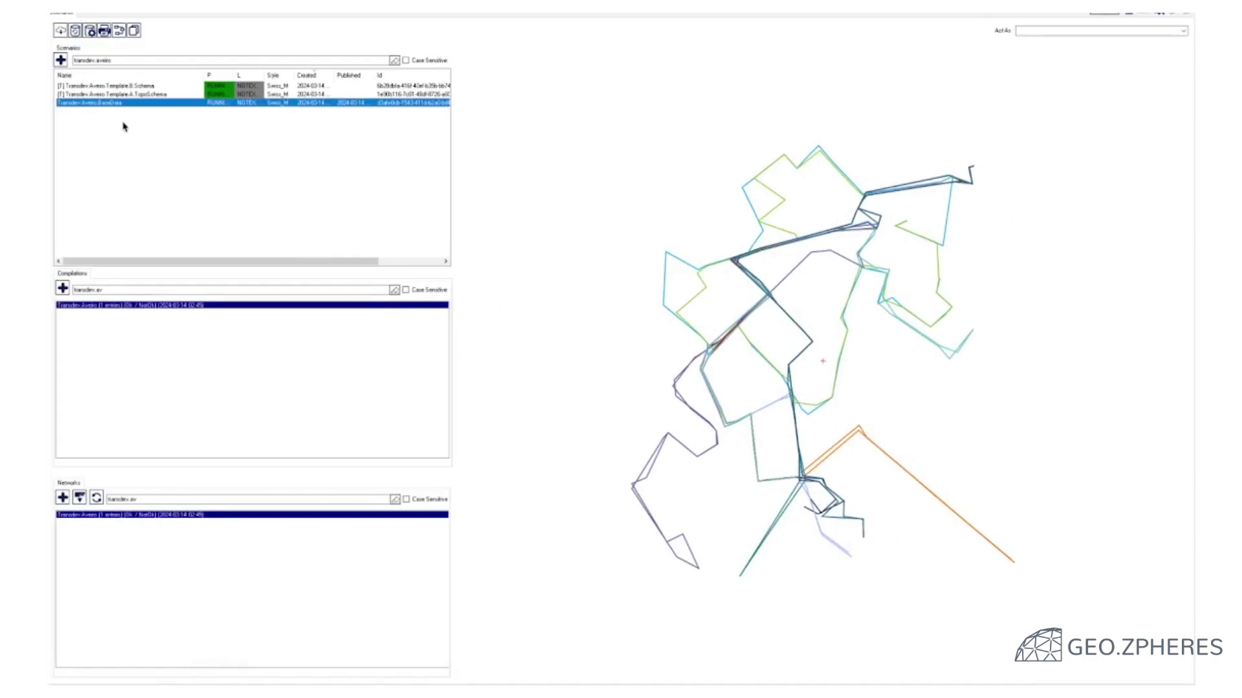
left_click(130, 94)
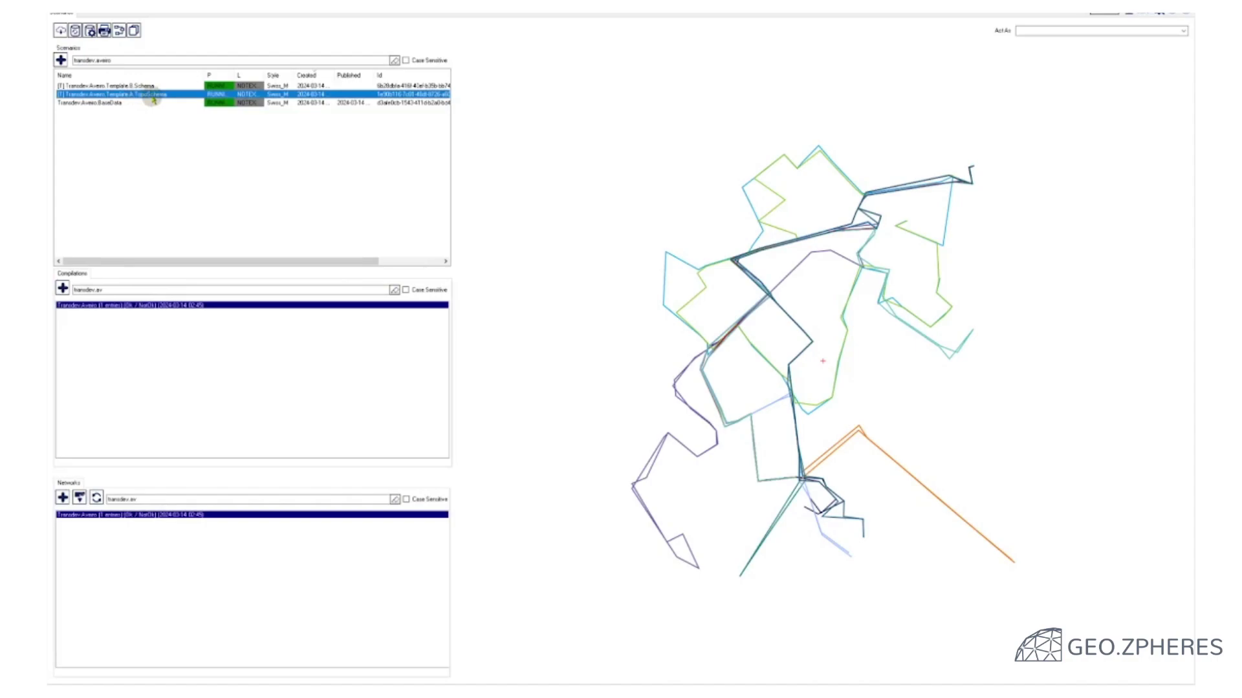
left_click(118, 103)
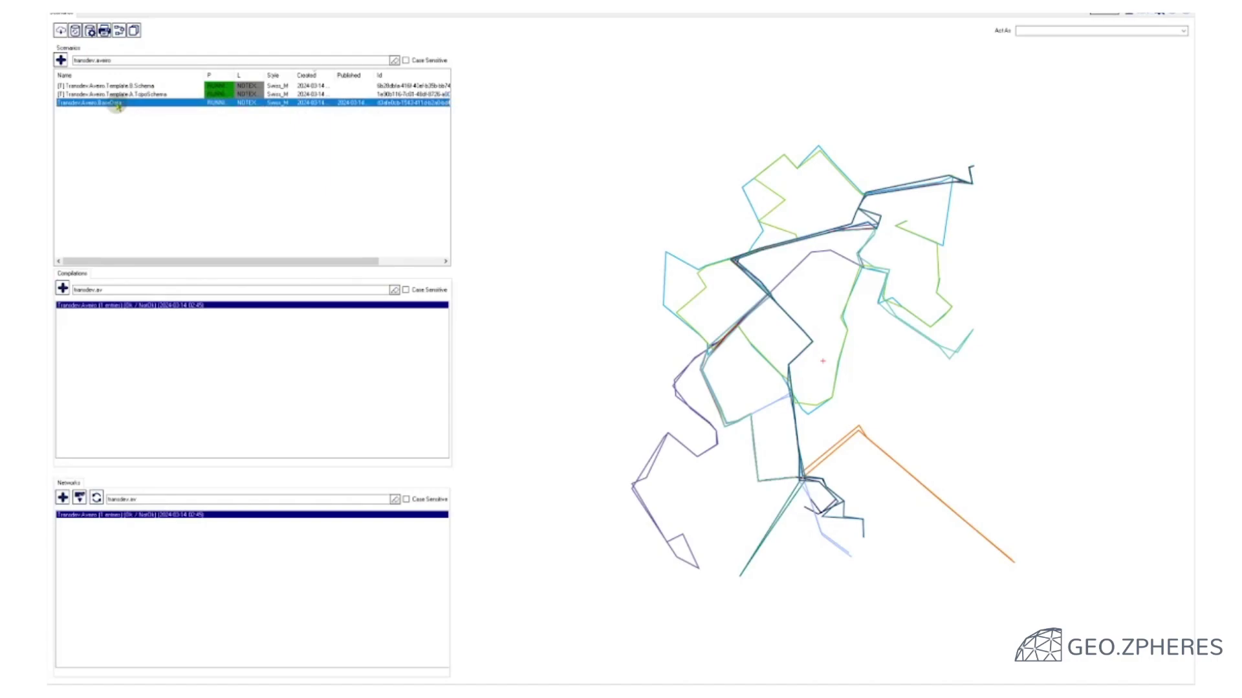
right_click(118, 103)
left_click(174, 180)
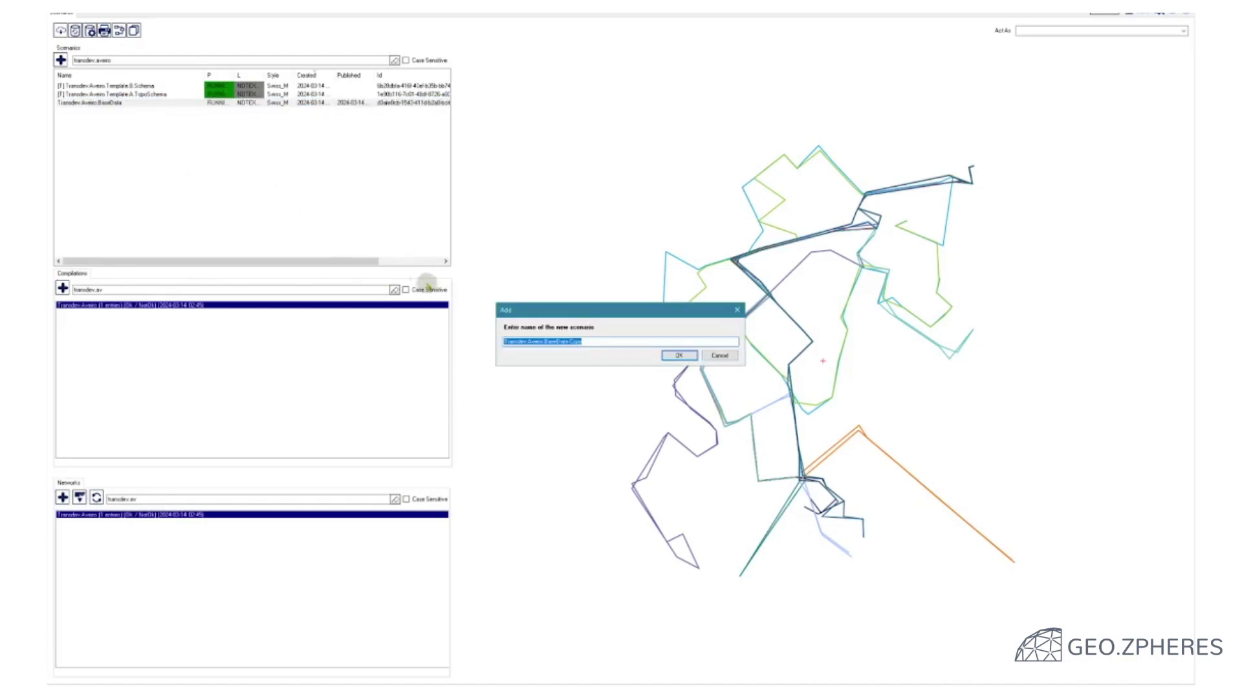
left_click(581, 343)
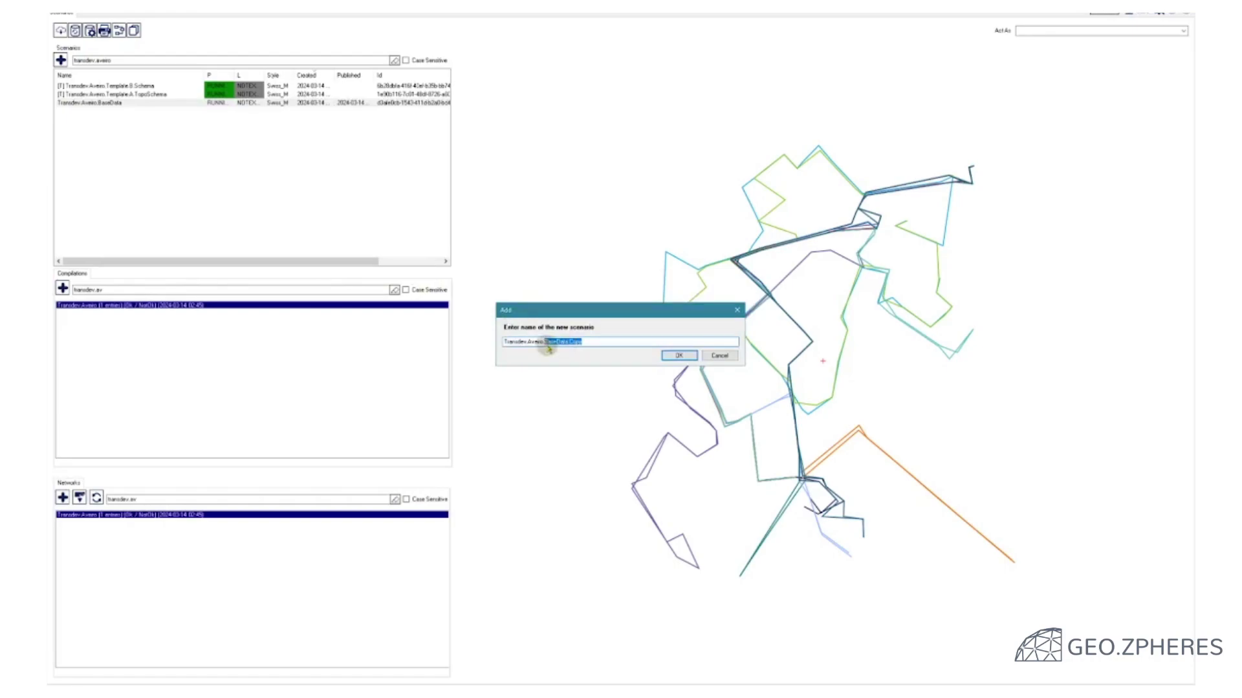
type("Map")
key("Return")
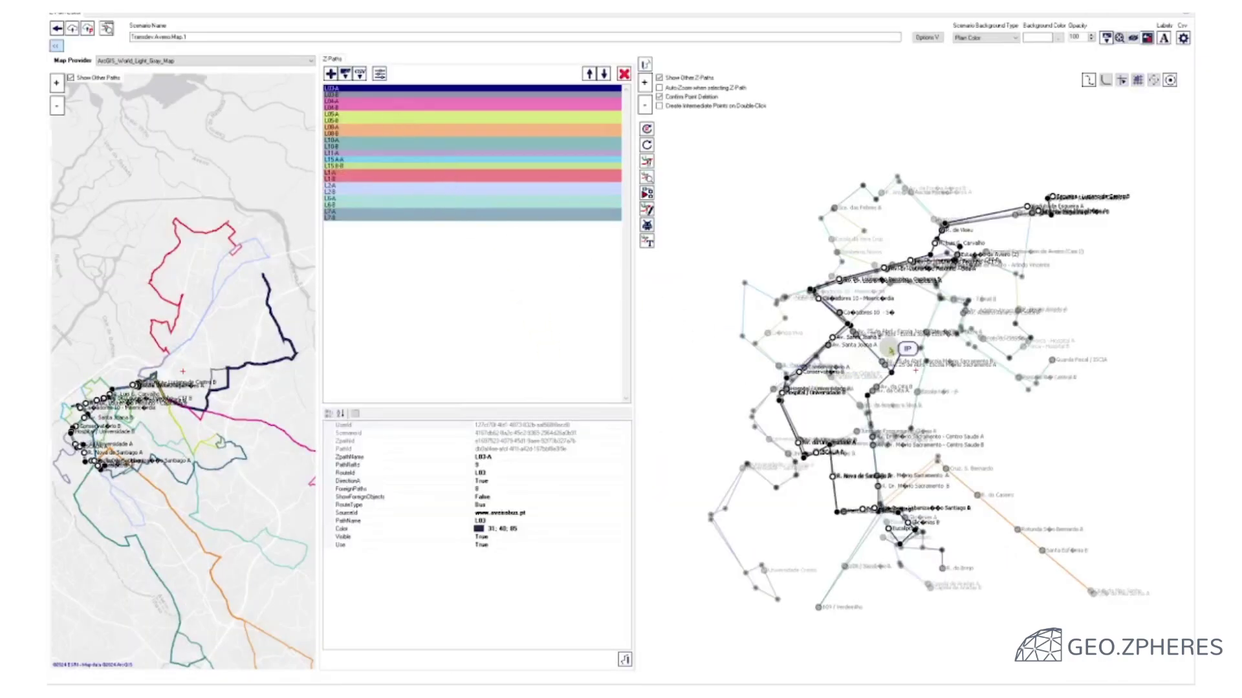
Run the automation sequence Transdev.Aveiro.Template.A.TopoSchema on the Transdev.Aveiro.Map.1 scenario
scroll(880, 360, "up", 3)
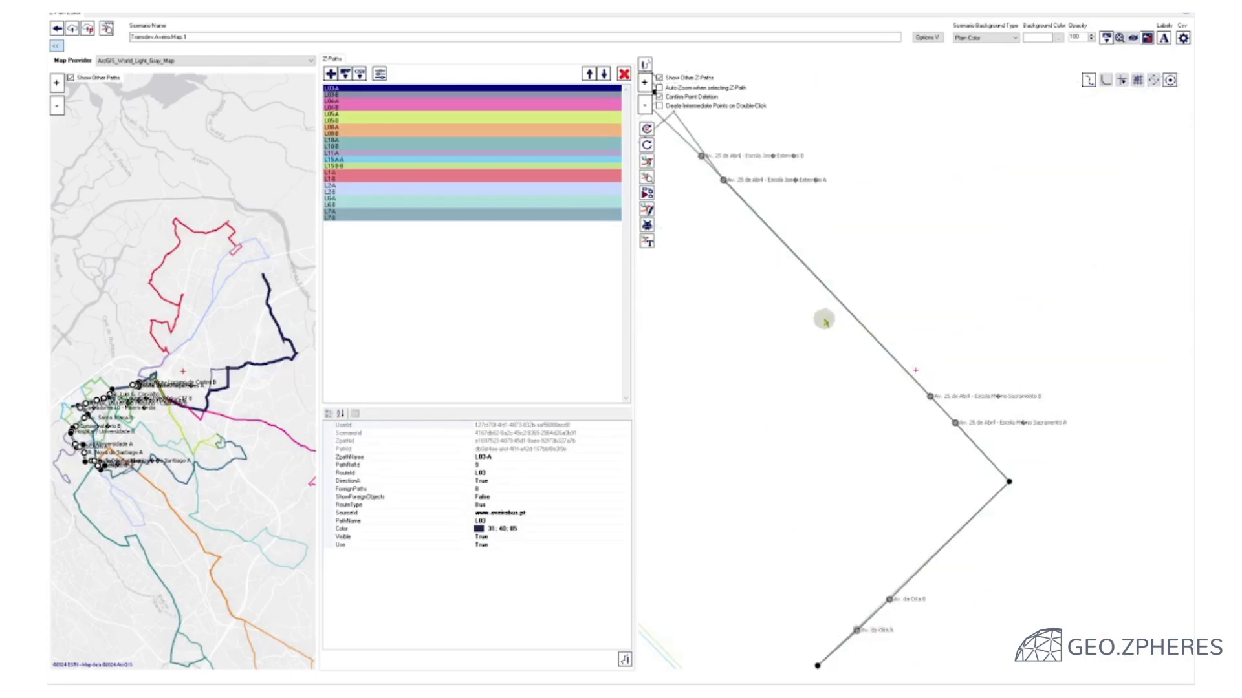
scroll(823, 323, "down", 3)
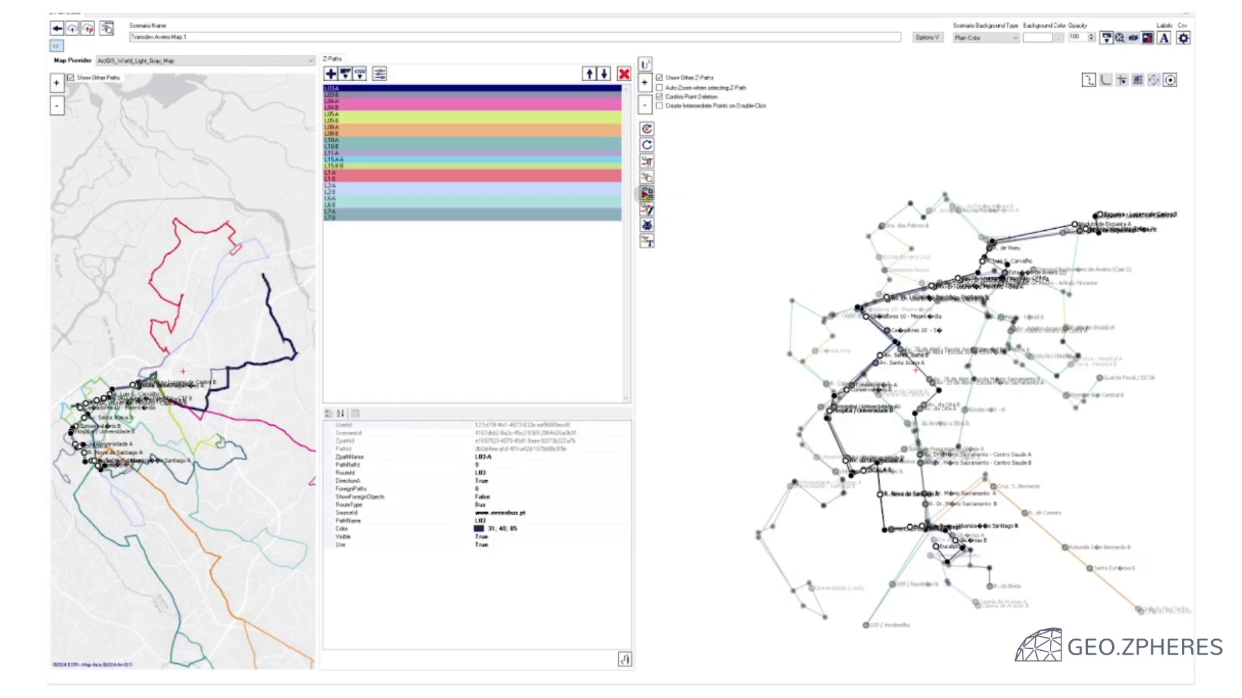
left_click(647, 192)
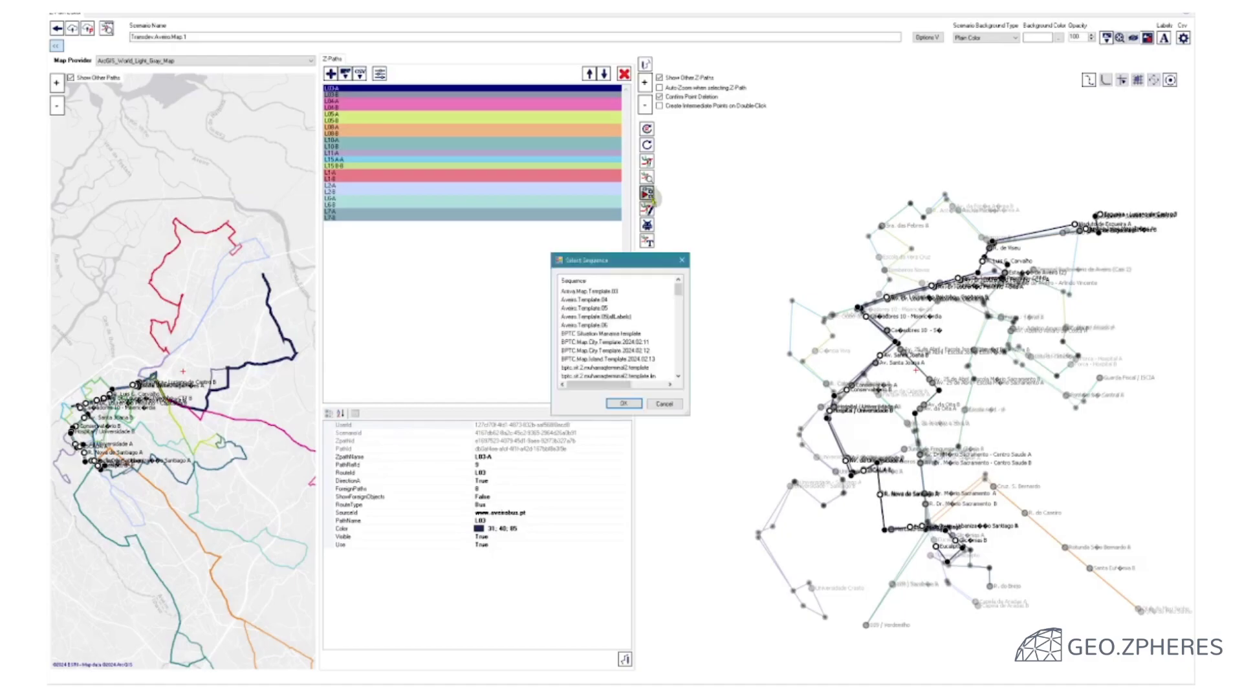
left_click_drag(680, 288, 678, 363)
left_click(630, 359)
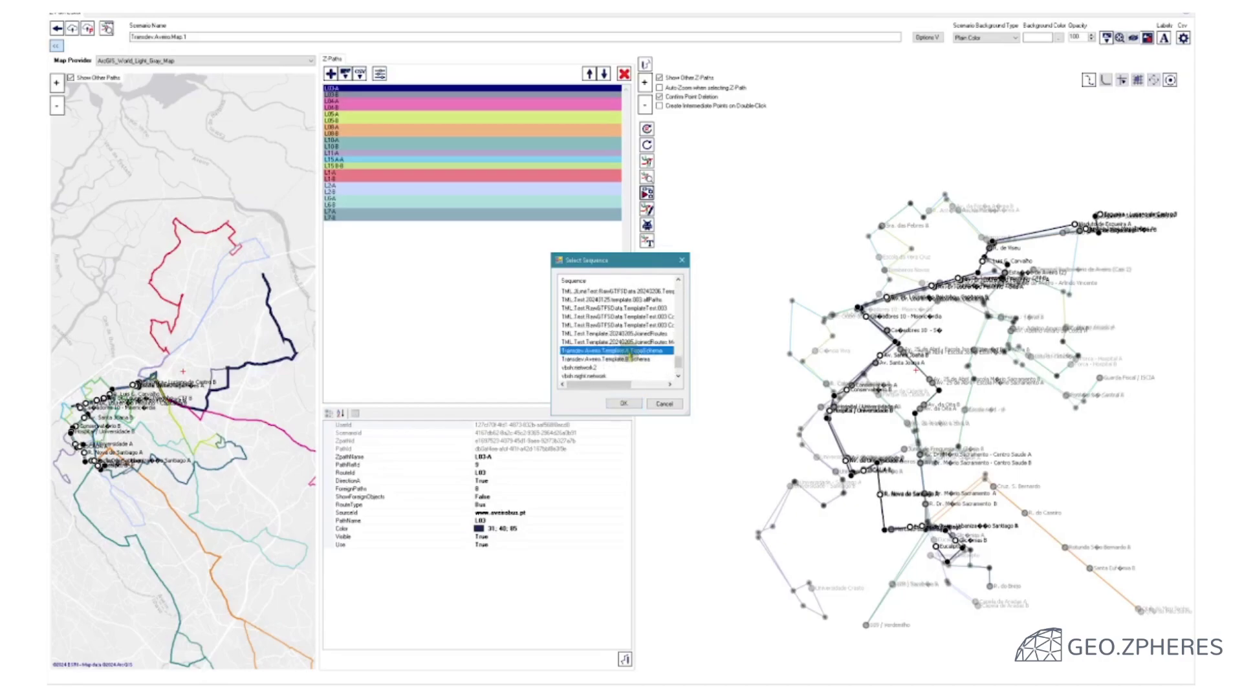
left_click(623, 403)
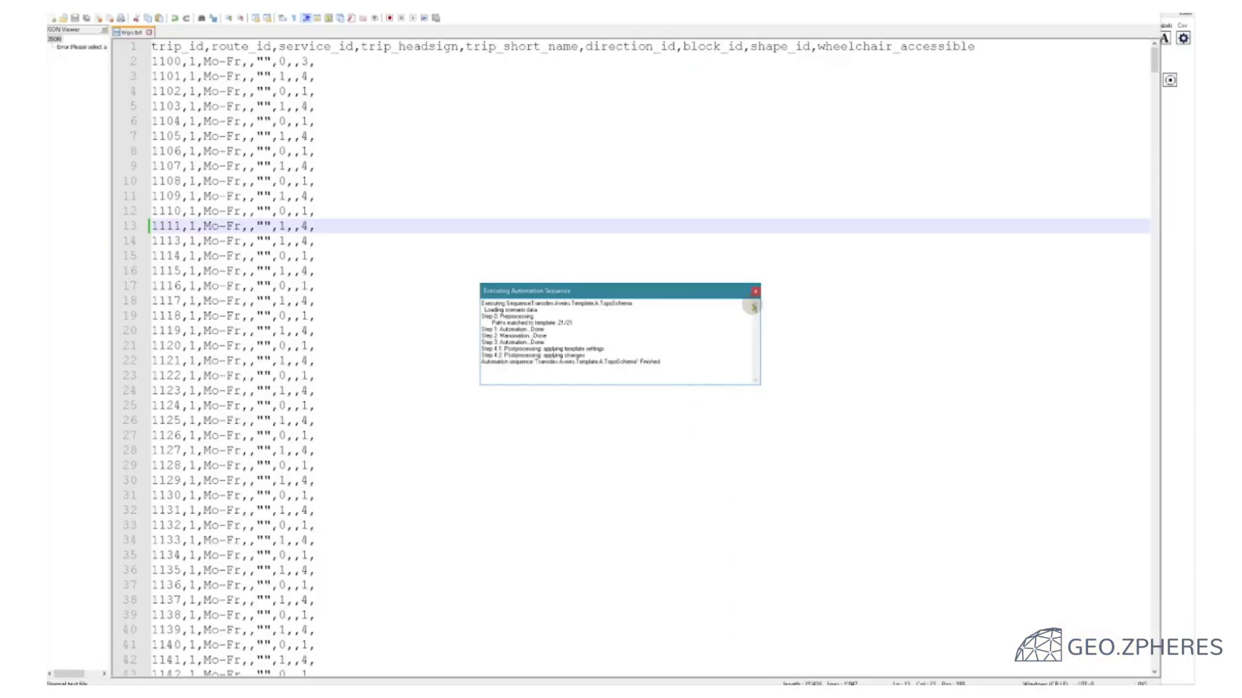
Close the automation log and examine the bundled parallel route lines and stops generated for Transdev.Aveiro.Map.1
left_click(755, 291)
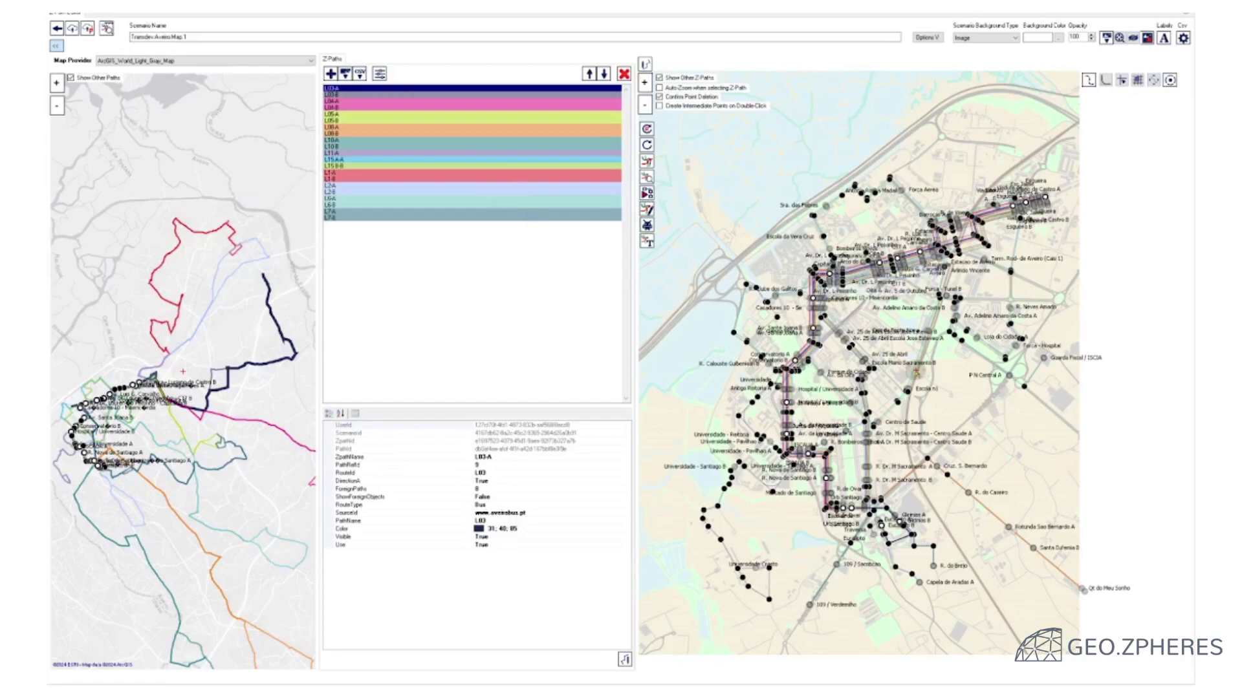
scroll(916, 372, "up", 2)
scroll(919, 376, "up", 2)
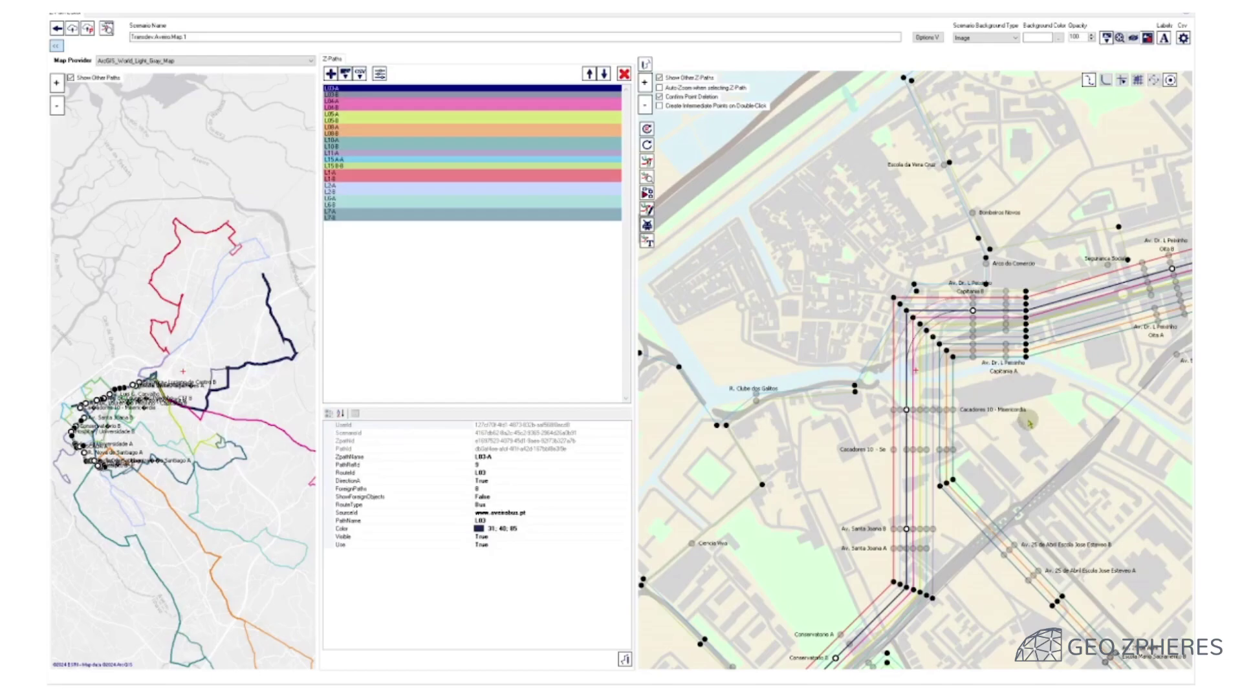
scroll(916, 372, "down", 4)
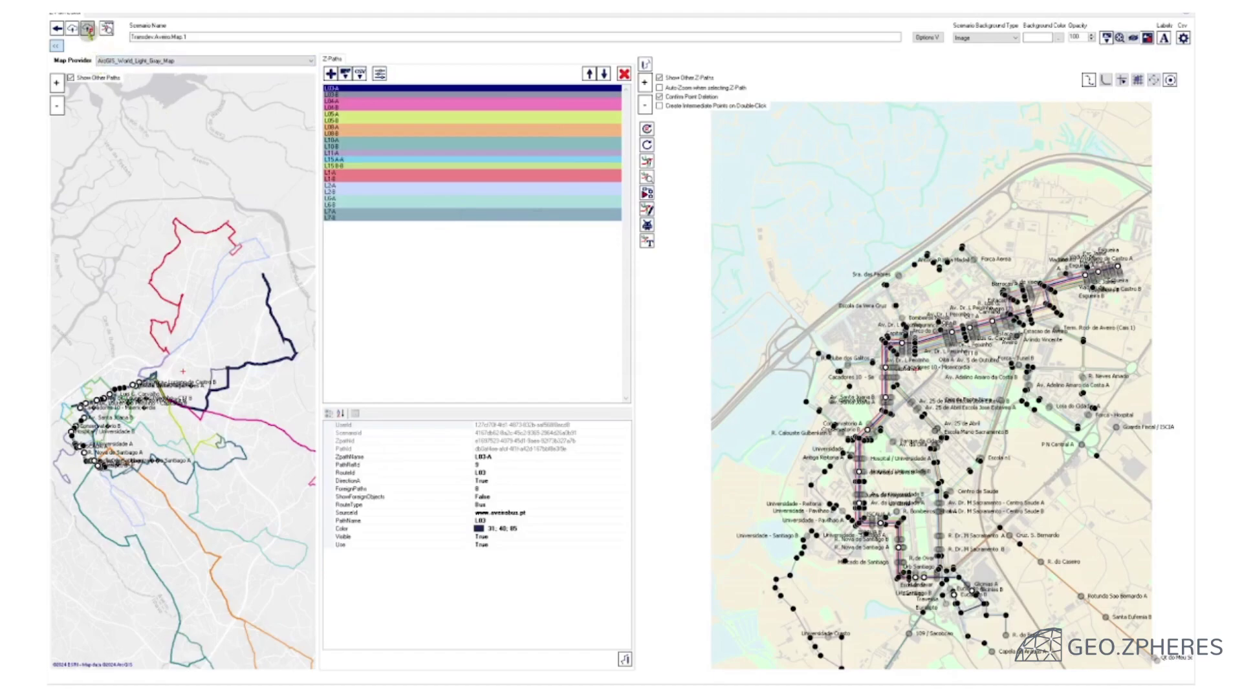
Publish the Transdev.Aveiro.Map.1 scenario with Simulated as the source of position data and return to the scenario manager
left_click(88, 29)
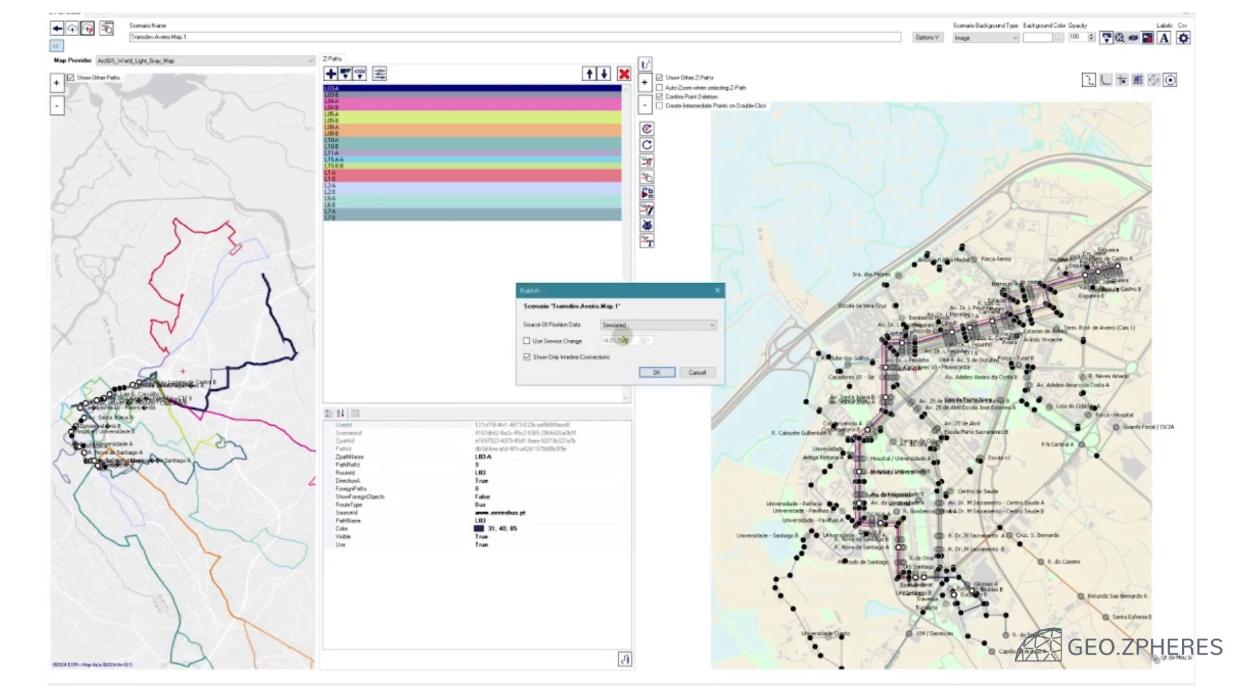
left_click(617, 325)
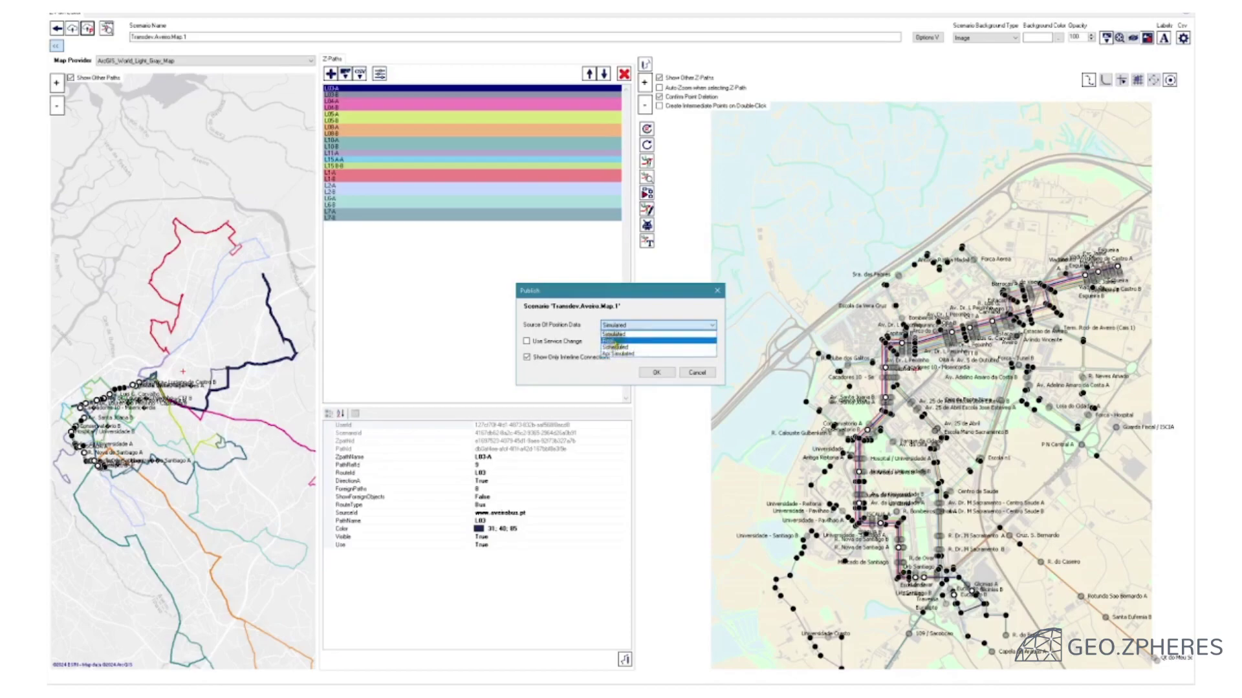
left_click(617, 334)
left_click(645, 372)
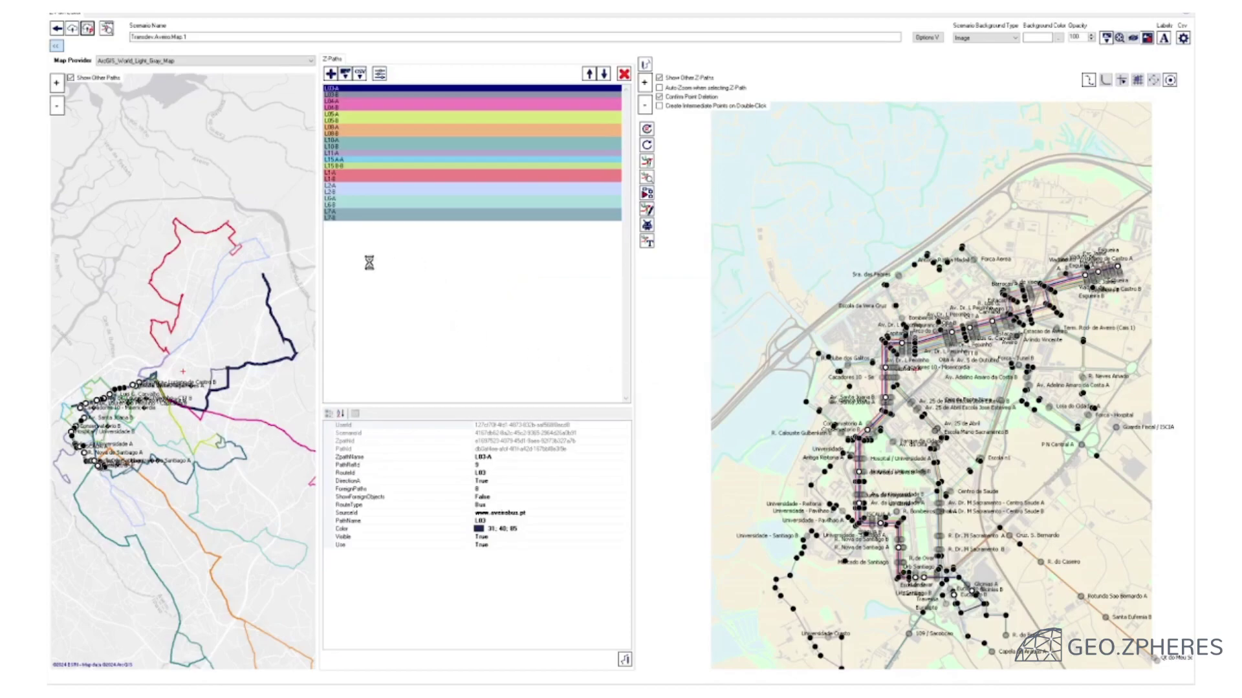
left_click(244, 193)
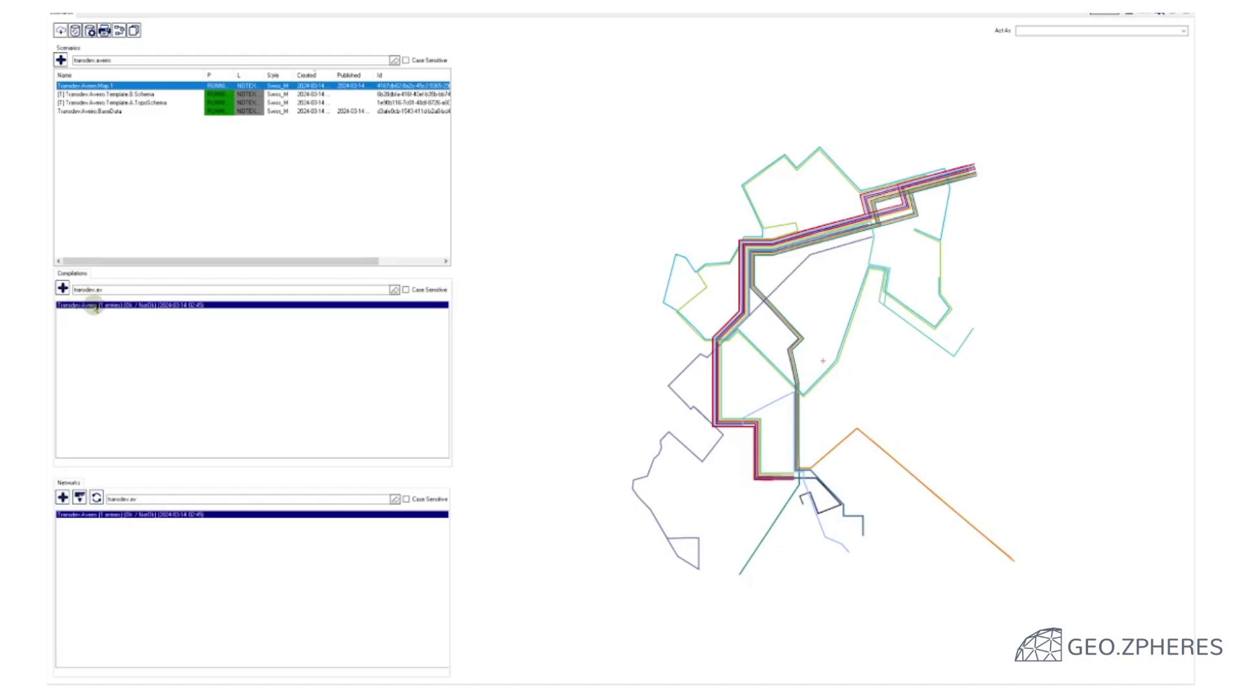
Add the Transdev.Aveiro.Map.1 scenario to the Transdev.Aveiro compilation and save the compilation
double_click(95, 306)
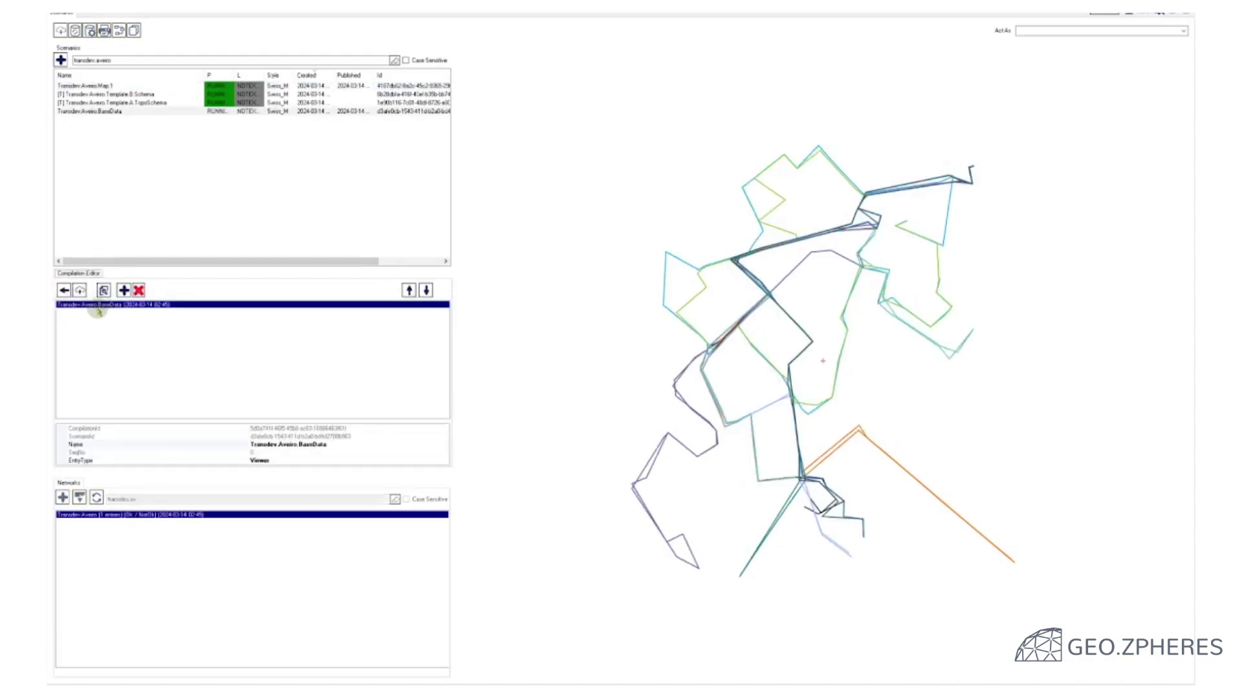
left_click(110, 86)
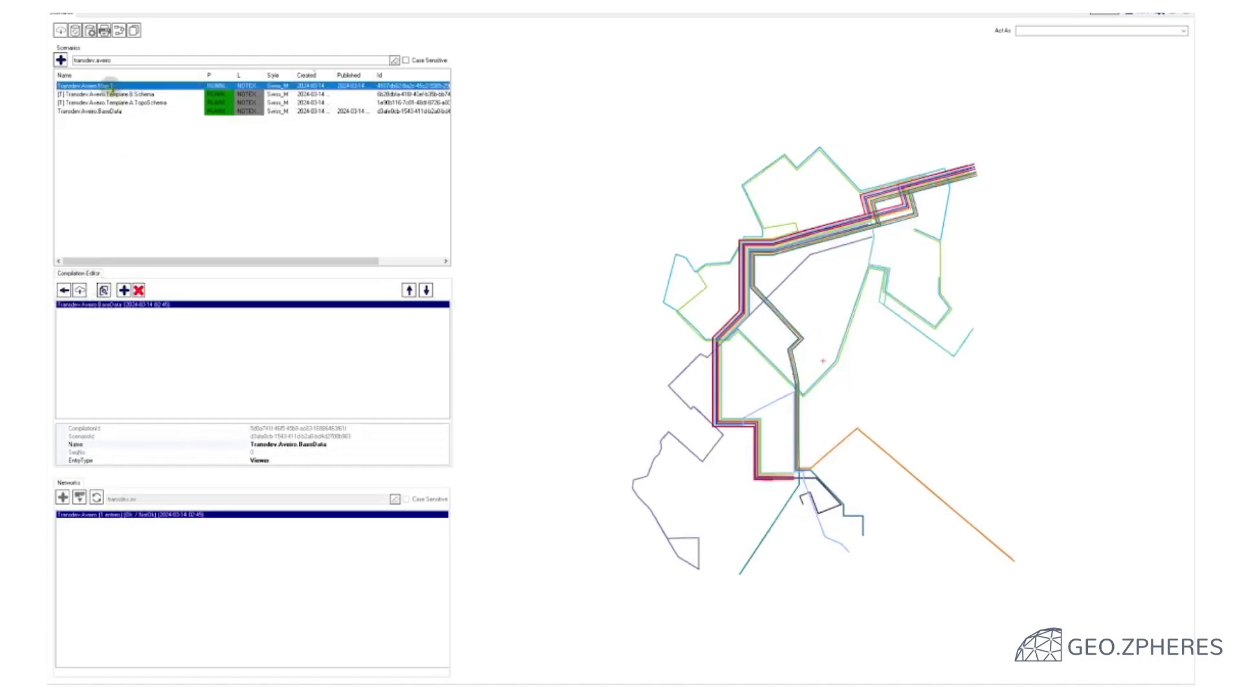
left_click(125, 288)
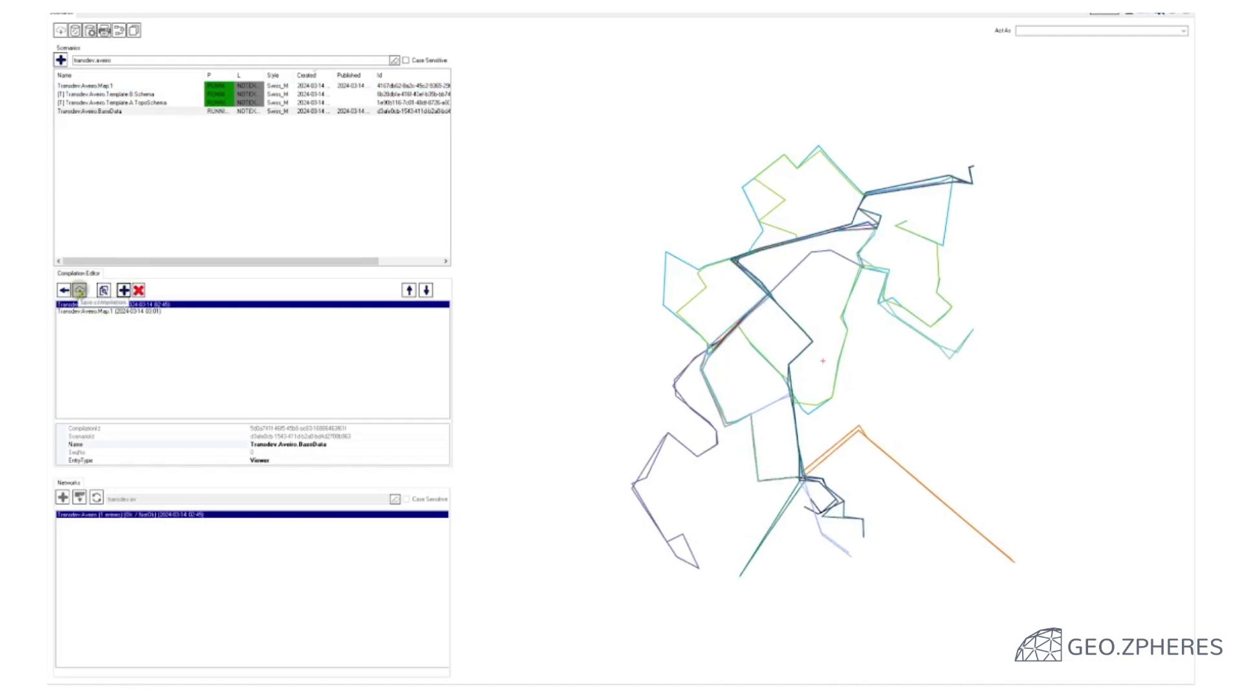
left_click(79, 291)
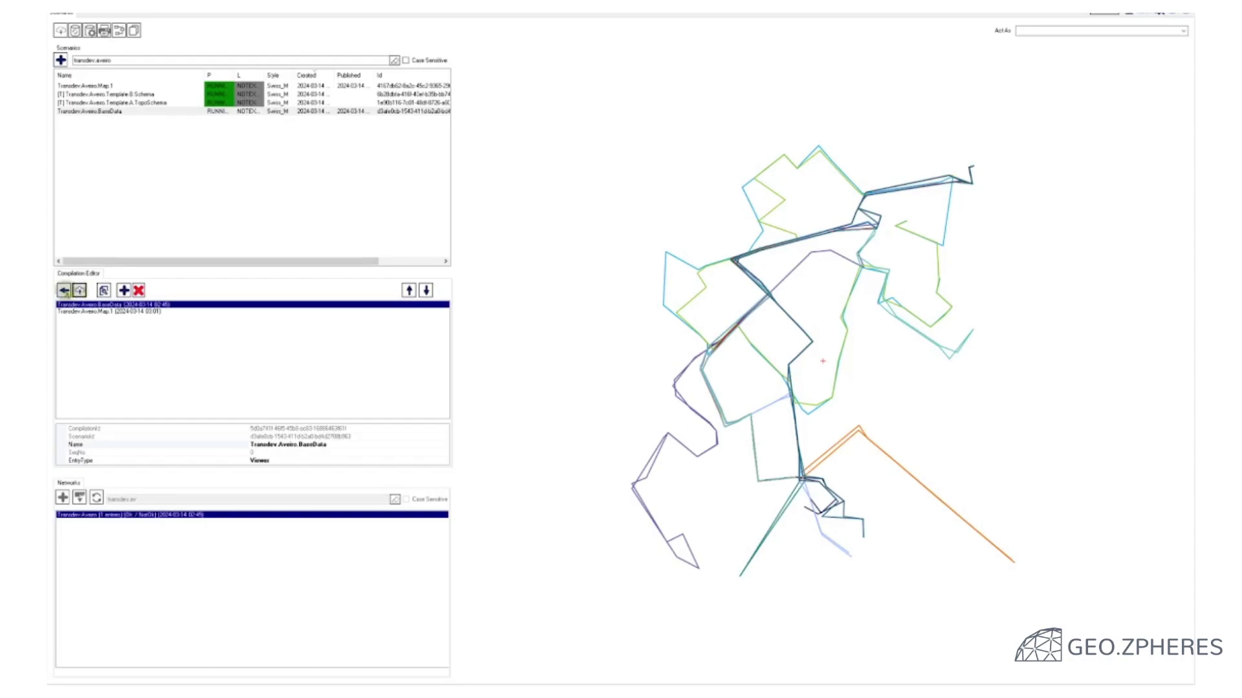
Switch to the Transdev.Aveiro network viewer in Chrome and examine the base data's route lines and stop labels
key("super+Tab")
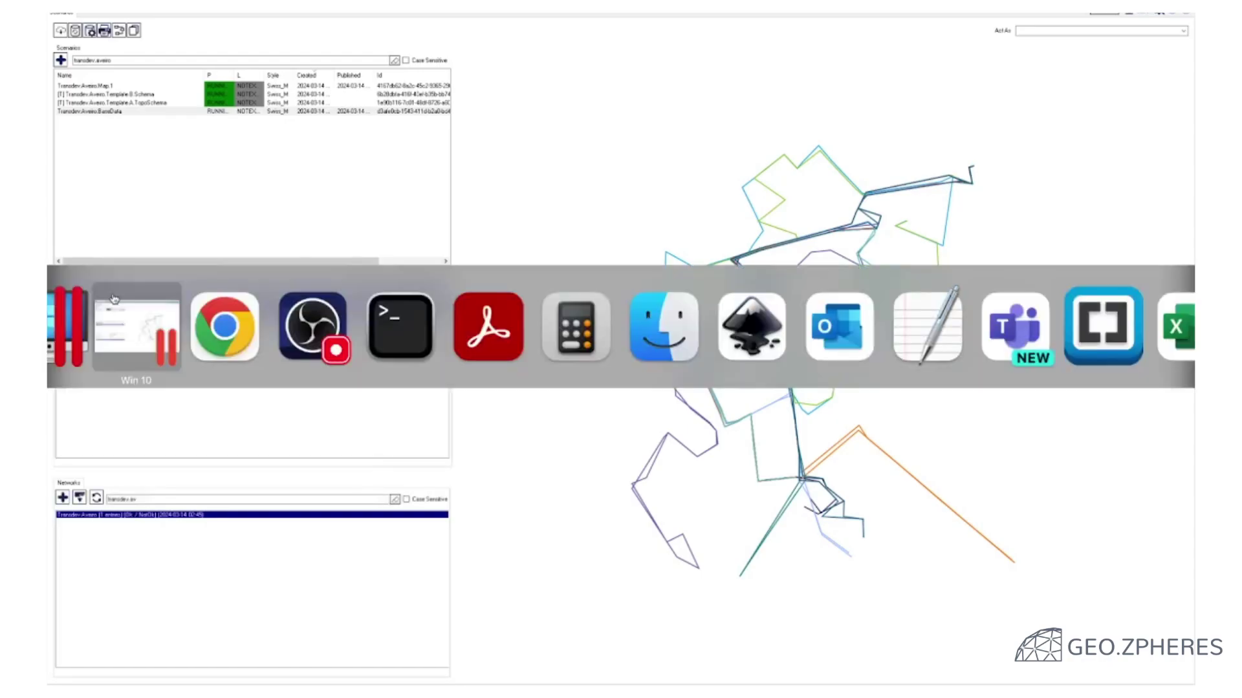
key("super+Tab")
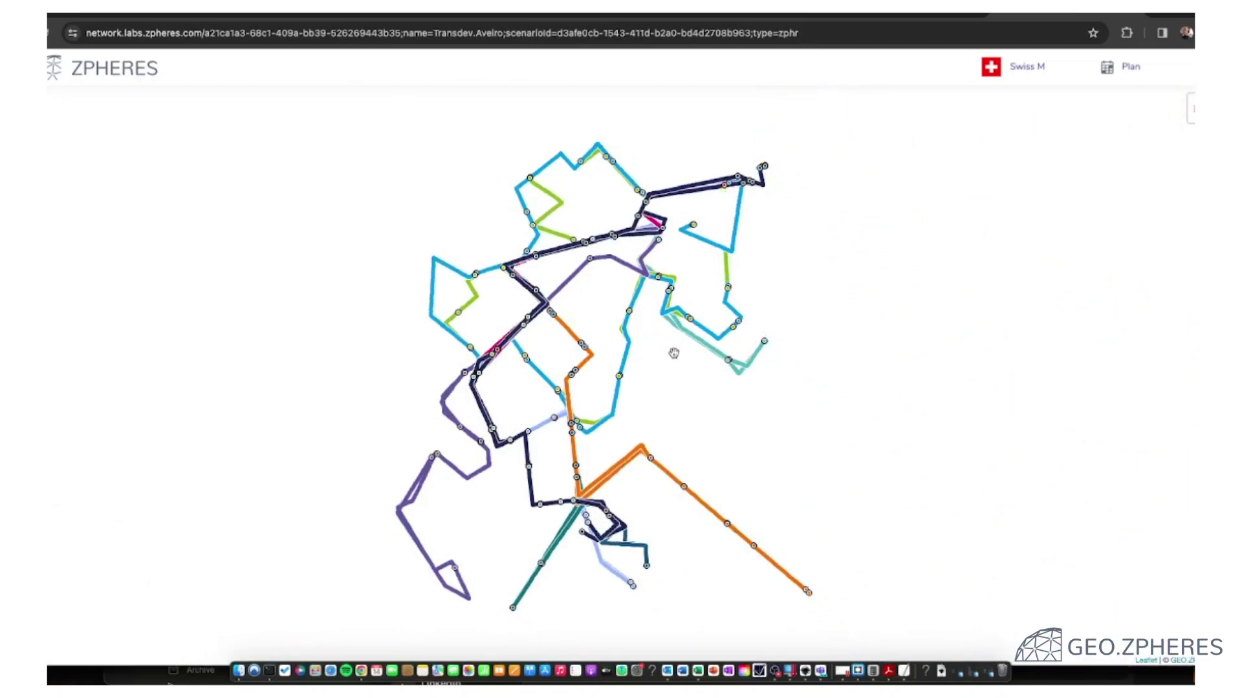
scroll(673, 354, "up", 5)
left_click_drag(555, 345, 670, 393)
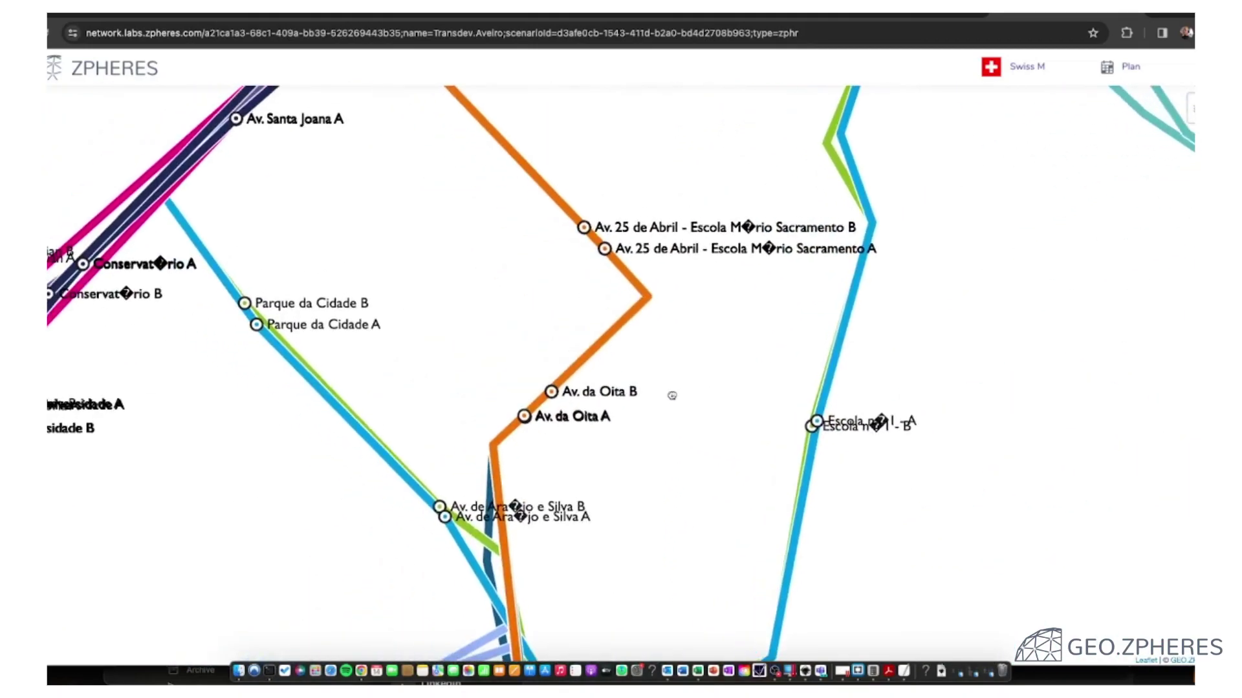
scroll(511, 319, "down", 2)
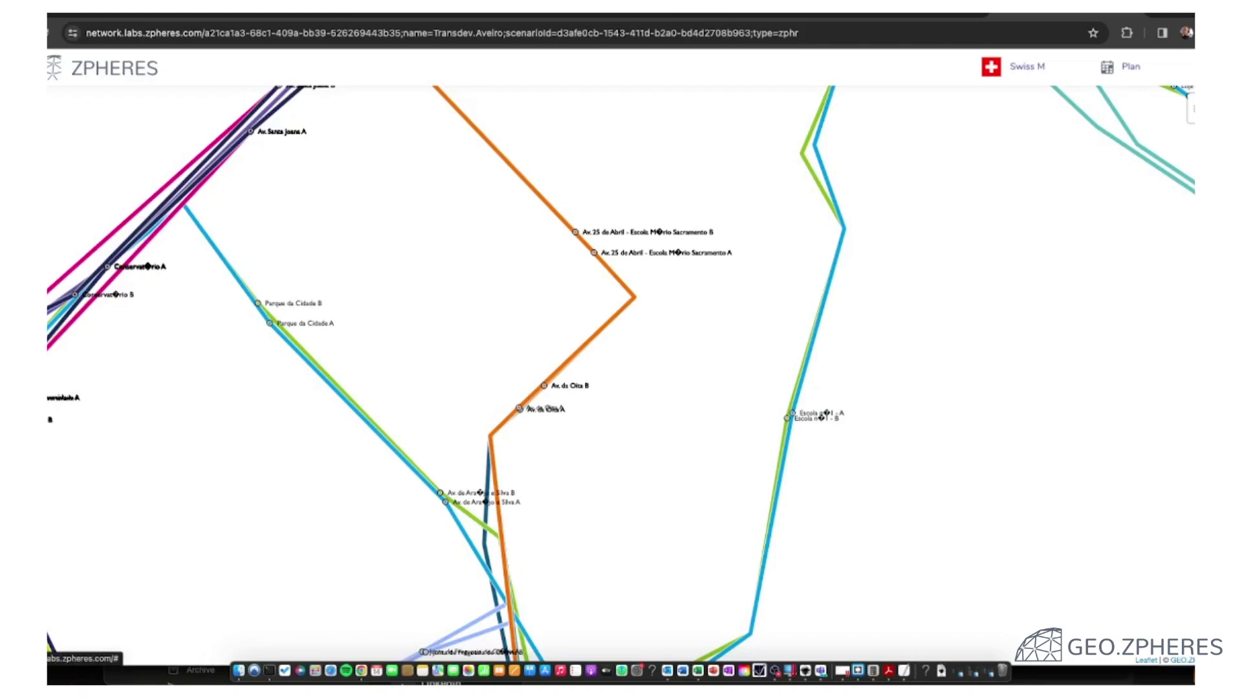
scroll(366, 266, "down", 3)
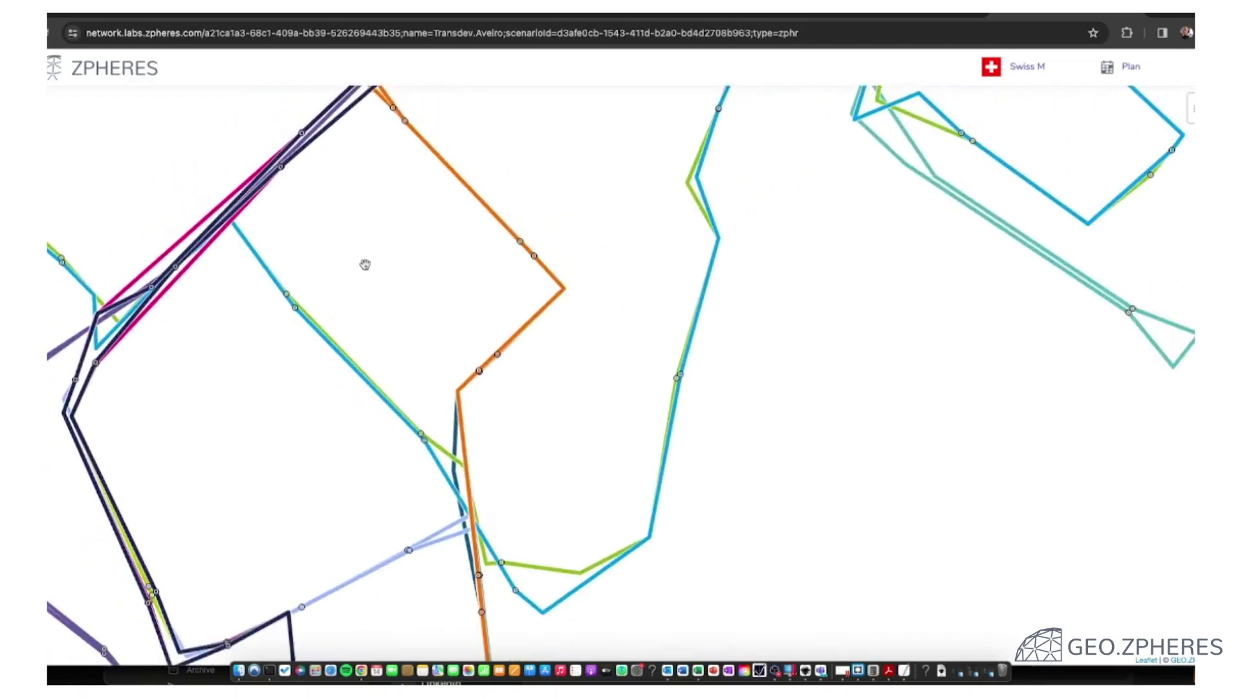
left_click_drag(366, 266, 506, 358)
scroll(507, 358, "down", 3)
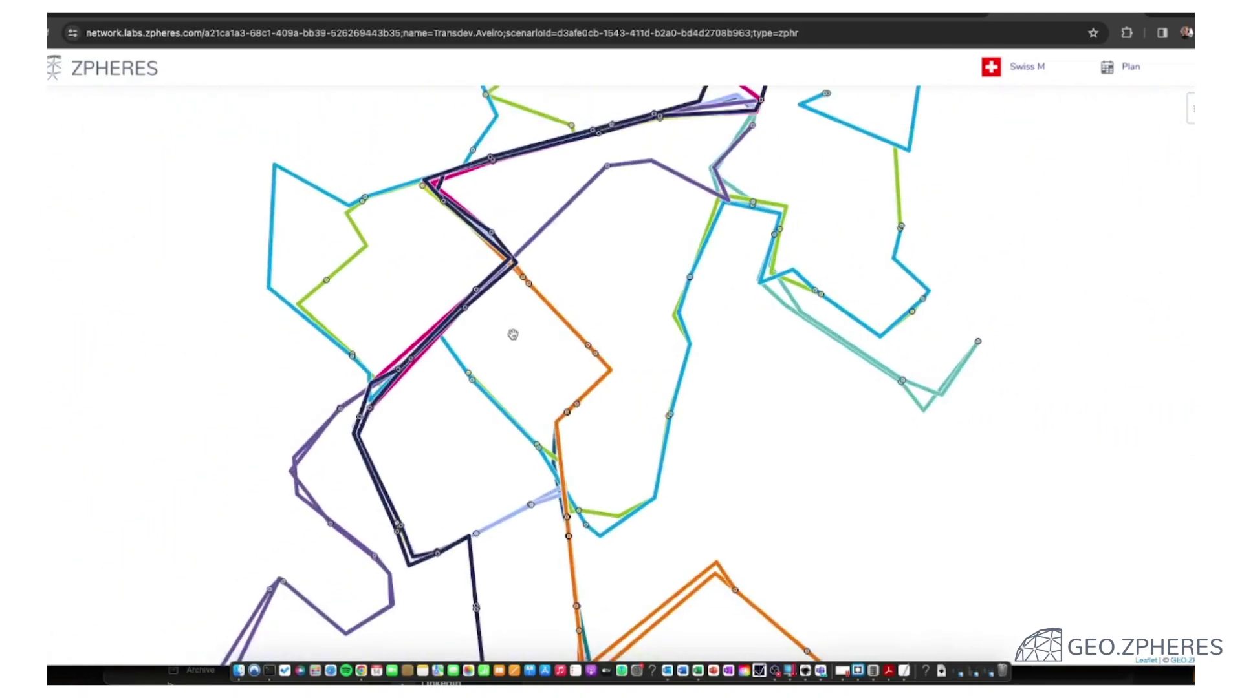
scroll(498, 362, "down", 2)
left_click_drag(498, 361, 560, 366)
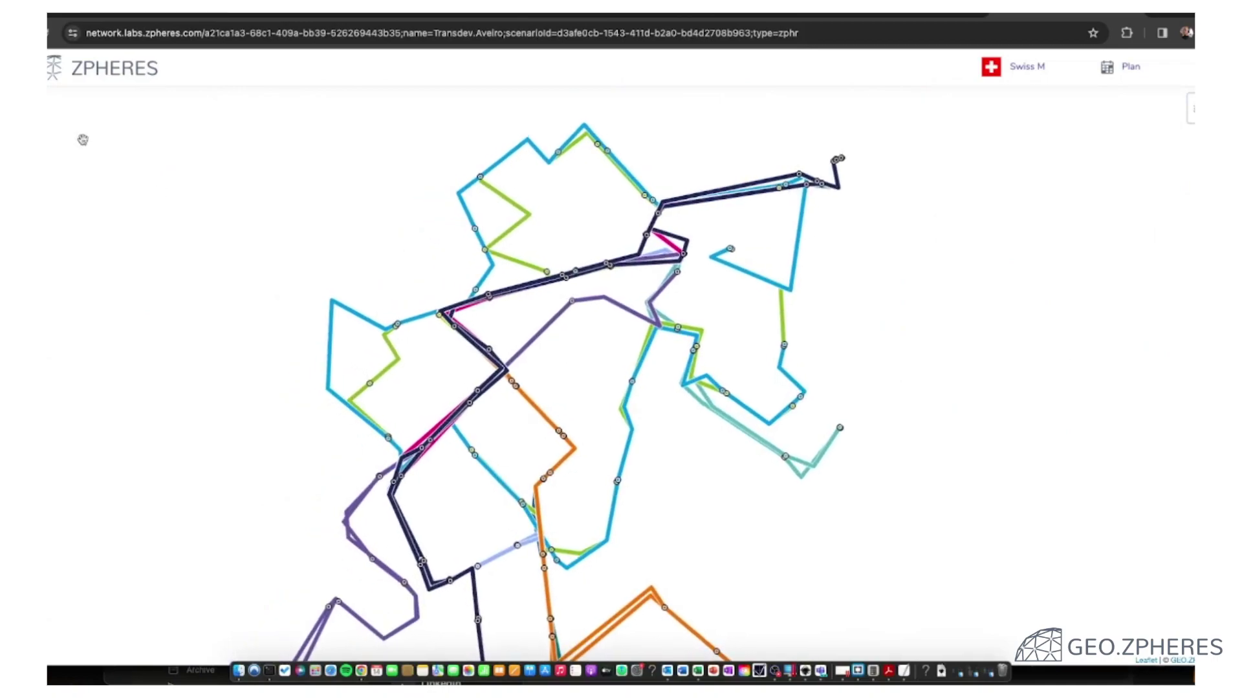
Open the Transdev.Aveiro.Map.1 scenario in the viewer and examine the bundled lines and moving buses through the centre
left_click(49, 105)
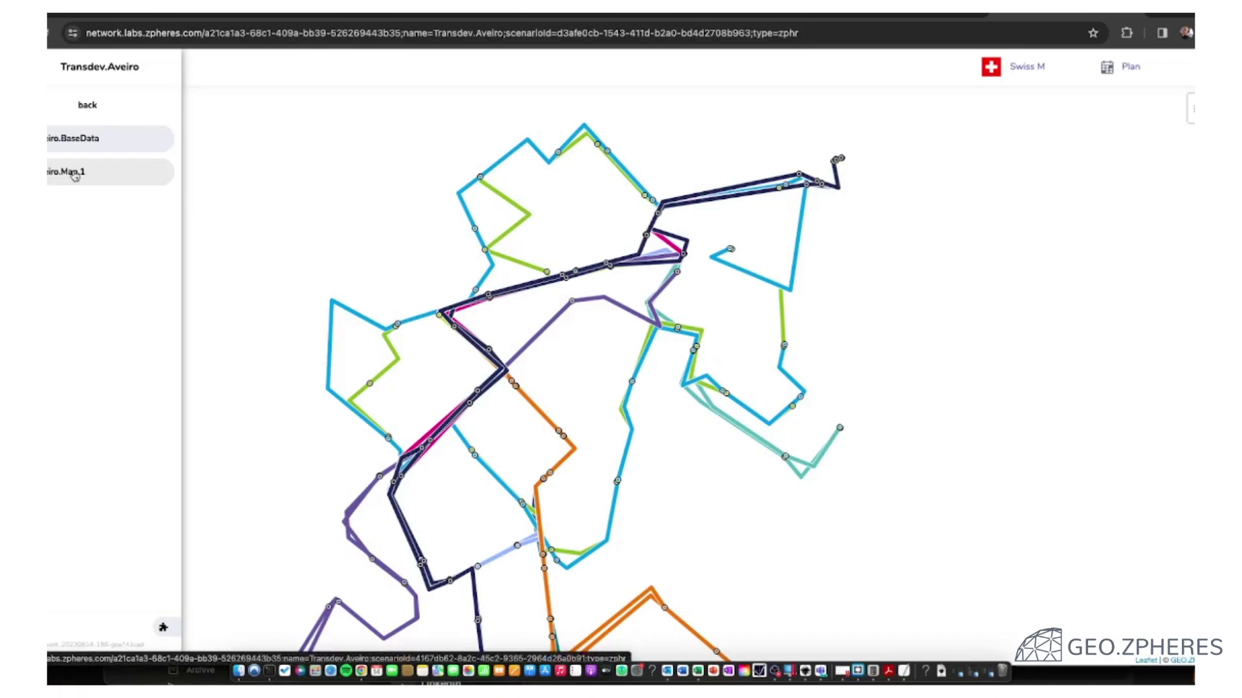
left_click(68, 173)
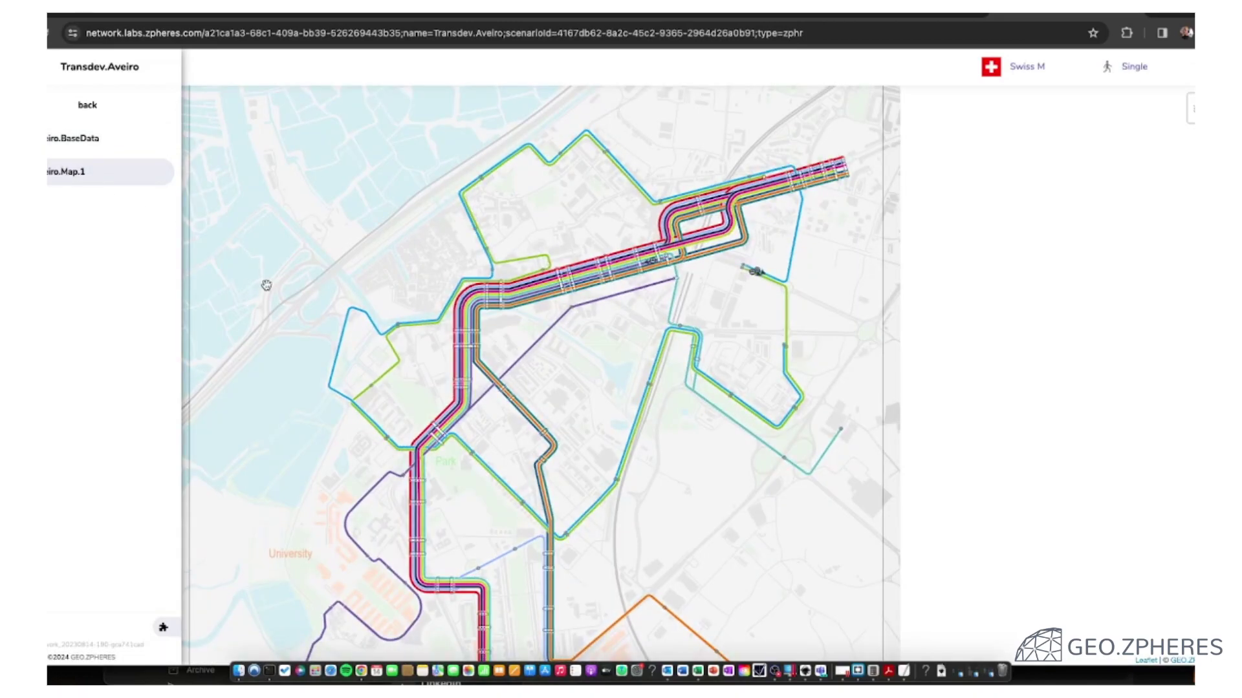
left_click_drag(537, 349, 689, 259)
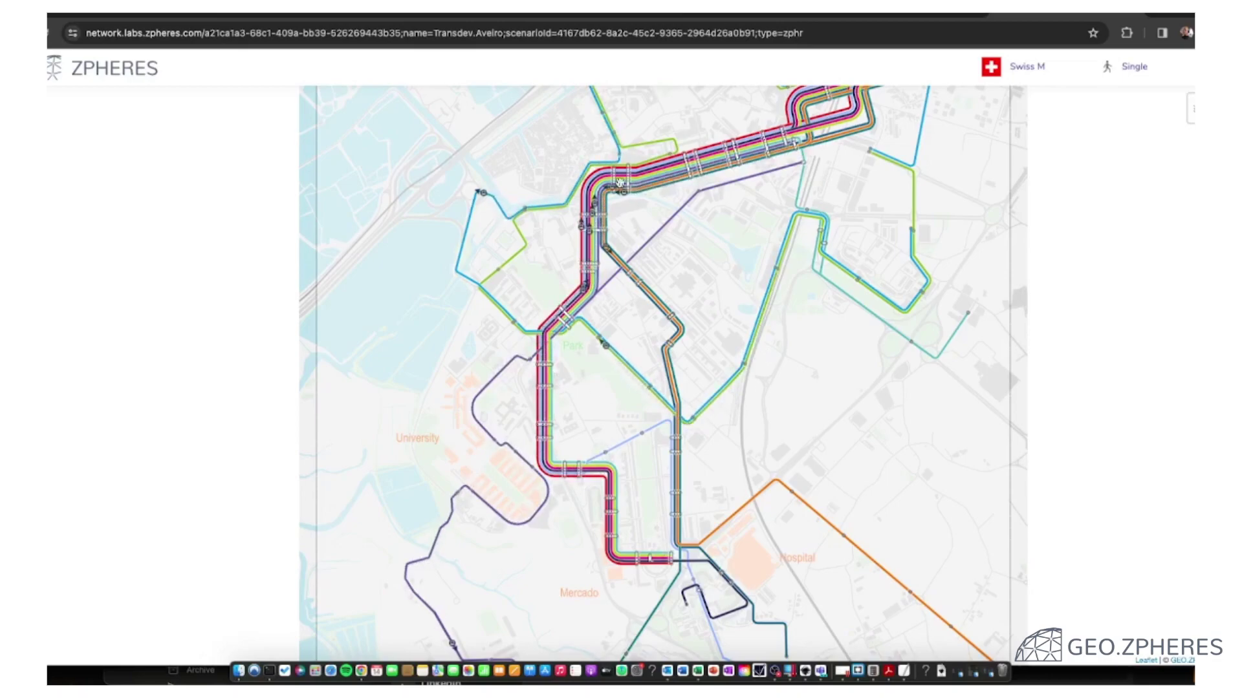
scroll(617, 184, "up", 2)
scroll(620, 183, "up", 3)
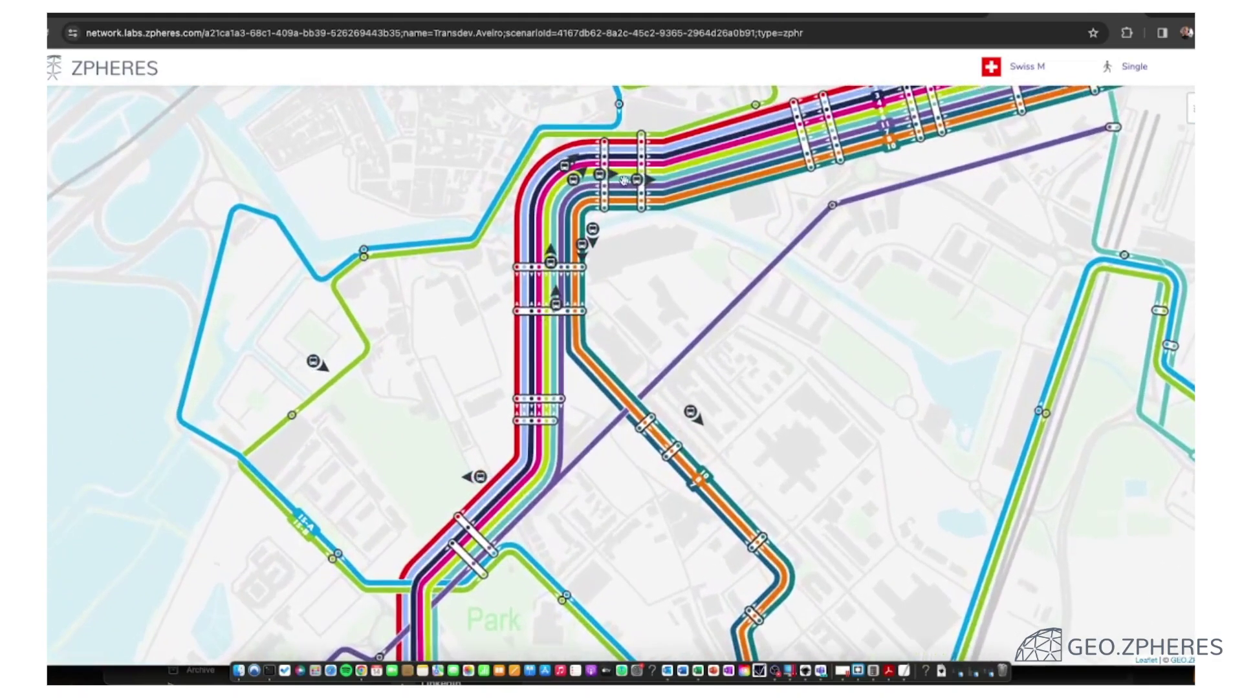
scroll(625, 180, "up", 3)
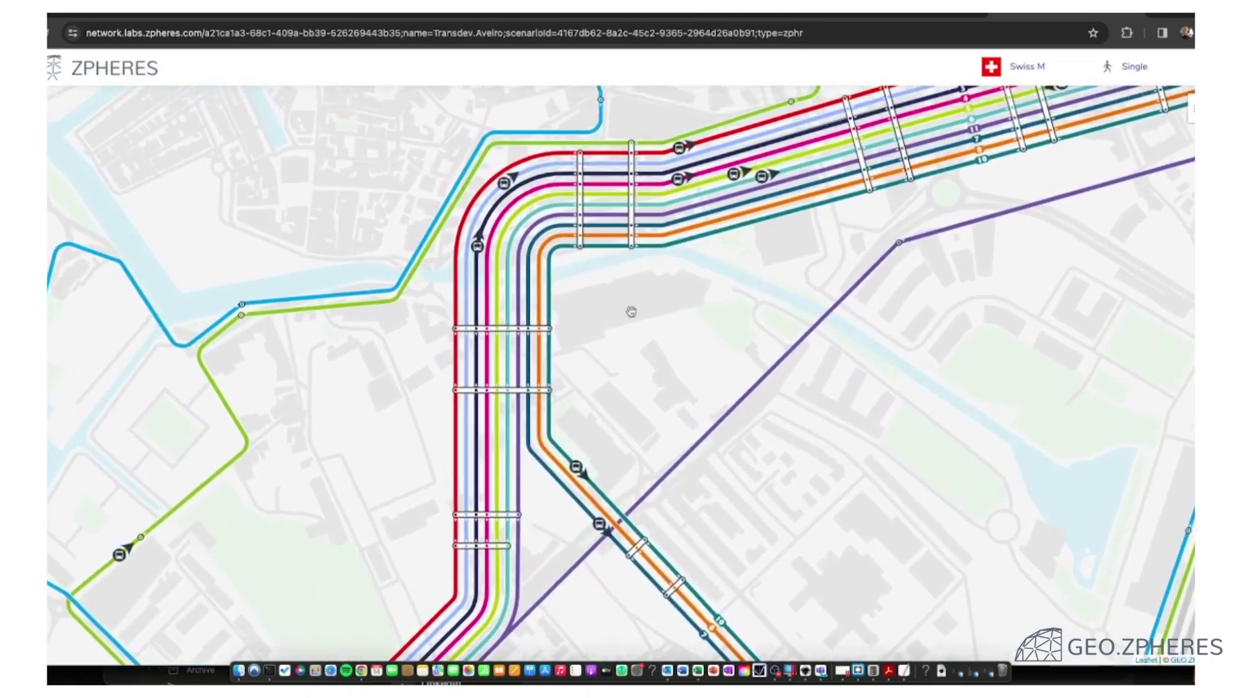
scroll(661, 306, "up", 3)
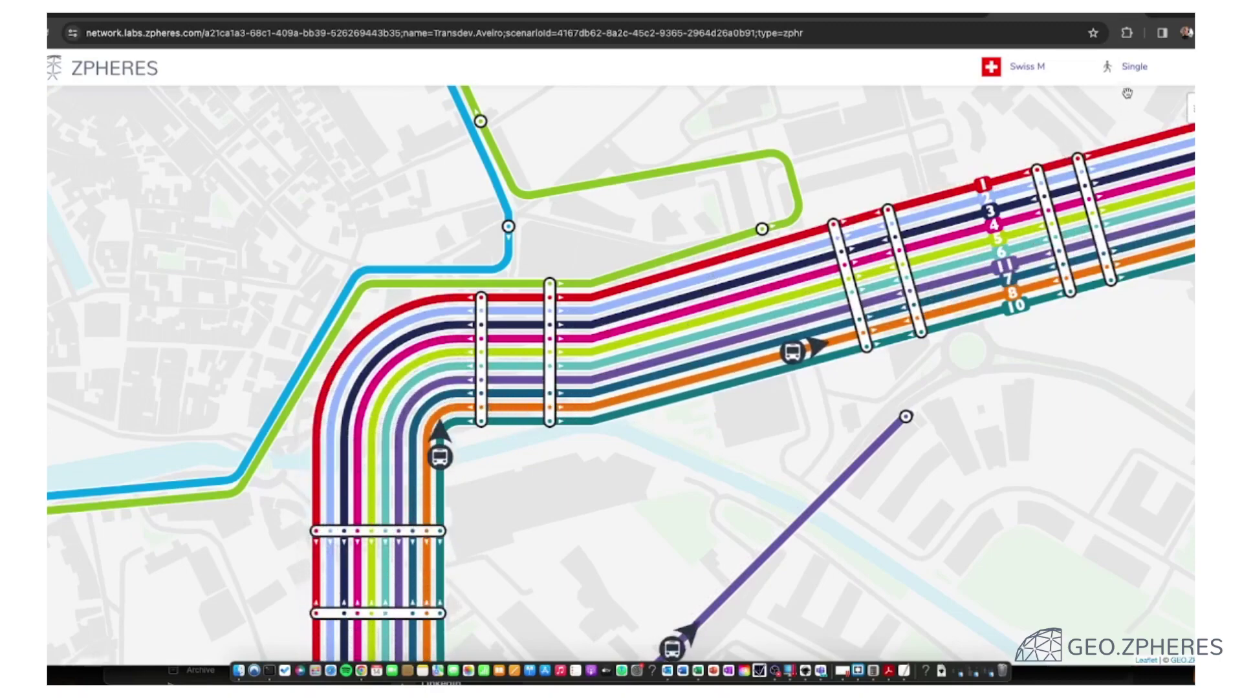
Display the stop names on the map and examine the labelled stops along the Av. Dr. L Peixinho corridor
left_click(1129, 66)
left_click(1125, 253)
scroll(648, 351, "down", 2)
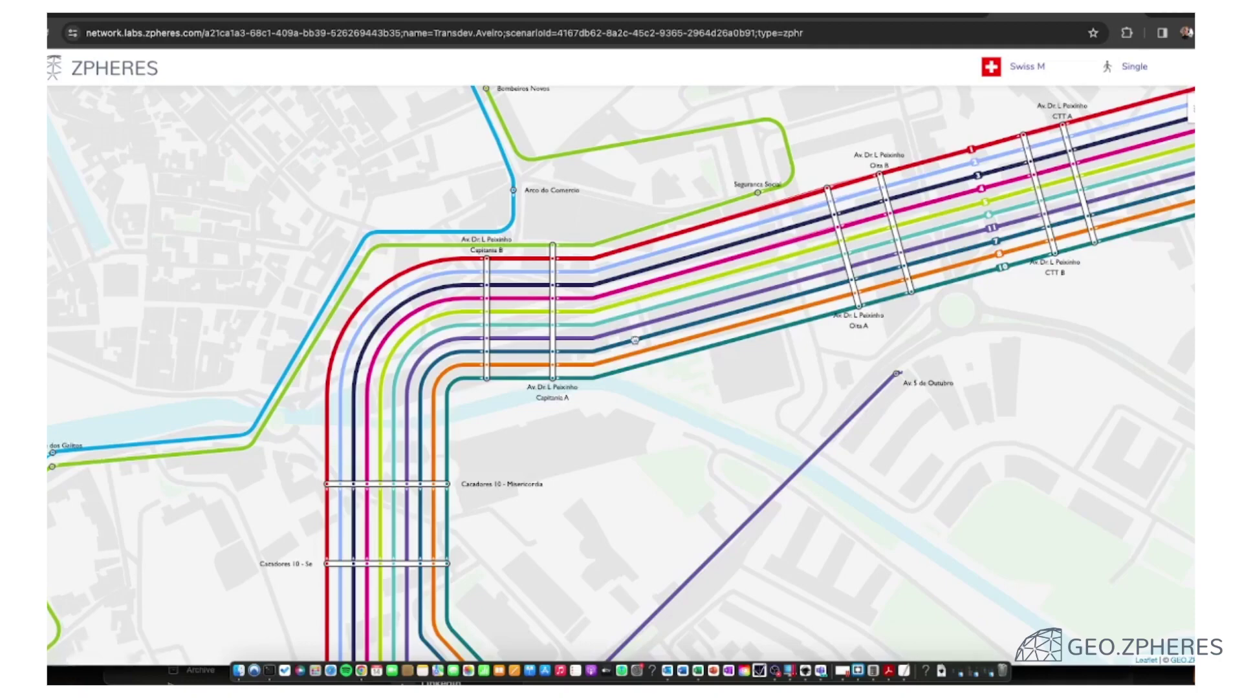
left_click_drag(657, 288, 633, 350)
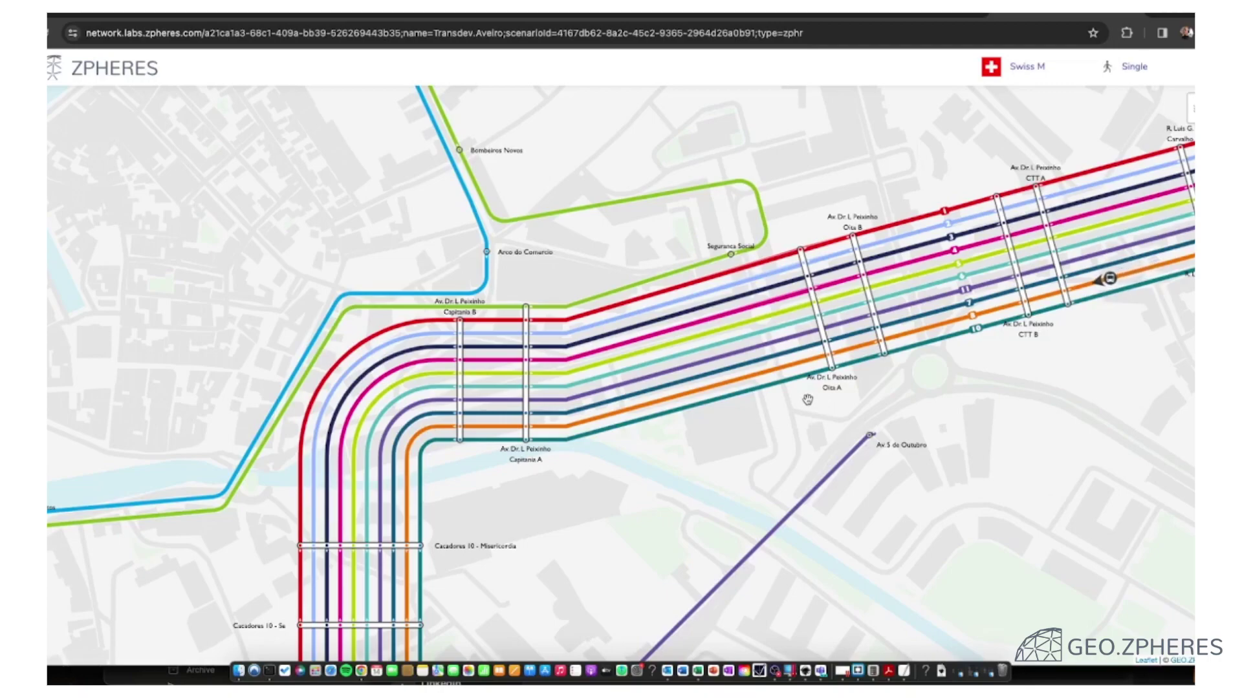
scroll(835, 402, "down", 2)
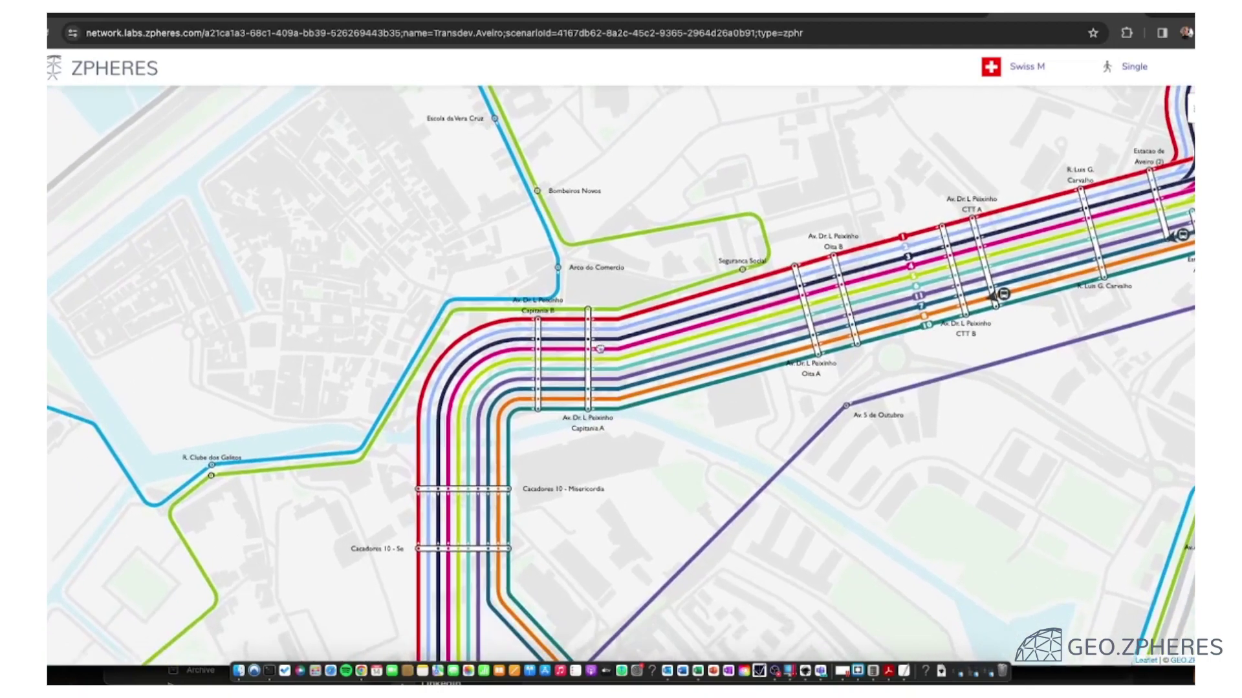
left_click_drag(600, 350, 521, 294)
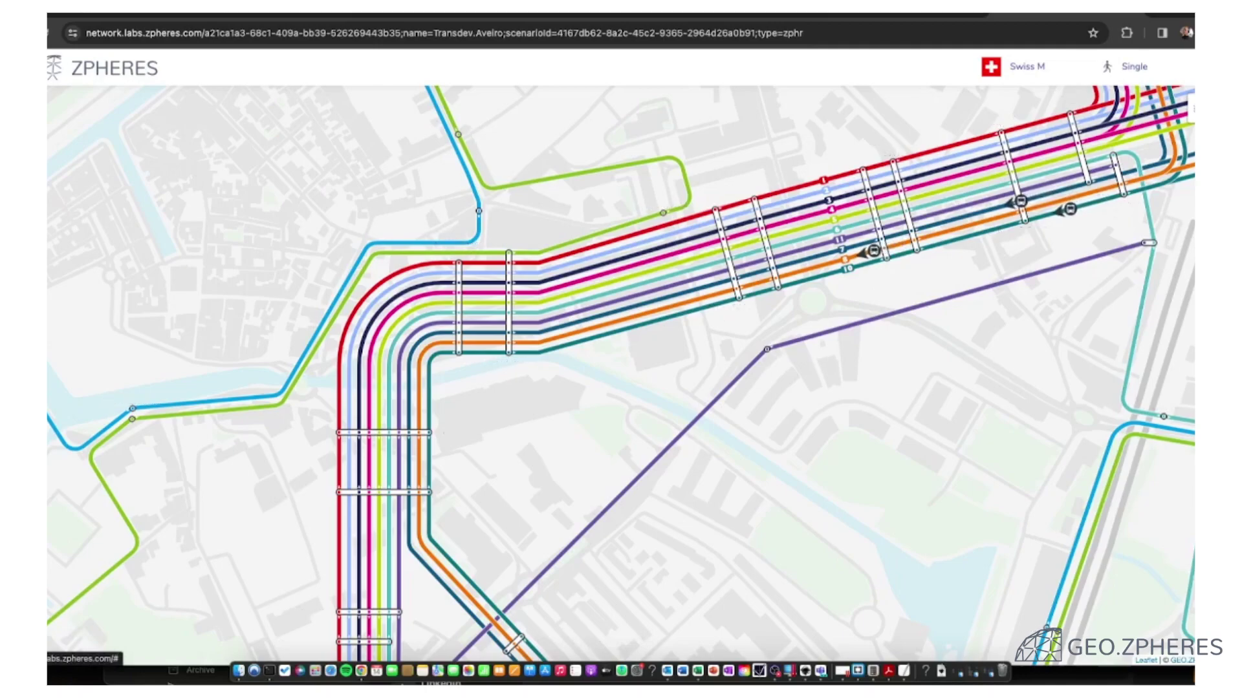
Examine how the numbered bus lines meet and branch between Mercado and the Hospital in the southern part of the map
scroll(812, 397, "down", 3)
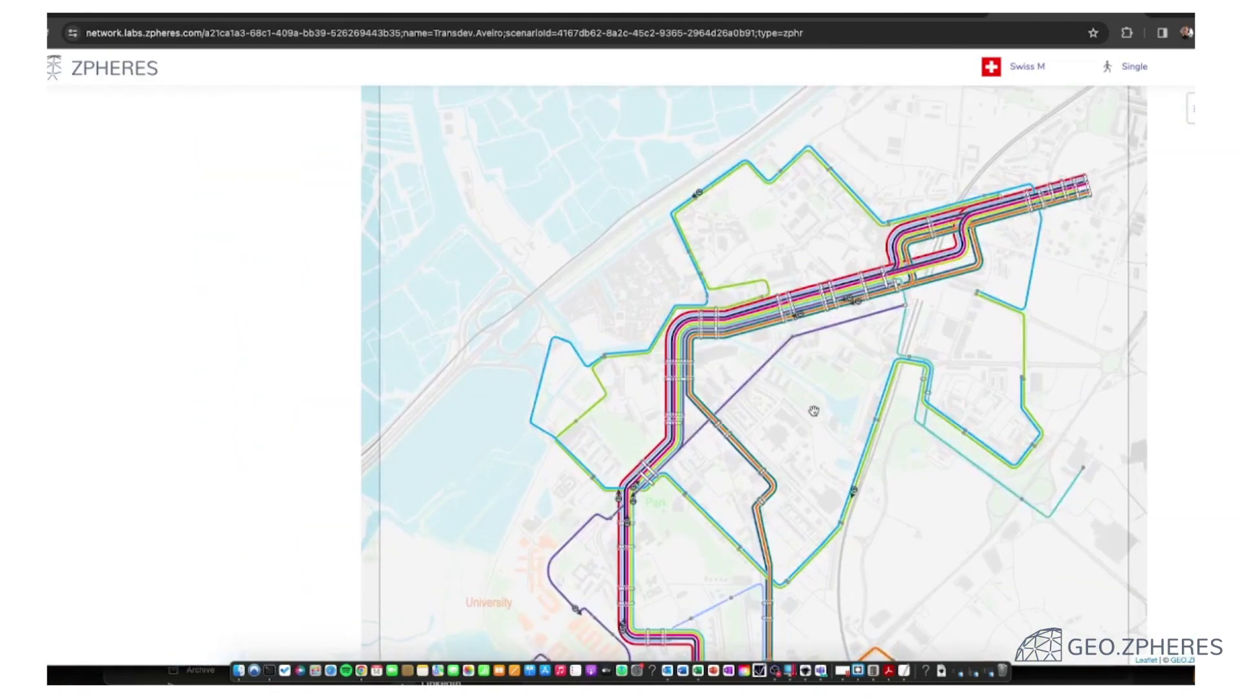
left_click_drag(821, 455, 737, 366)
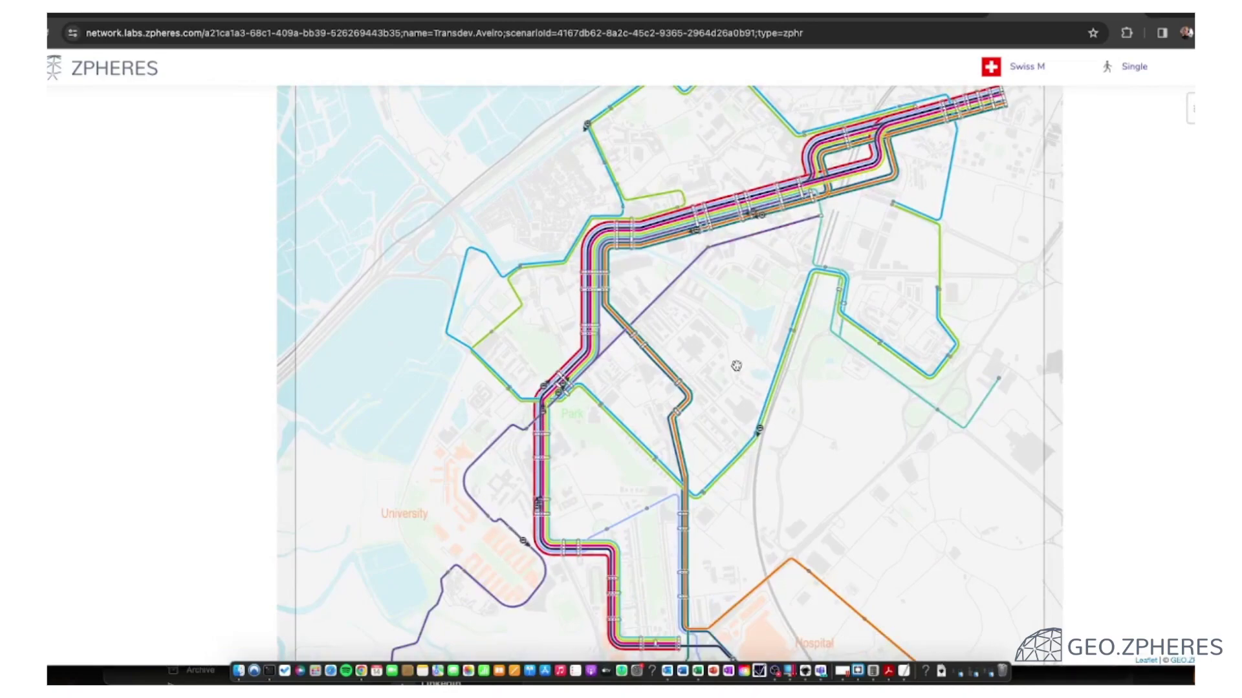
left_click_drag(719, 570, 654, 416)
scroll(654, 416, "up", 5)
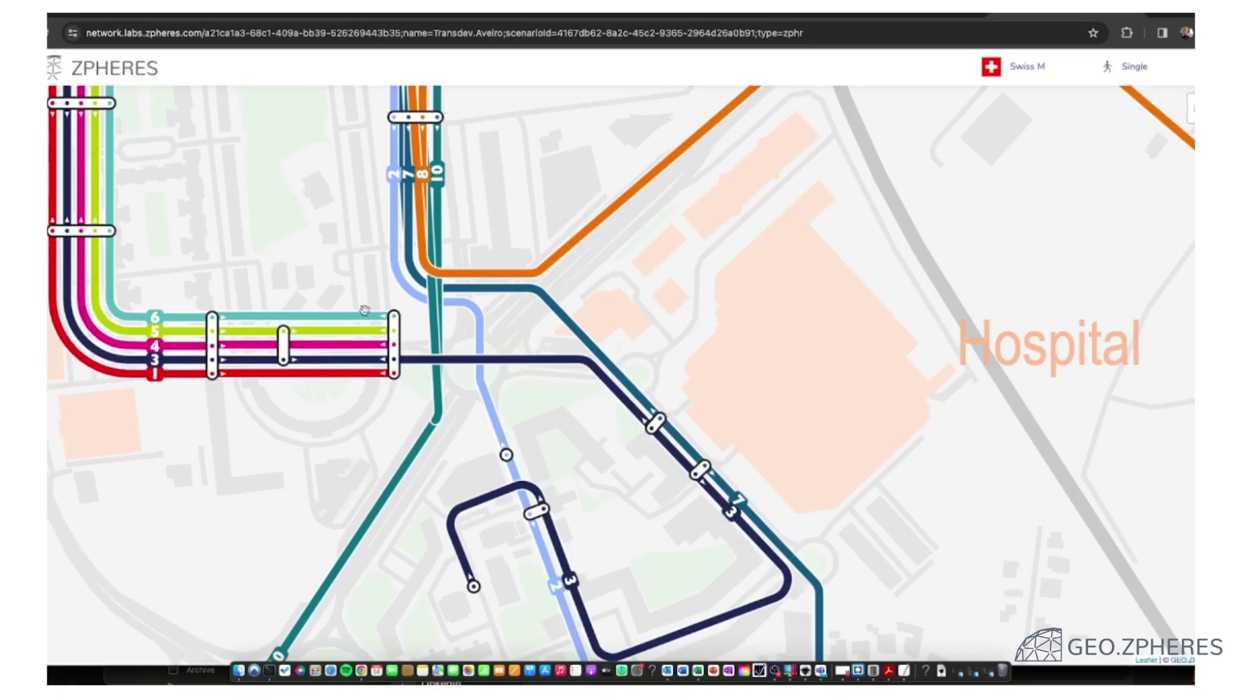
scroll(499, 349, "down", 3)
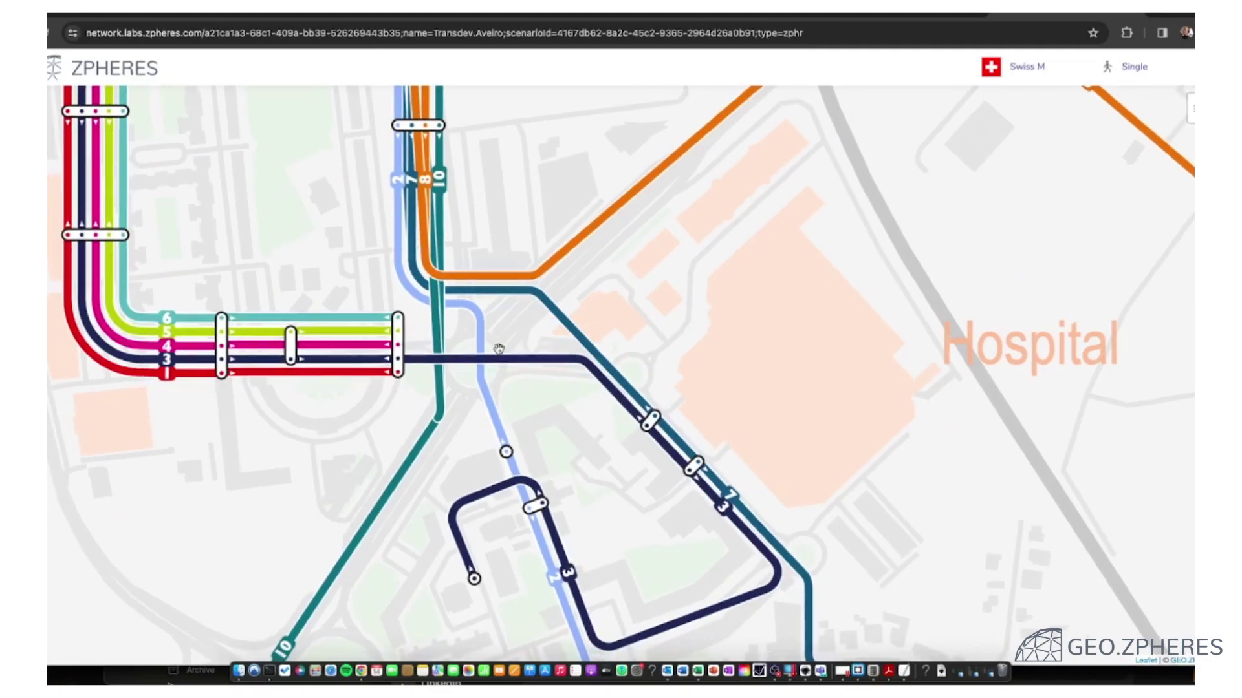
scroll(499, 349, "up", 3)
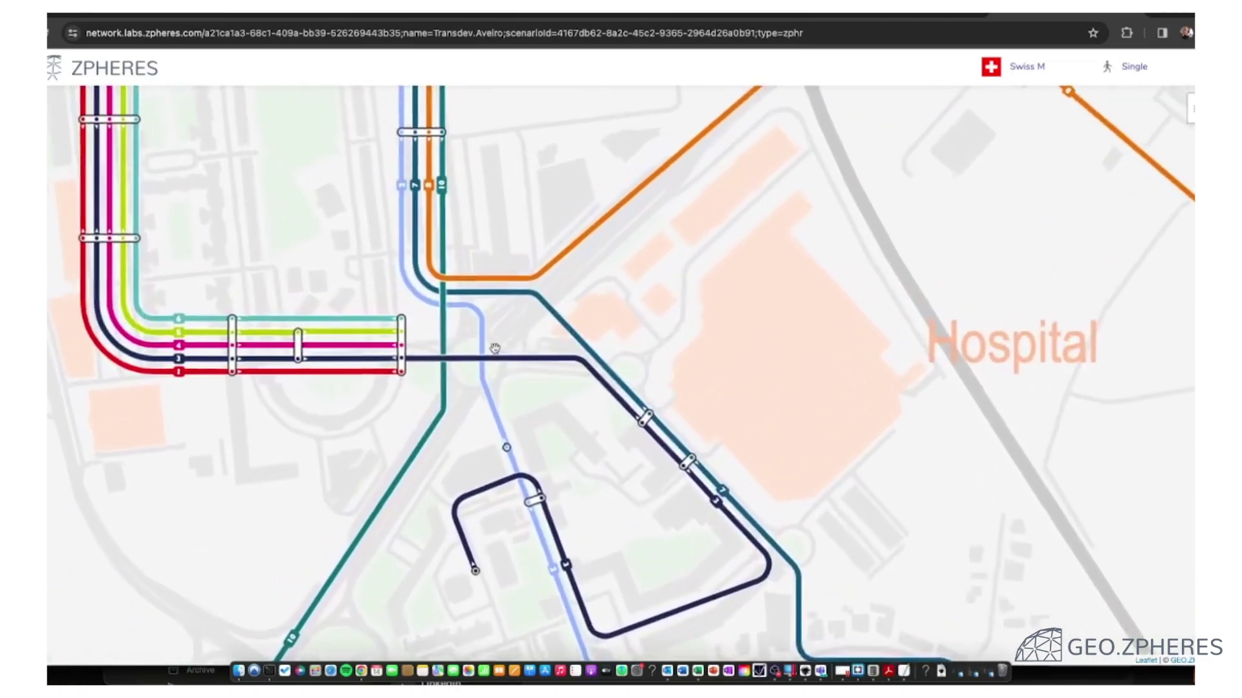
scroll(508, 320, "up", 1)
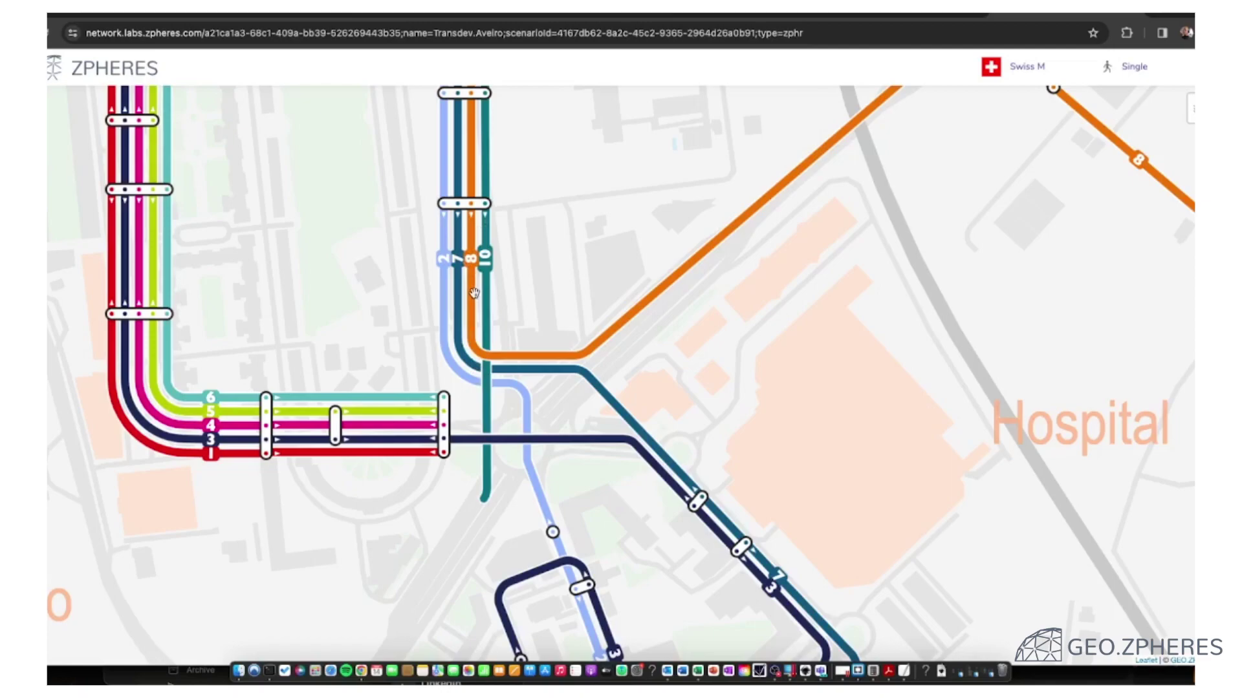
left_click_drag(223, 462, 283, 494)
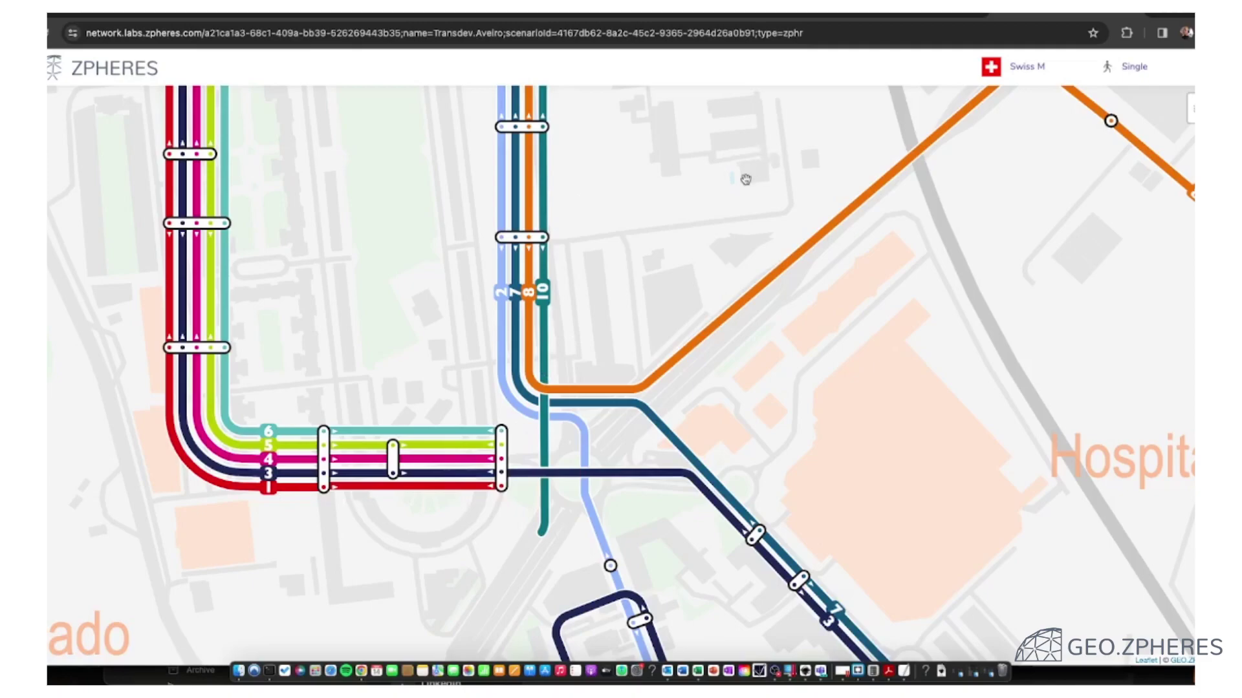
scroll(675, 215, "down", 5)
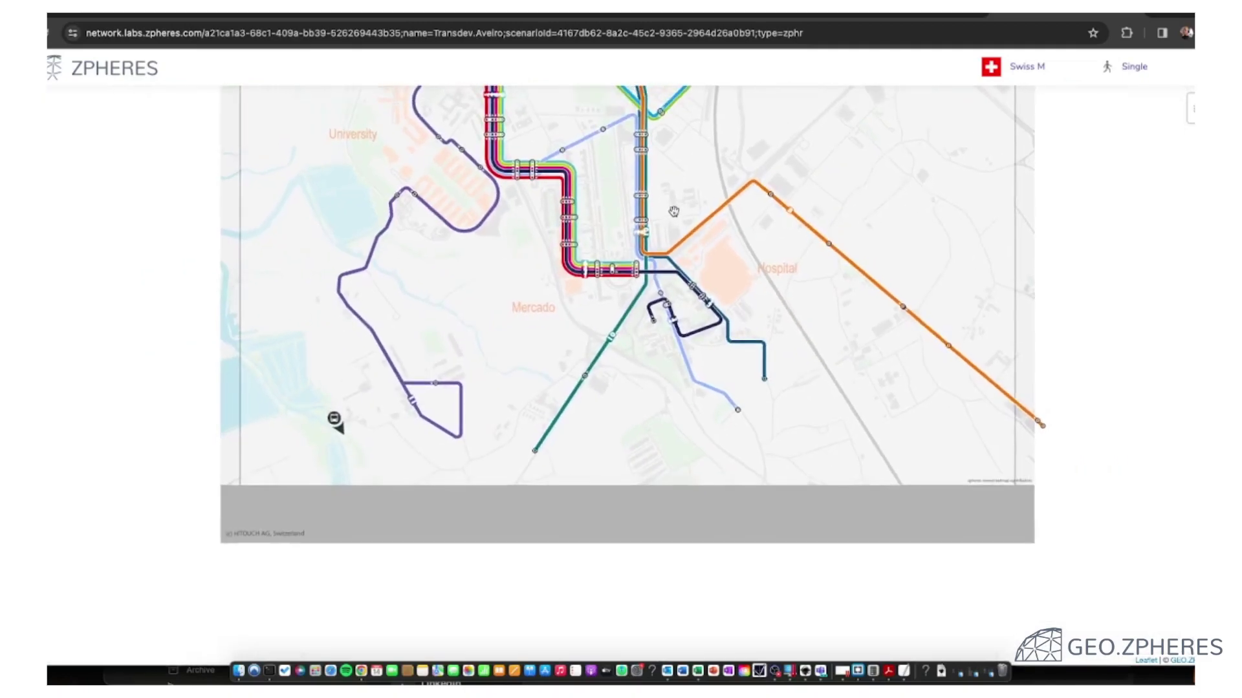
Examine the bundled lines and loops in the northern part of the Transdev.Aveiro.Map.1 map
left_click_drag(674, 214, 700, 557)
left_click_drag(683, 278, 666, 378)
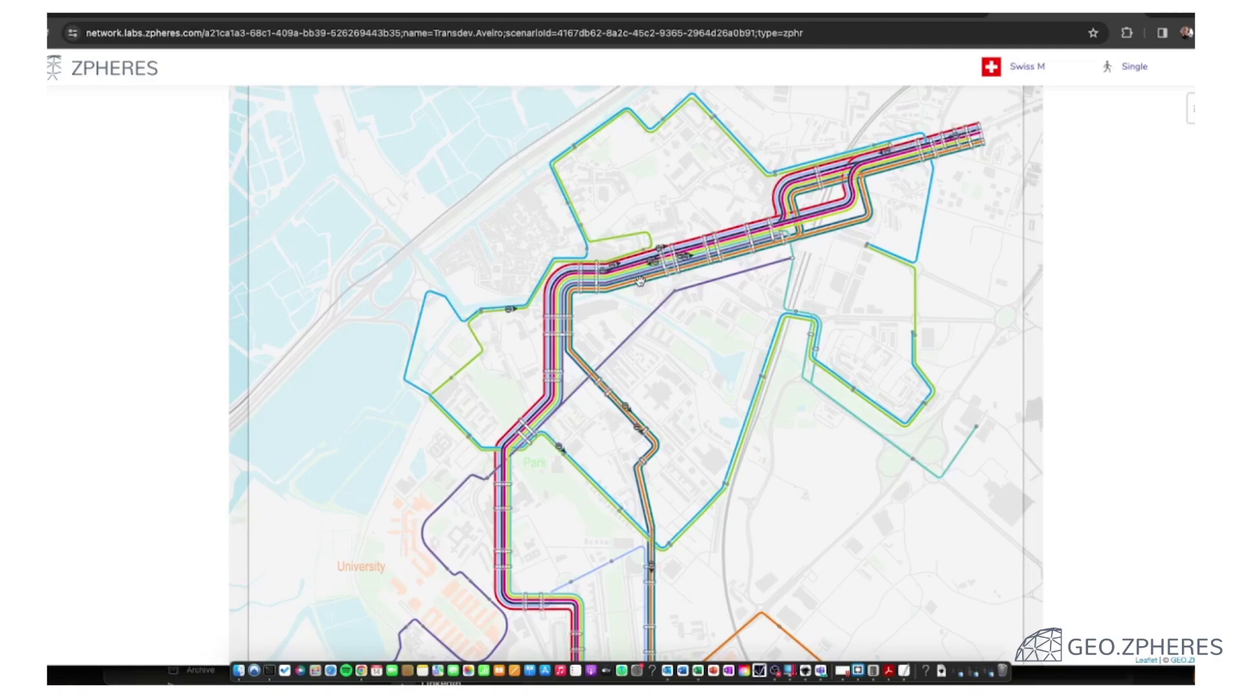
Switch to the ZPHERES scenario editor and duplicate the Transdev.Aveiro.BaseData scenario as Transdev.Aveiro.Map.2
key("super+Tab")
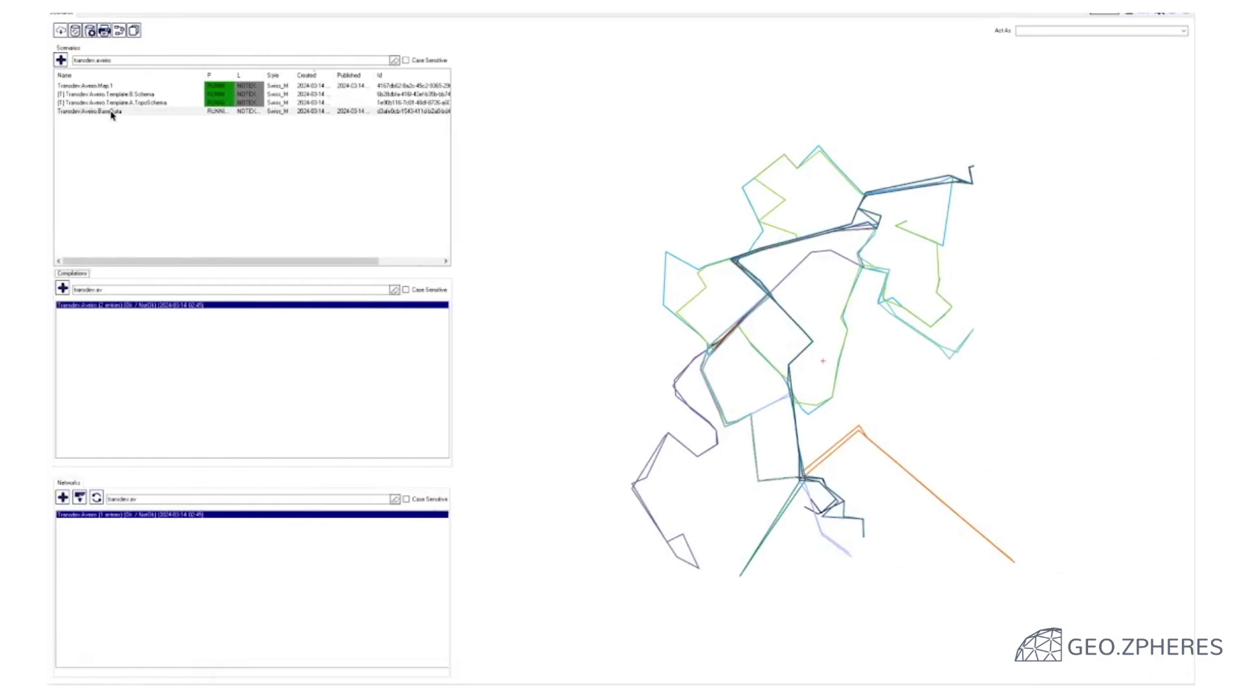
left_click(112, 112)
right_click(113, 113)
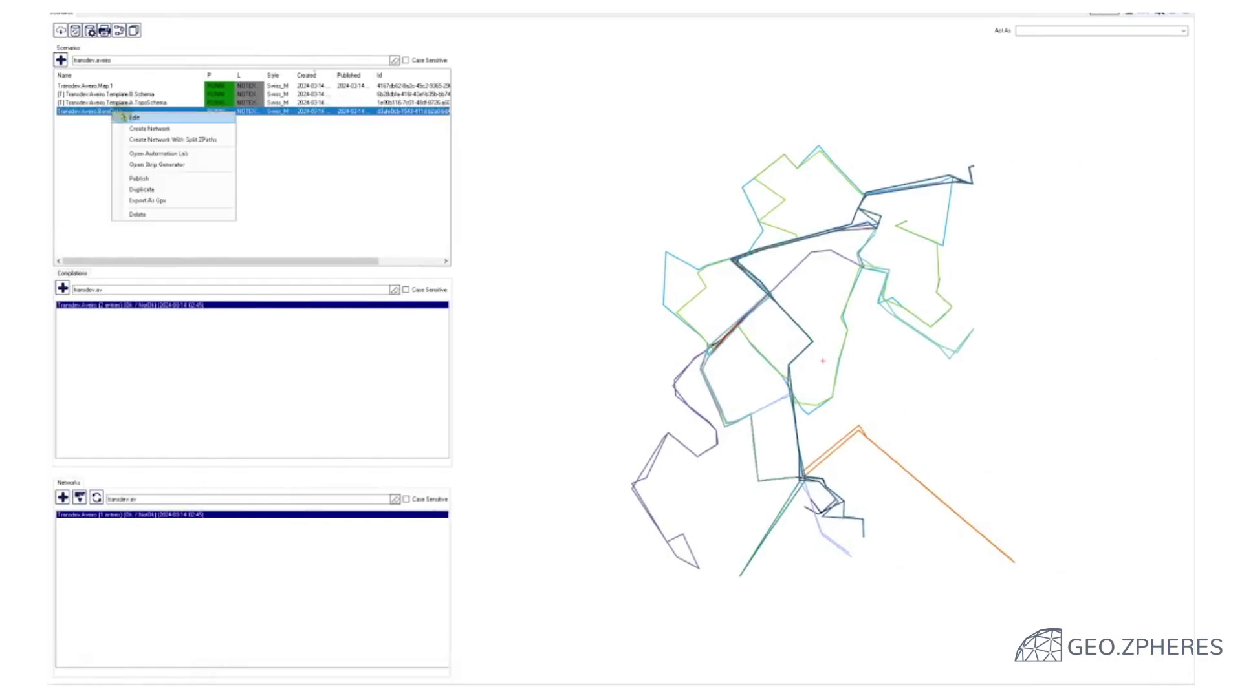
left_click(185, 199)
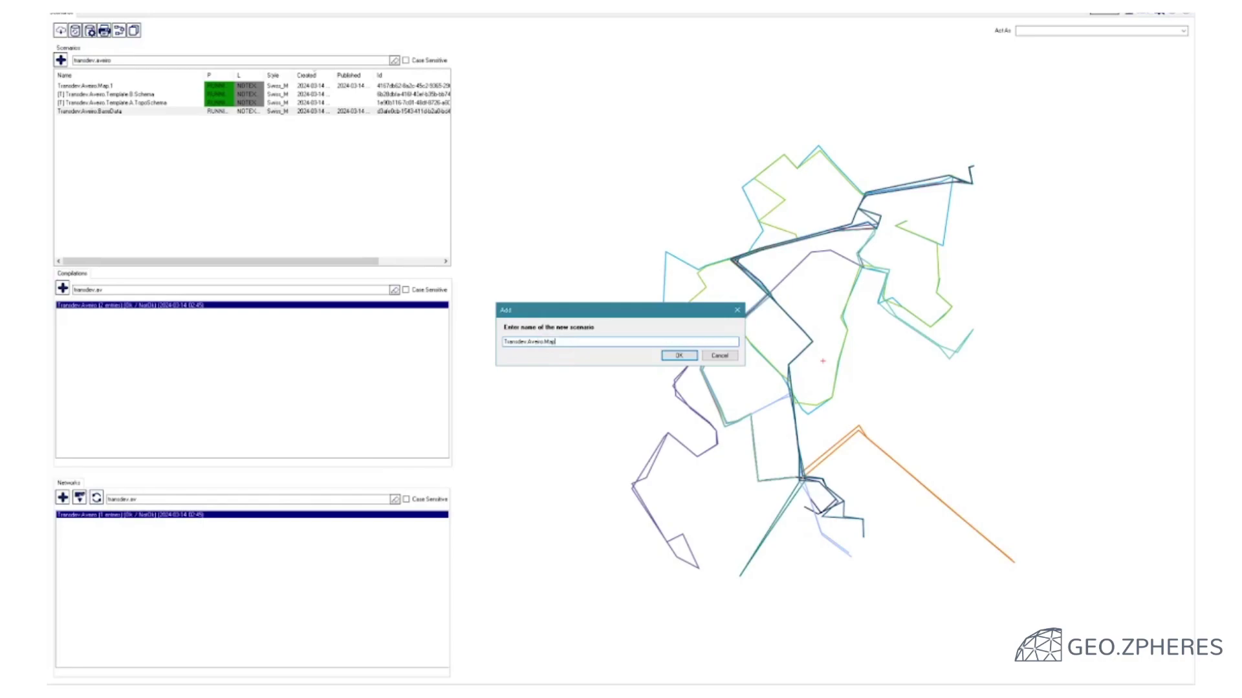
left_click(676, 357)
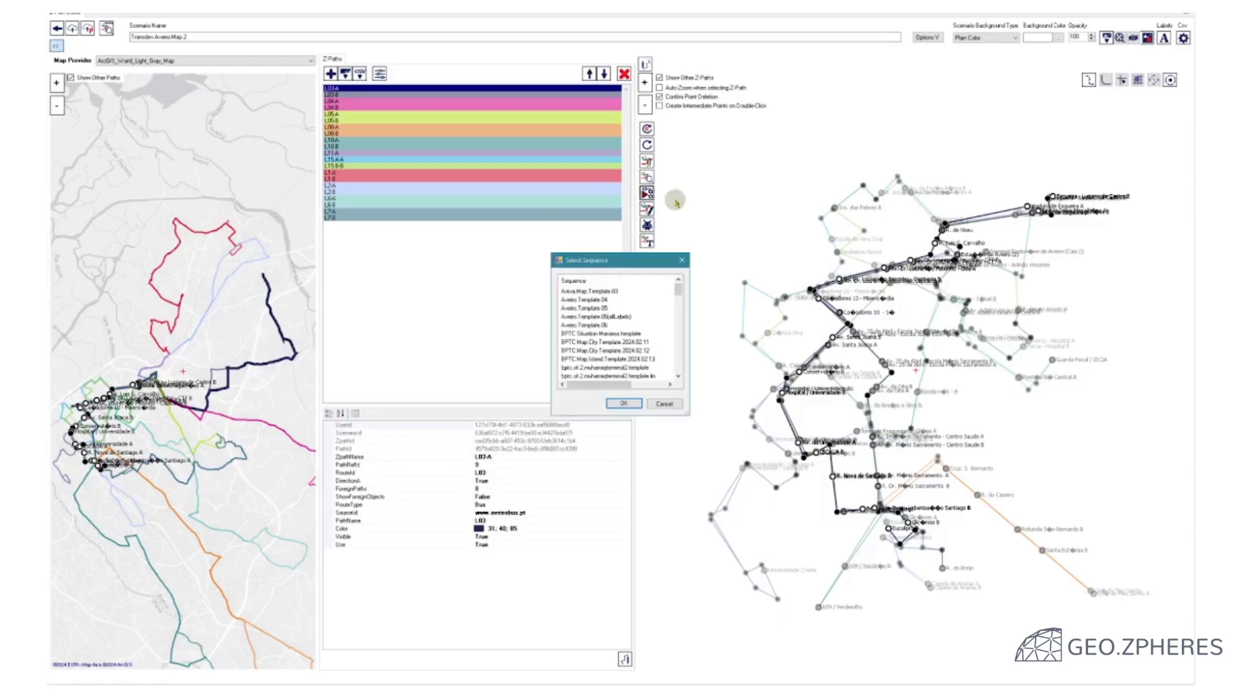
Run the Transdev.Aveiro.Template.B.Schema automation sequence on Transdev.Aveiro.Map.2 and publish the scenario with simulated position data
left_click_drag(679, 292, 681, 372)
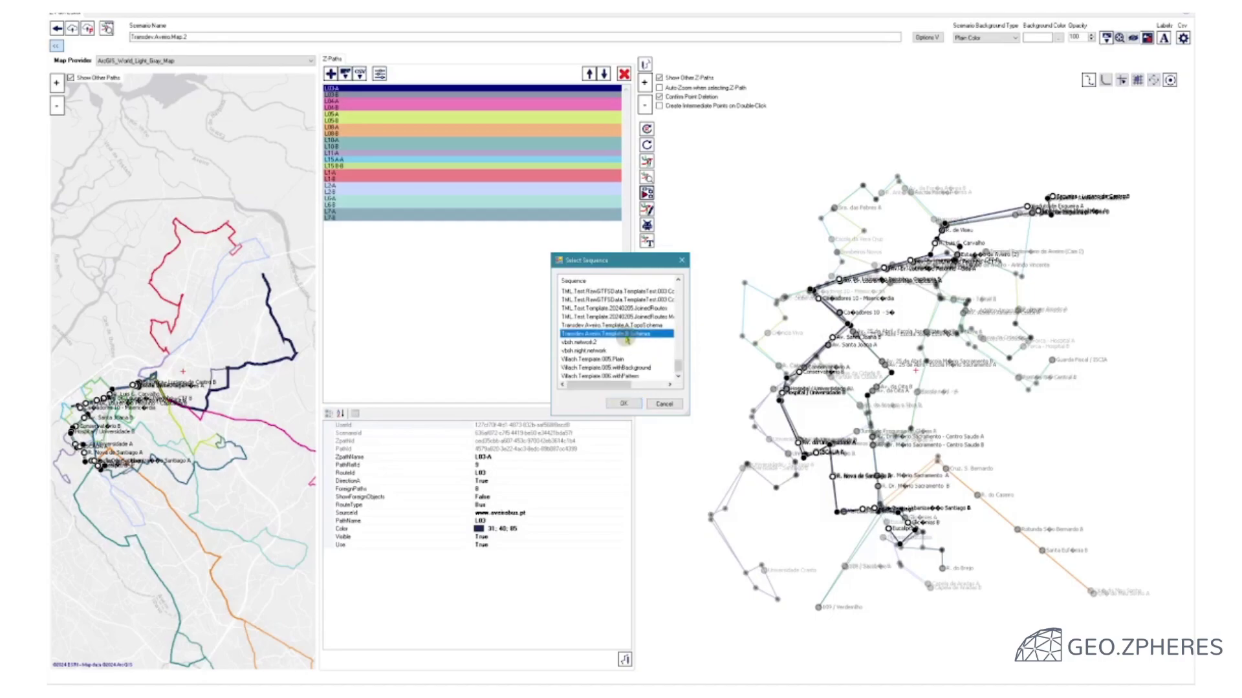
left_click(632, 404)
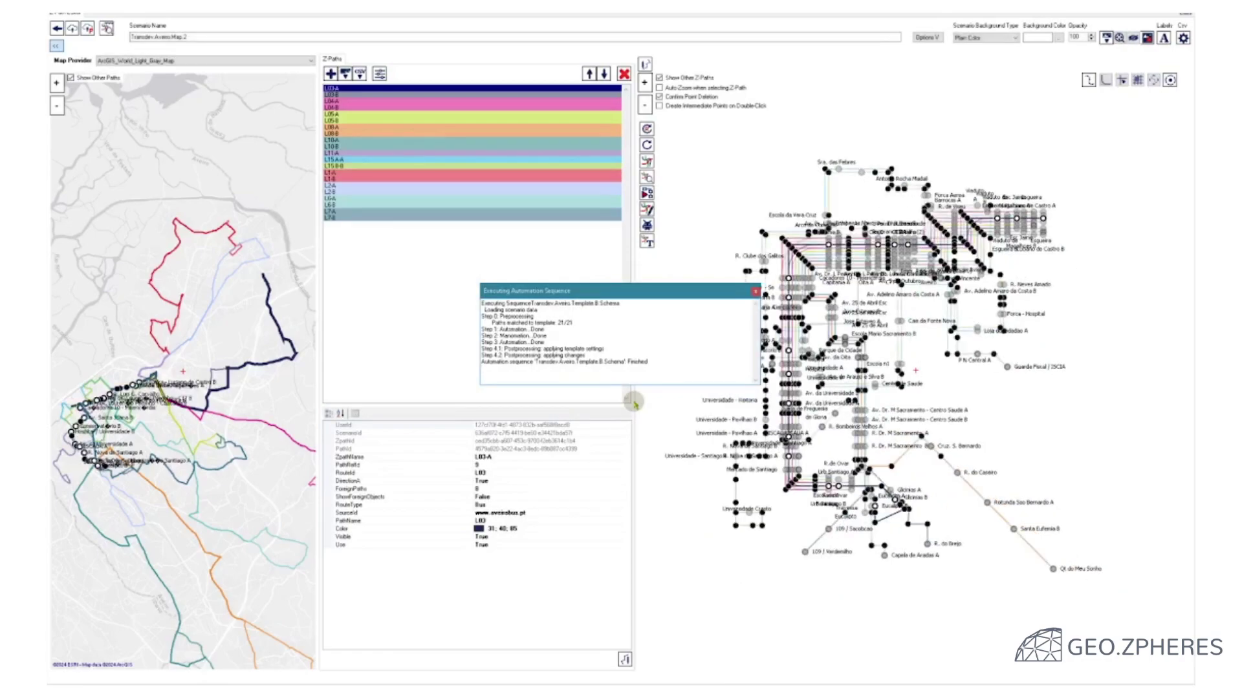
left_click(755, 292)
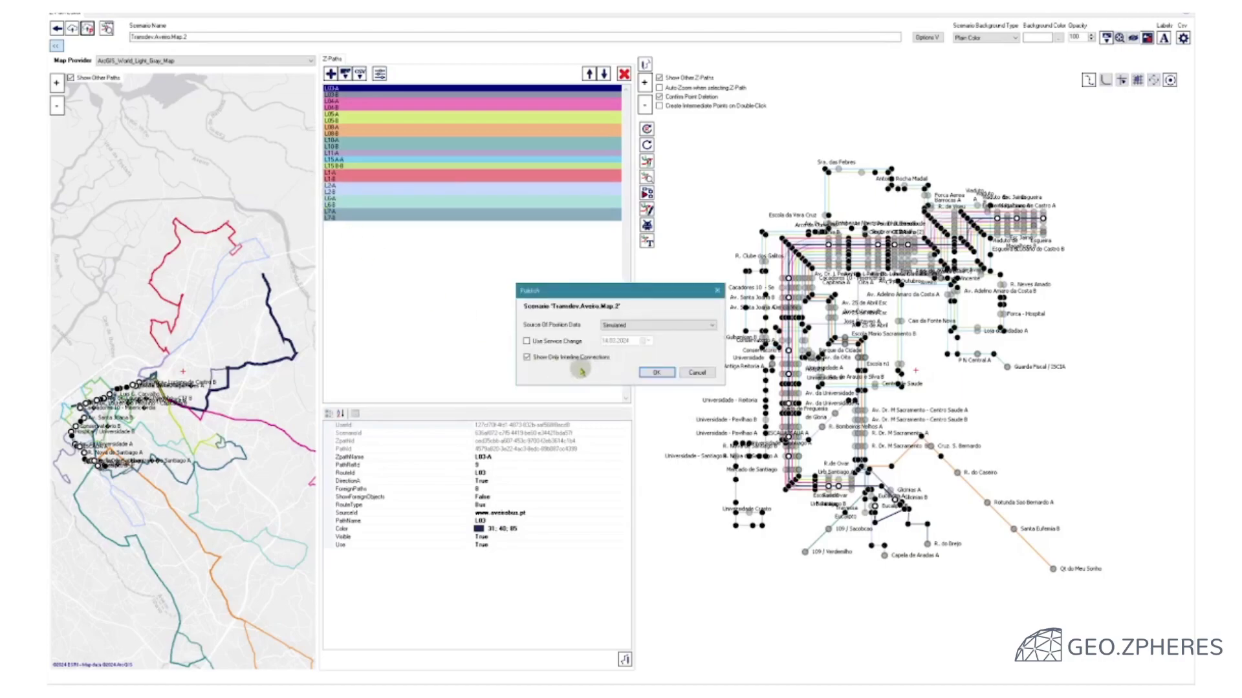
left_click(653, 372)
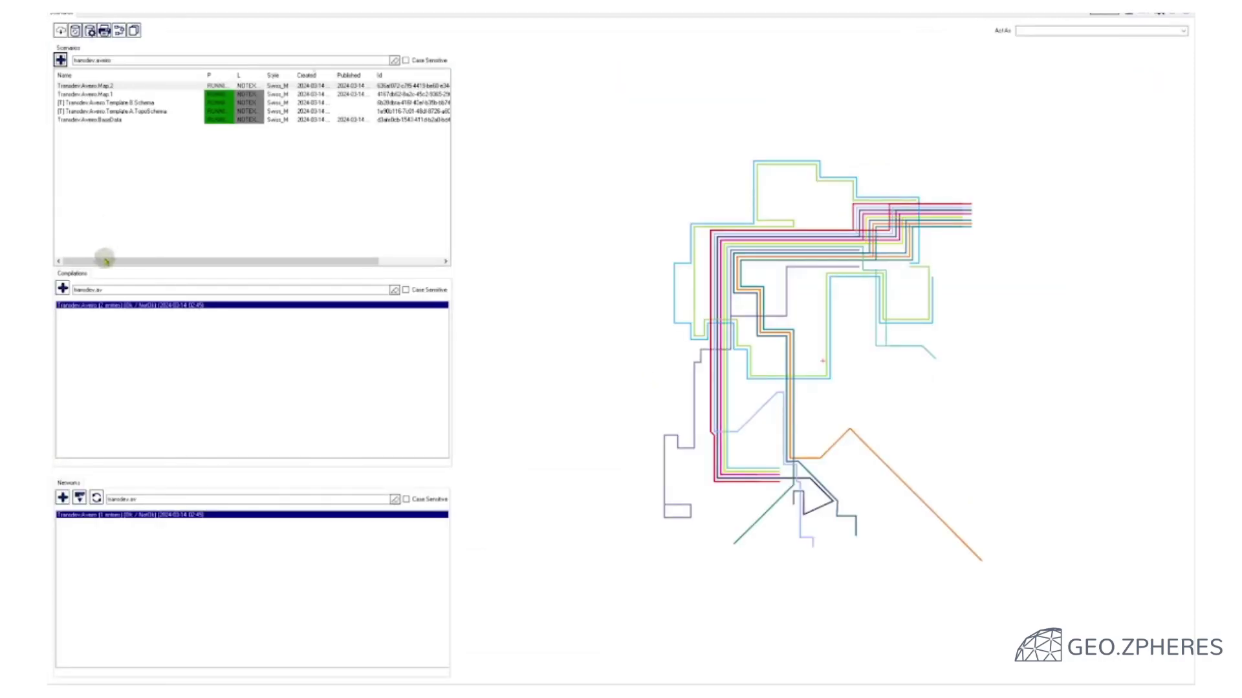
Add the Transdev.Aveiro.Map.2 scenario to the Transdev.Aveiro compilation and return to the compilation list
double_click(93, 305)
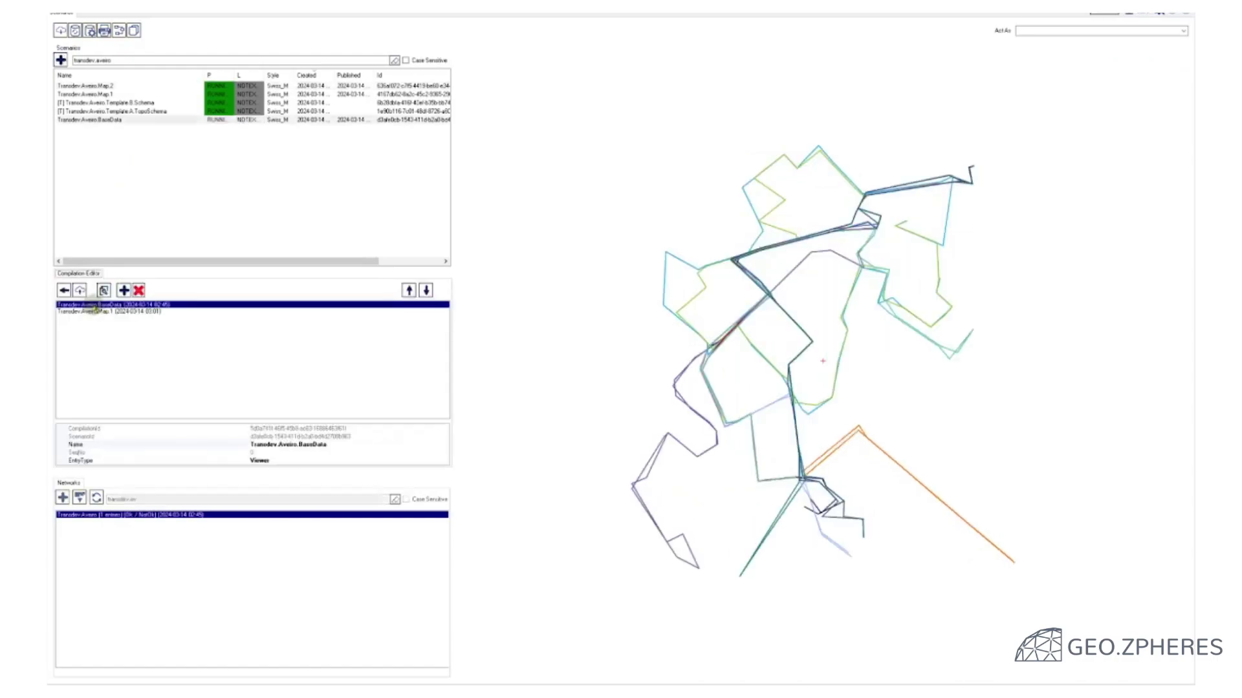
left_click(103, 86)
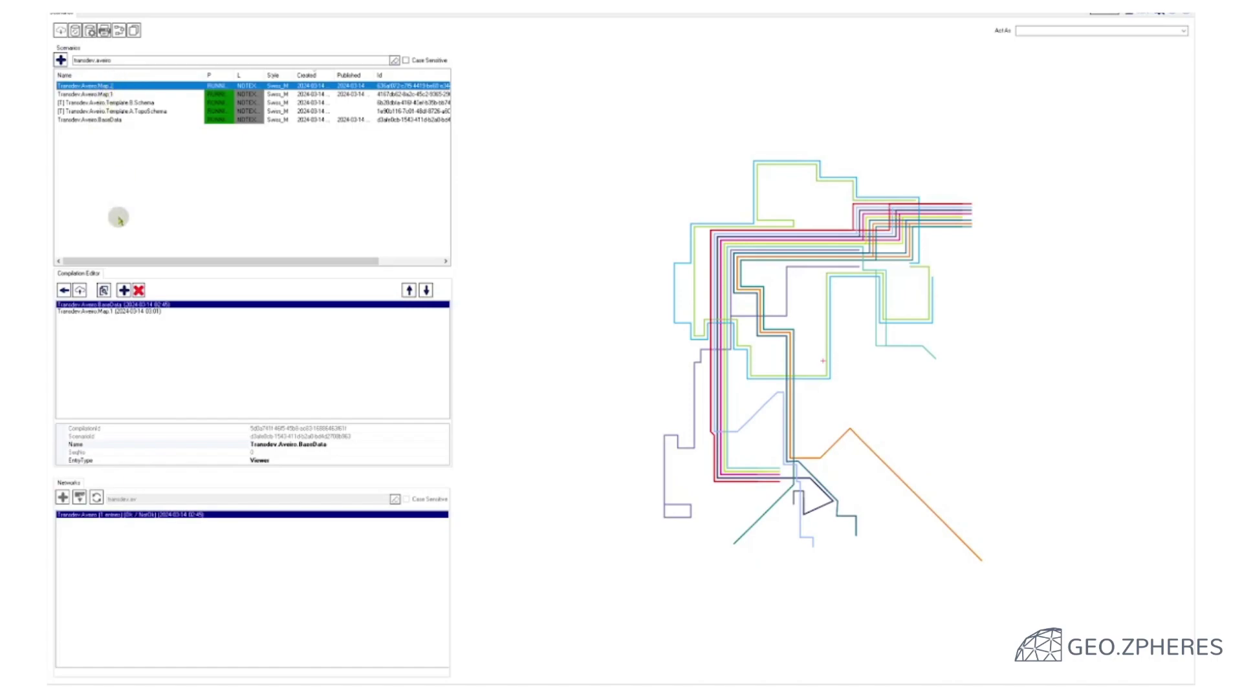
left_click(124, 291)
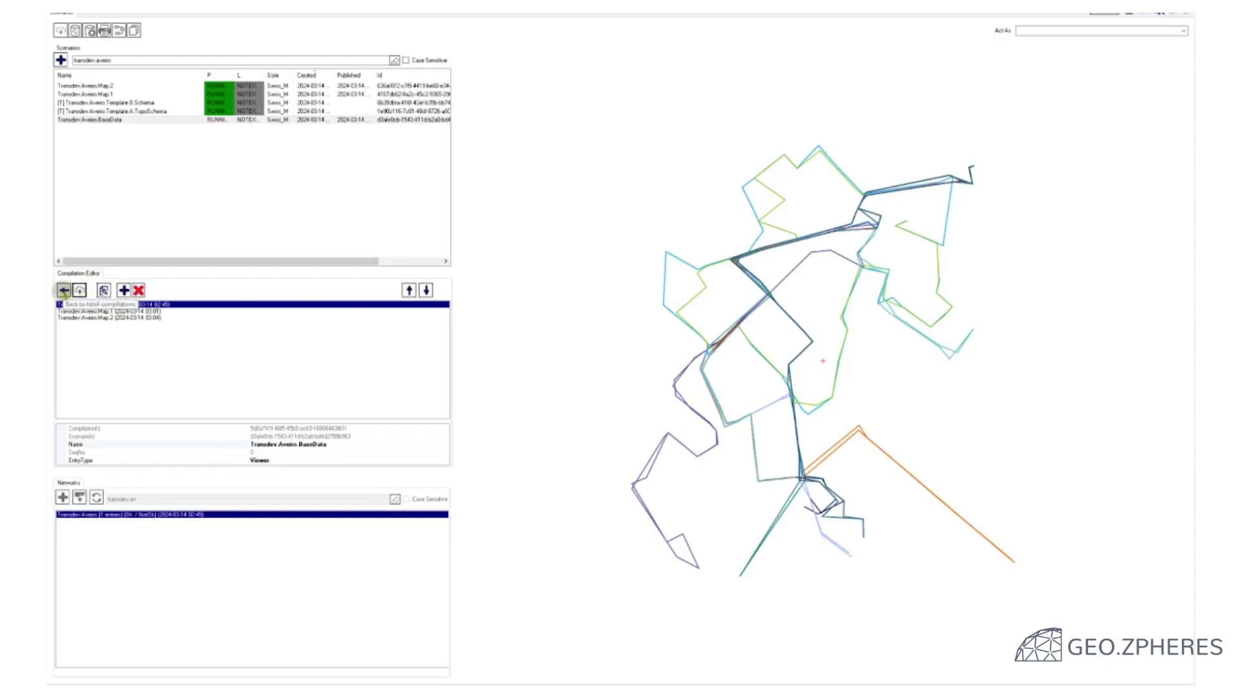
left_click(64, 291)
Switch to Chrome, reload the Transdev.Aveiro network viewer and open the Transdev.Aveiro.Map.2 scenario
key("super+Tab")
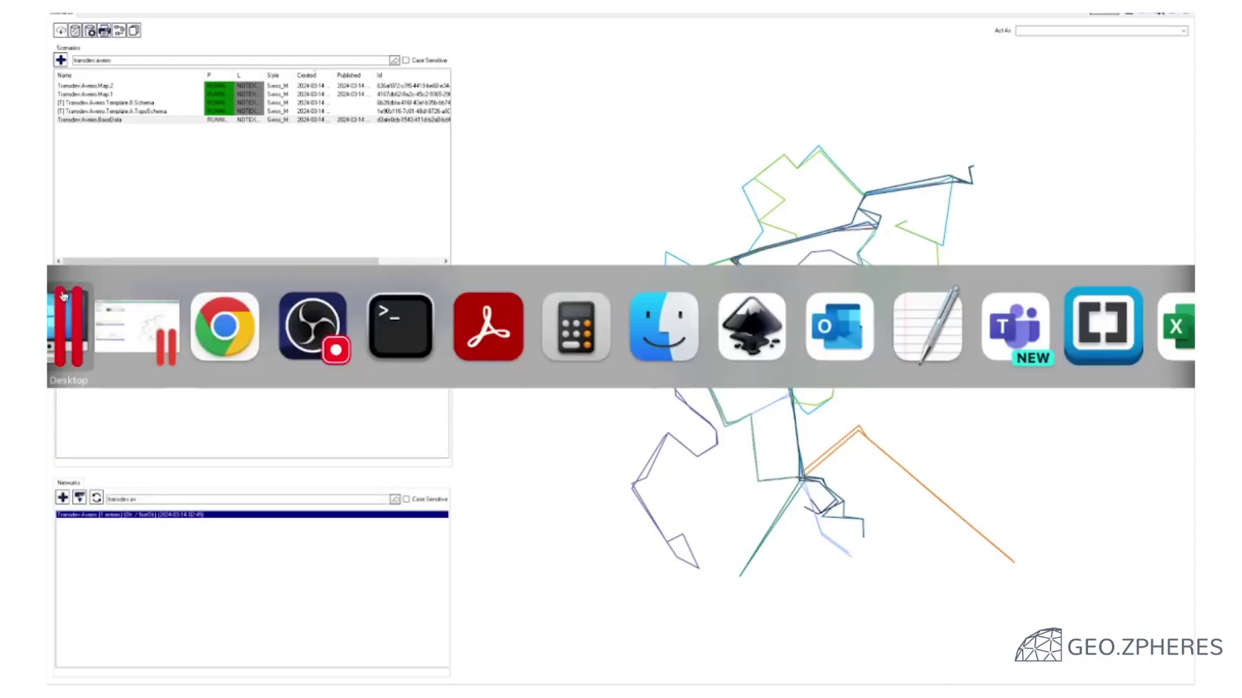
key("super+Tab")
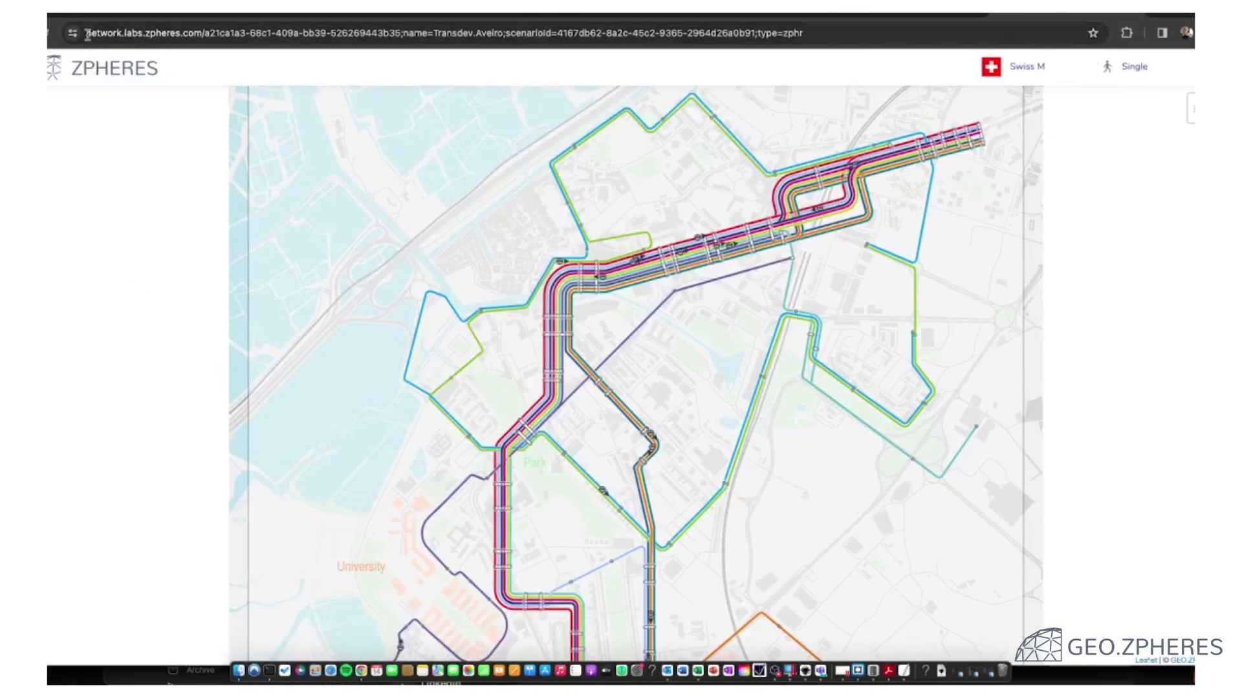
key("super+r")
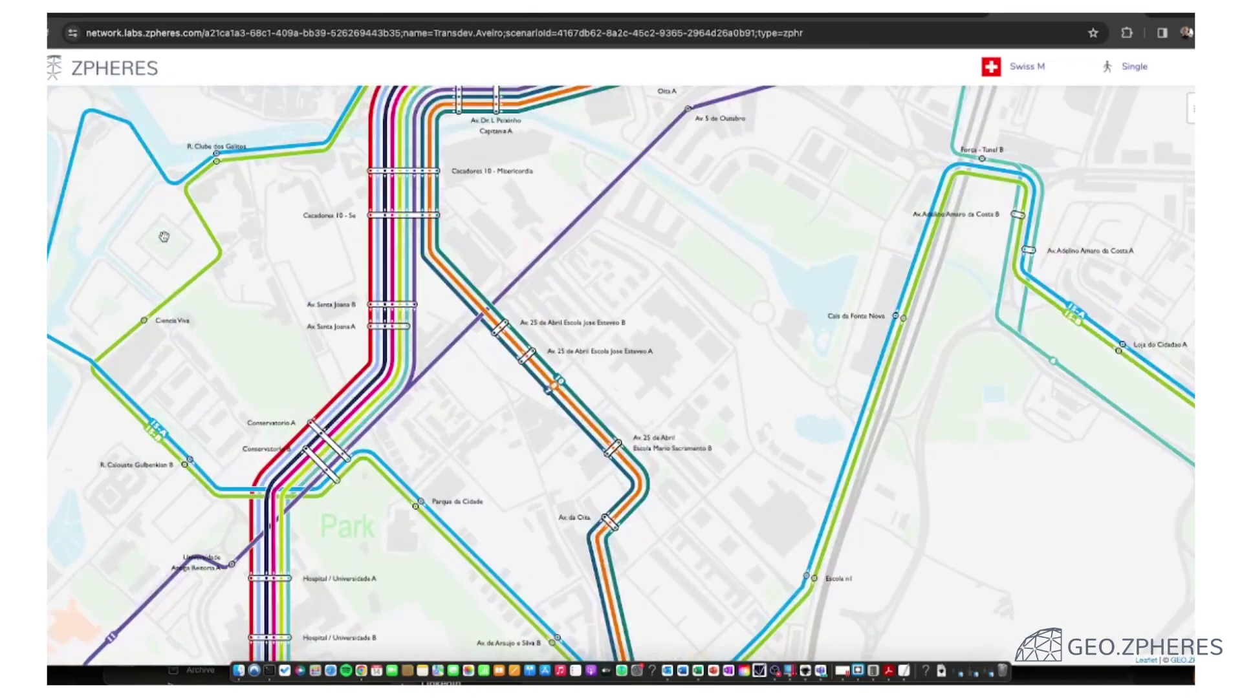
left_click_drag(359, 351, 383, 449)
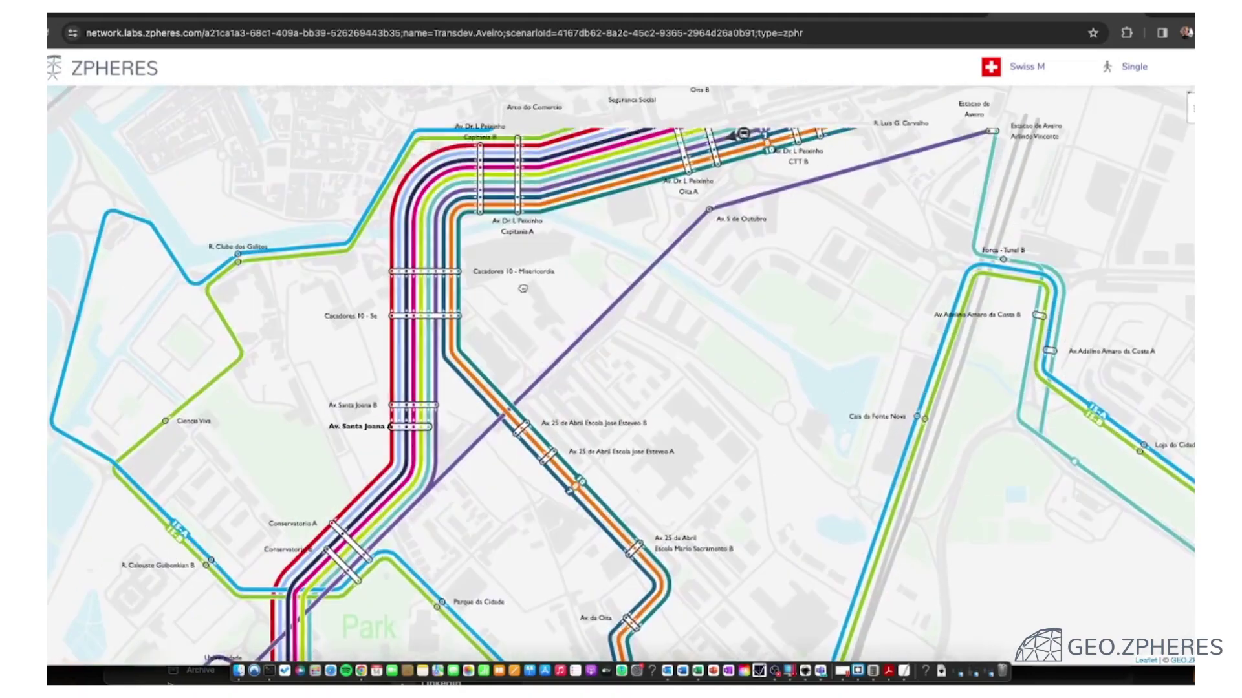
left_click_drag(524, 324, 496, 488)
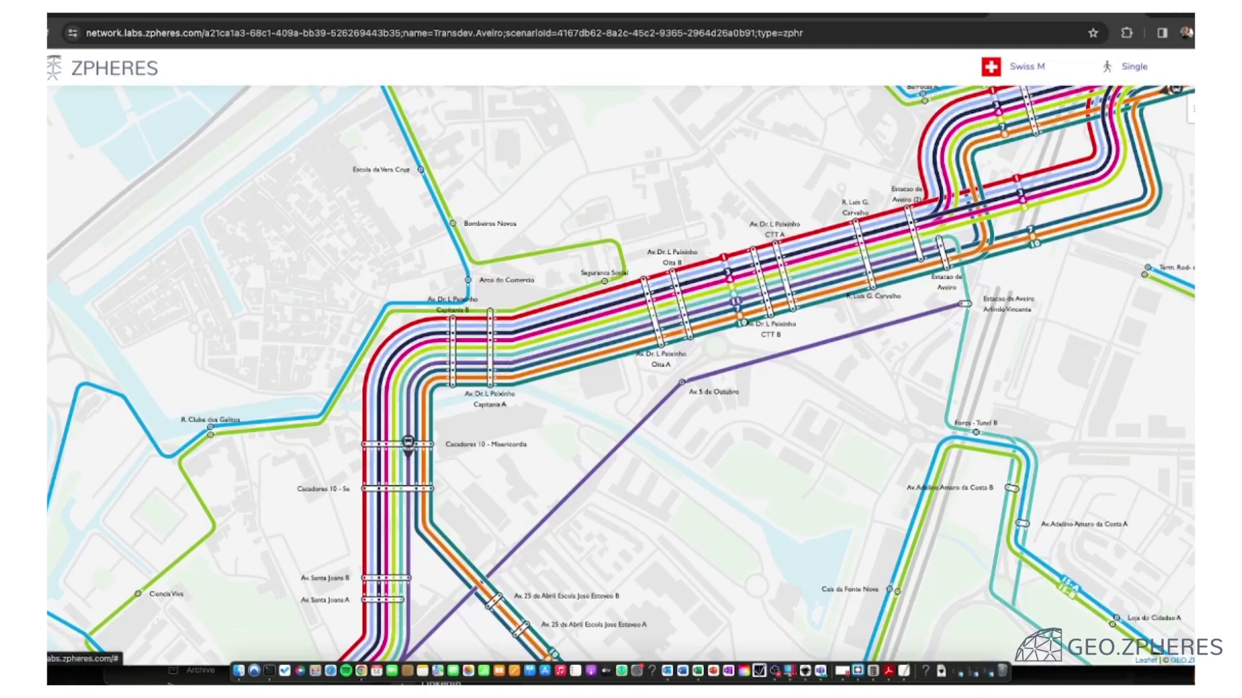
left_click(47, 67)
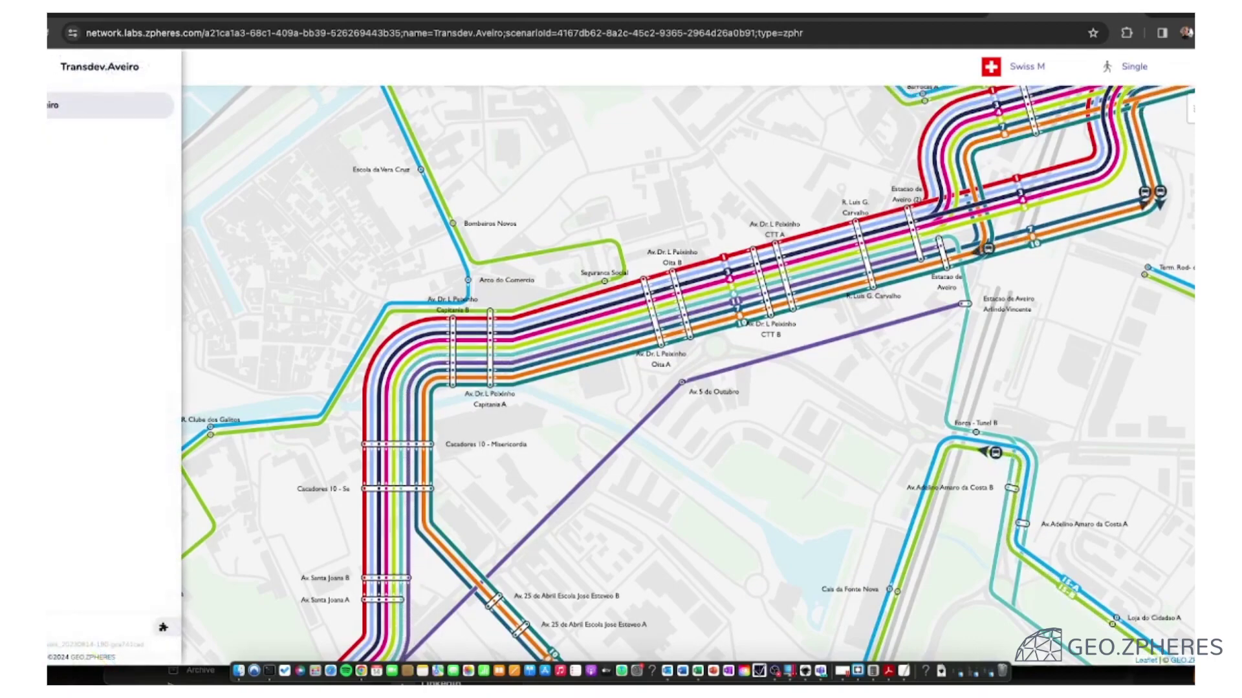
left_click(72, 105)
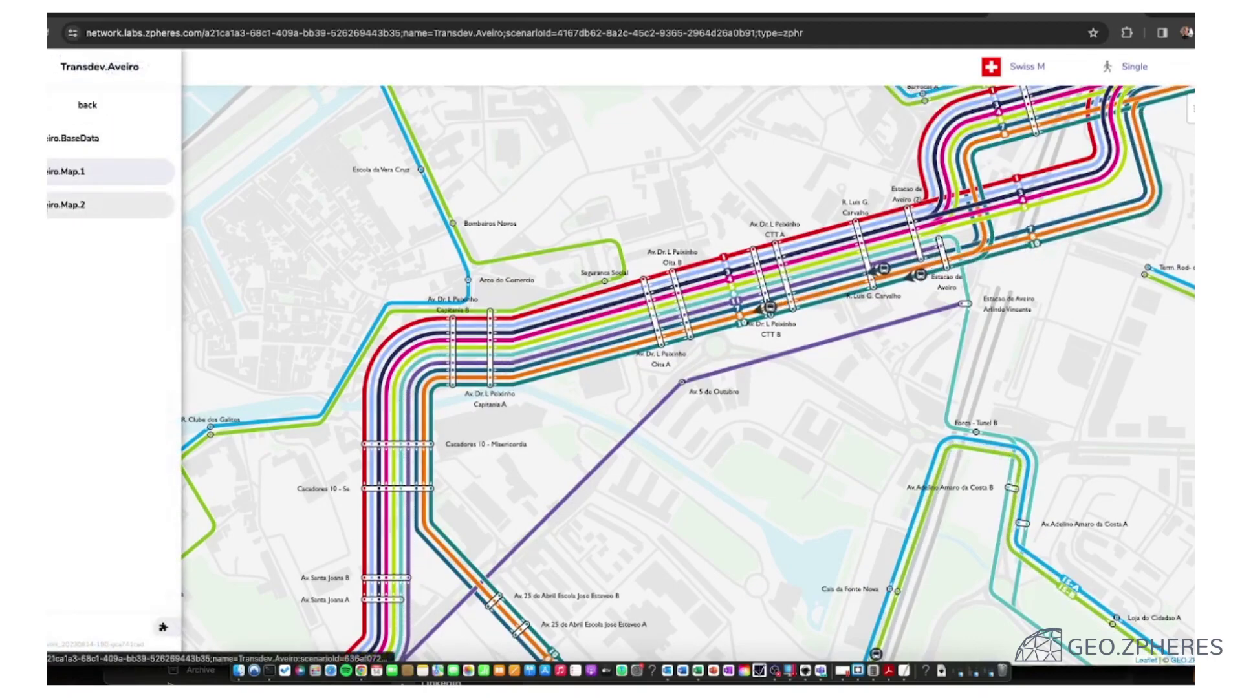
left_click(77, 204)
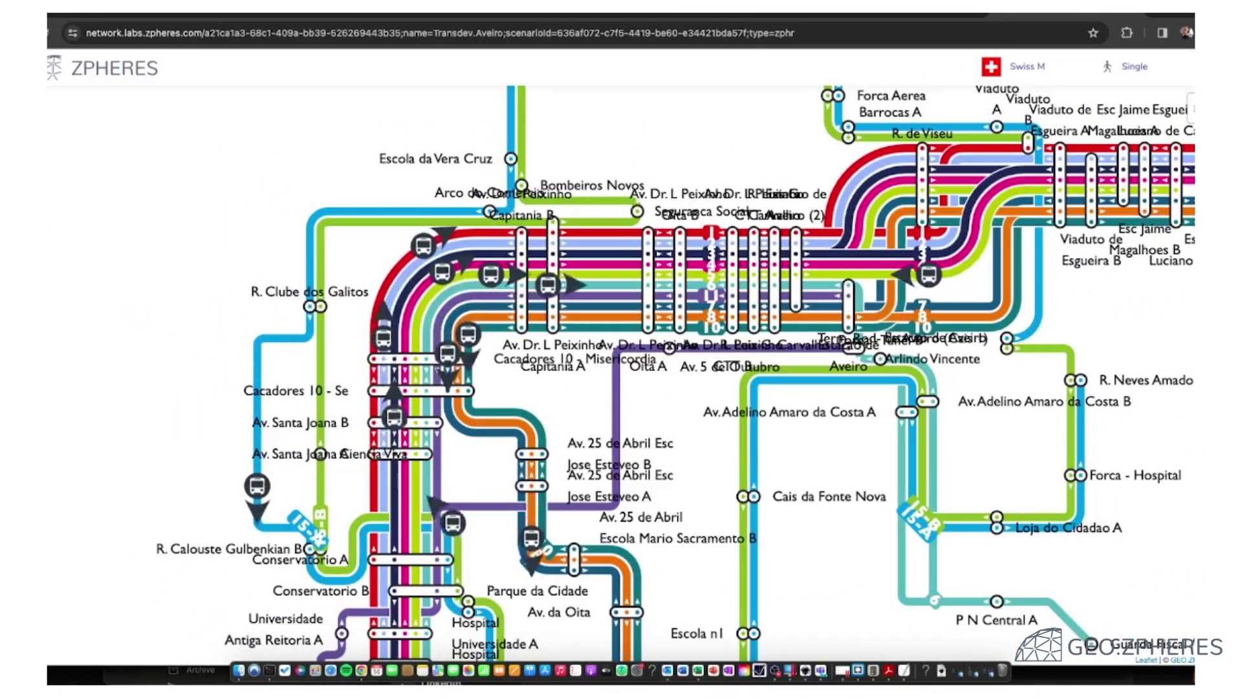
Hide the stop names and examine the schematic line layout from the northern loops down to the southern branches
left_click(1192, 108)
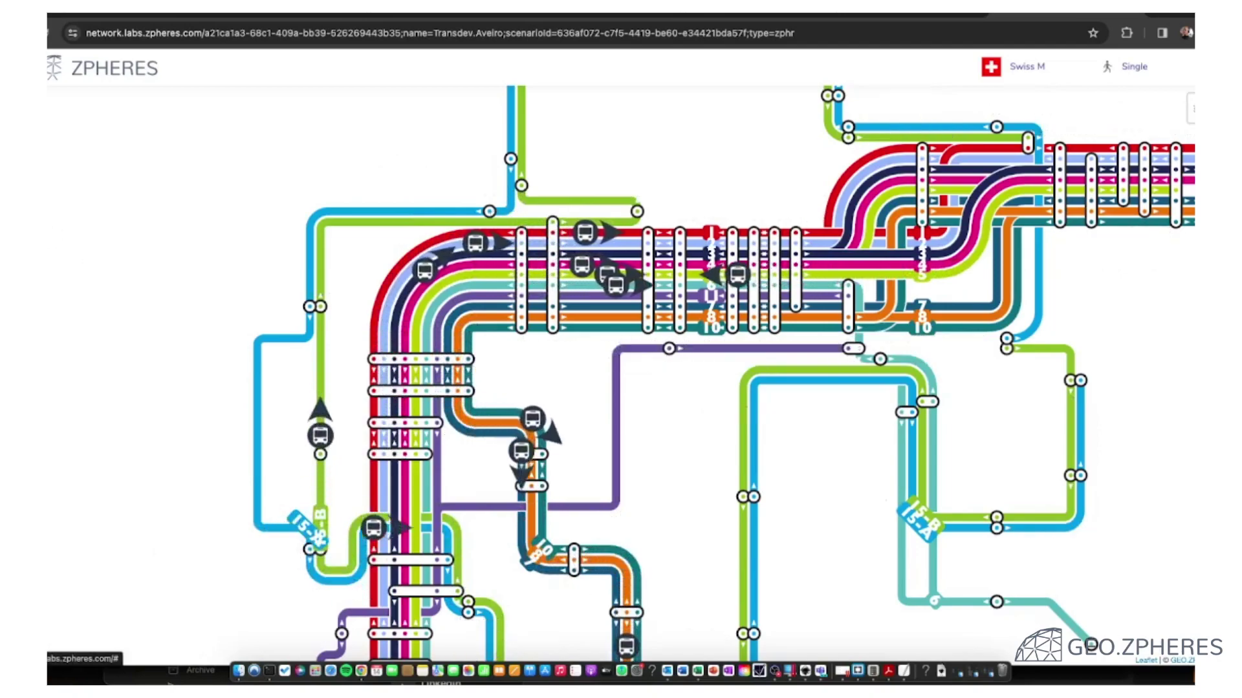
left_click_drag(754, 389, 735, 350)
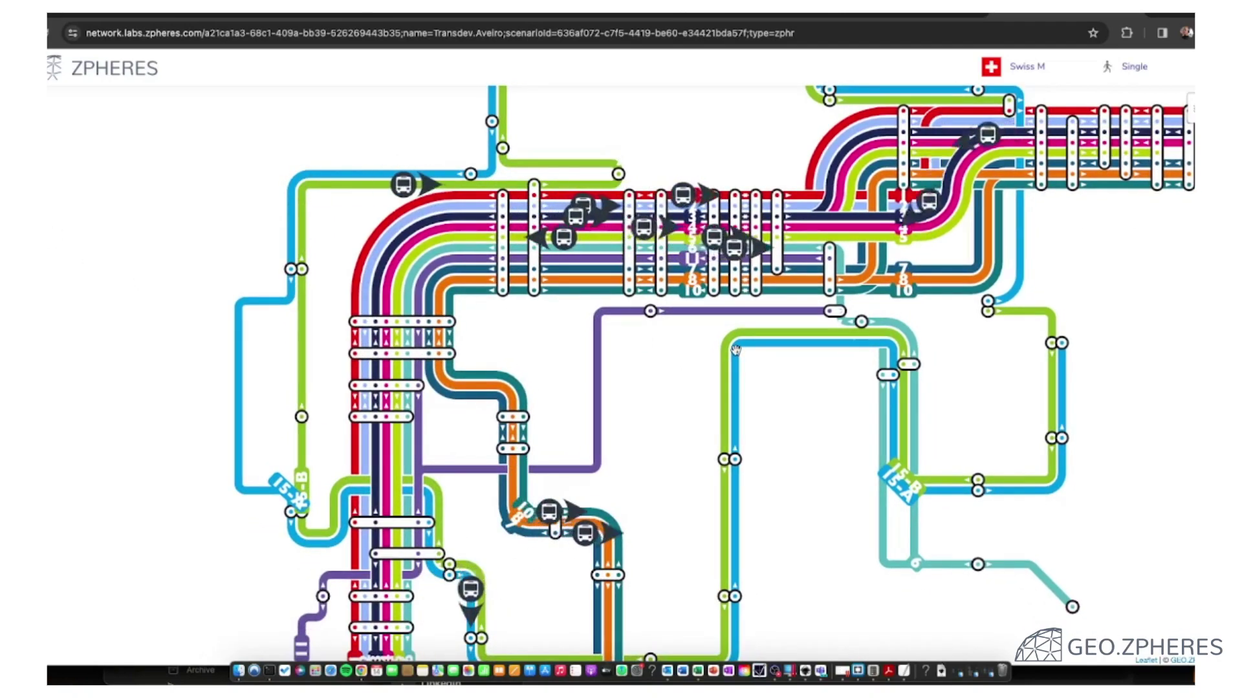
scroll(735, 350, "down", 2)
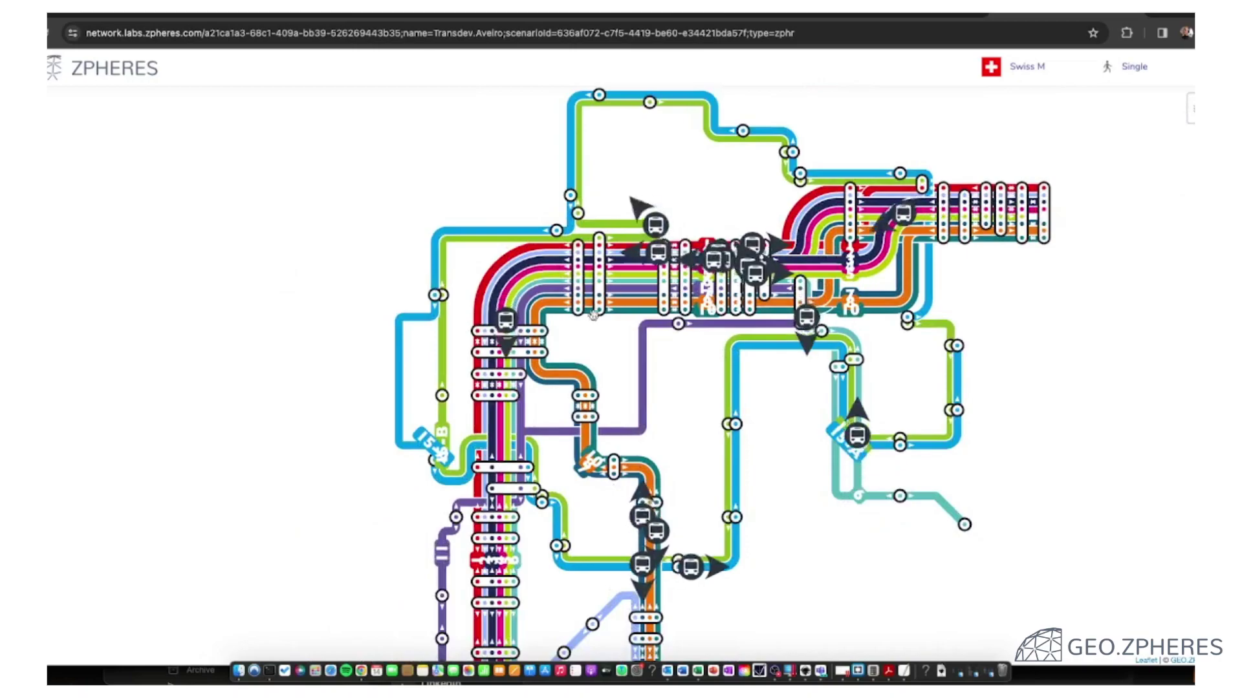
scroll(562, 401, "down", 1)
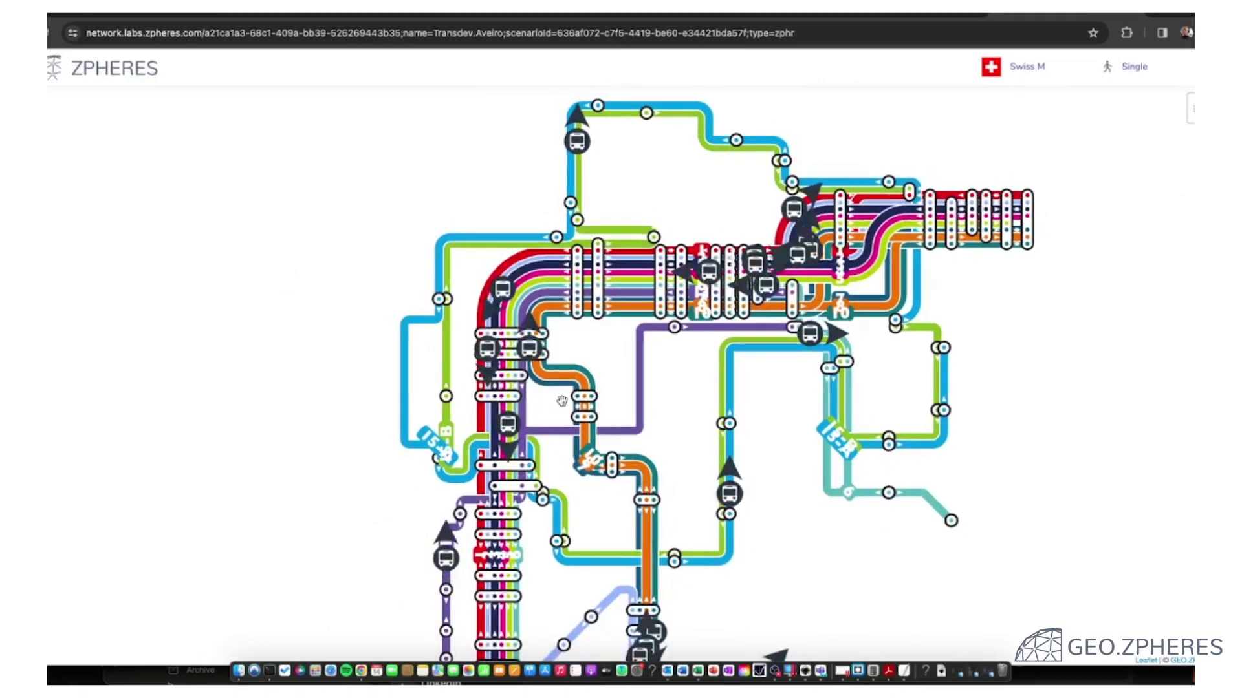
scroll(562, 401, "down", 1)
left_click_drag(562, 401, 575, 278)
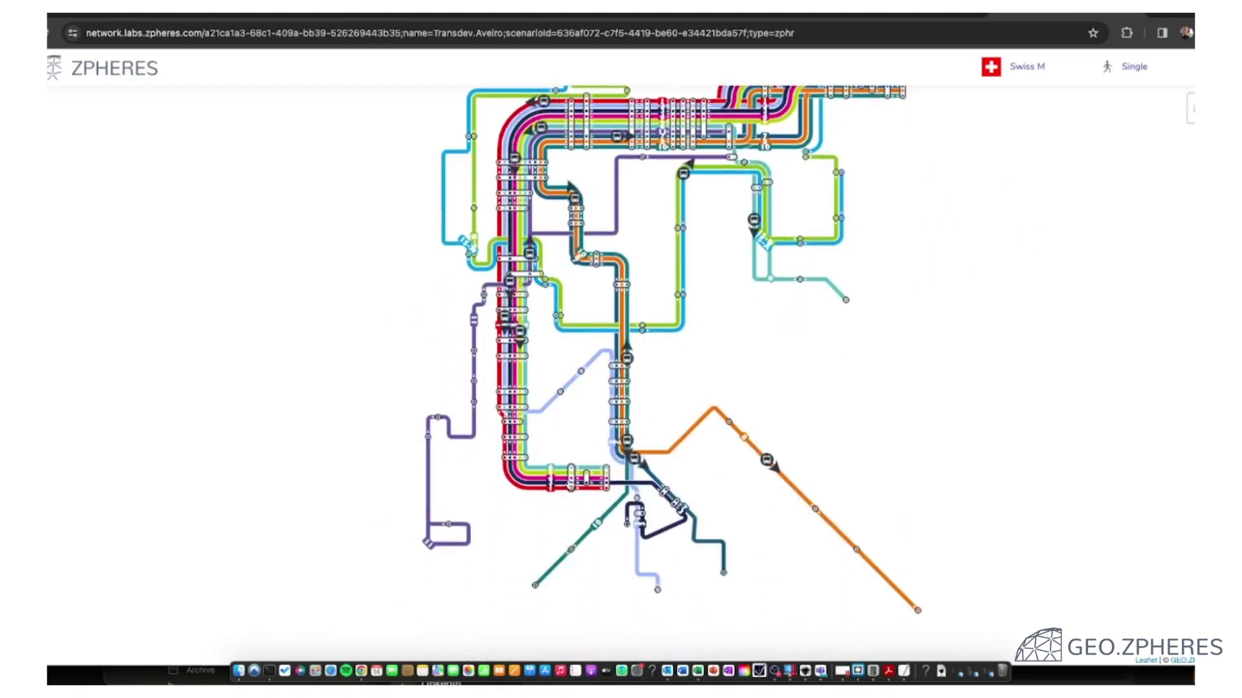
scroll(516, 373, "up", 2)
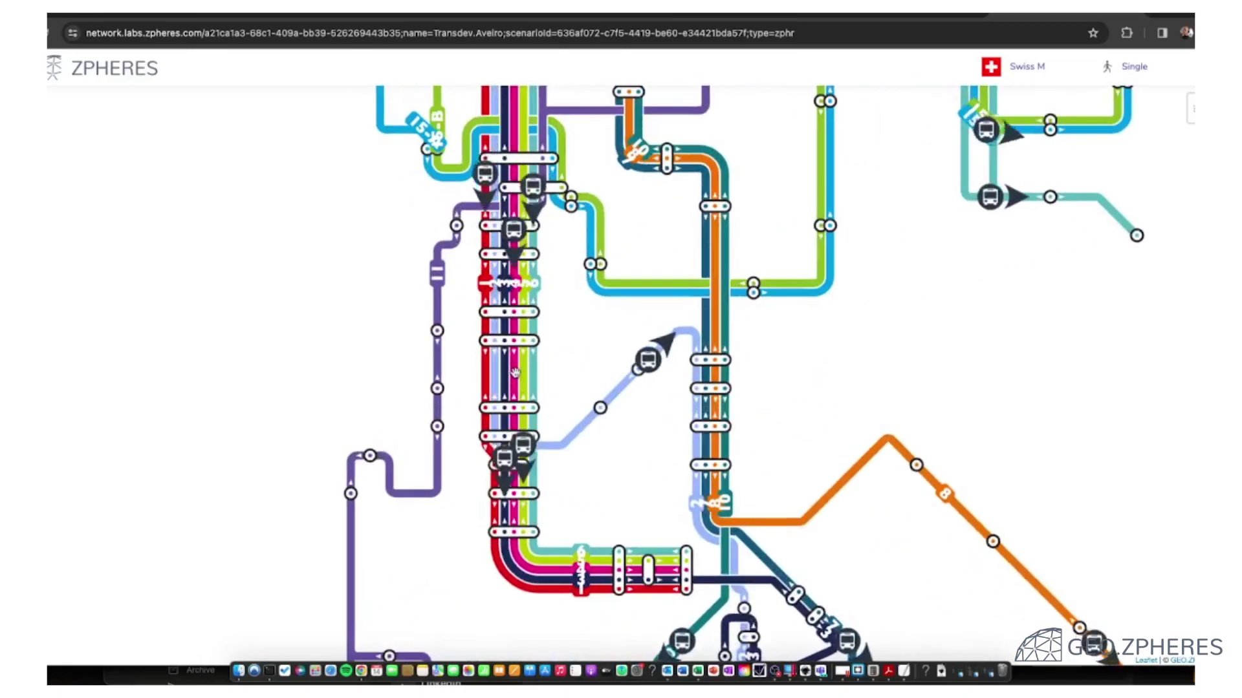
Reduce the display scale of the Swiss M style and examine the thinner lines through the centre
left_click(1027, 66)
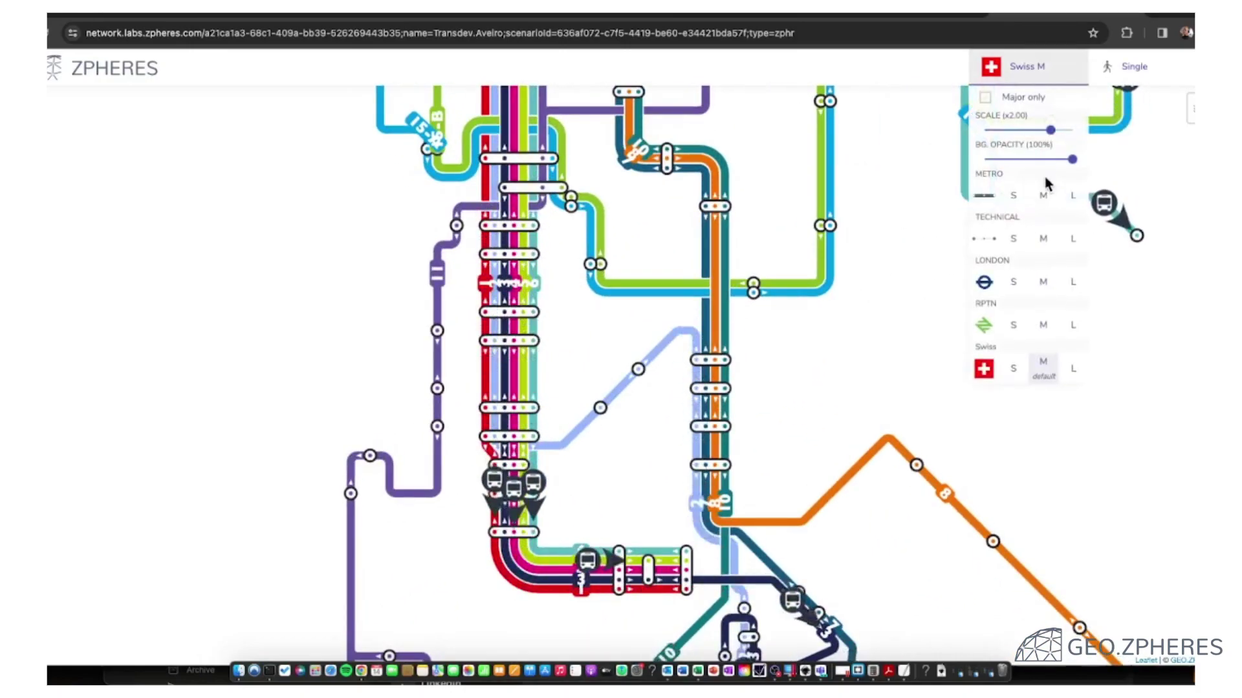
left_click_drag(1050, 130, 1043, 131)
left_click_drag(561, 275, 561, 323)
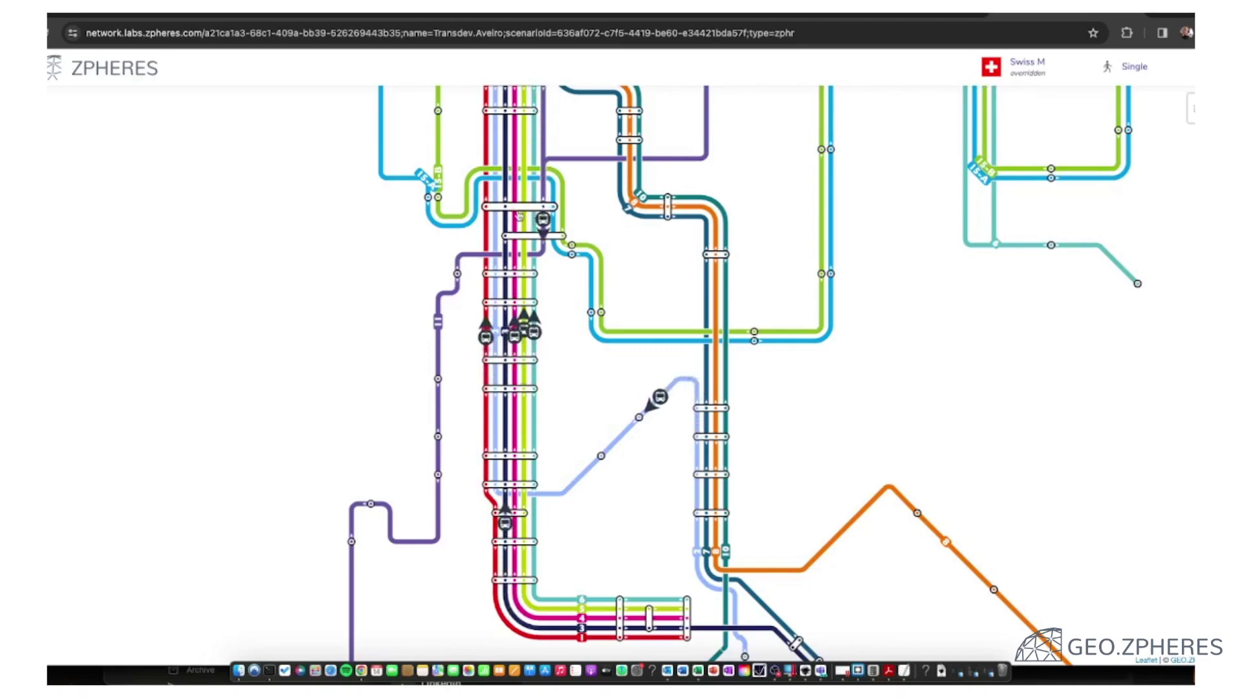
left_click_drag(542, 247, 571, 335)
scroll(547, 412, "down", 1)
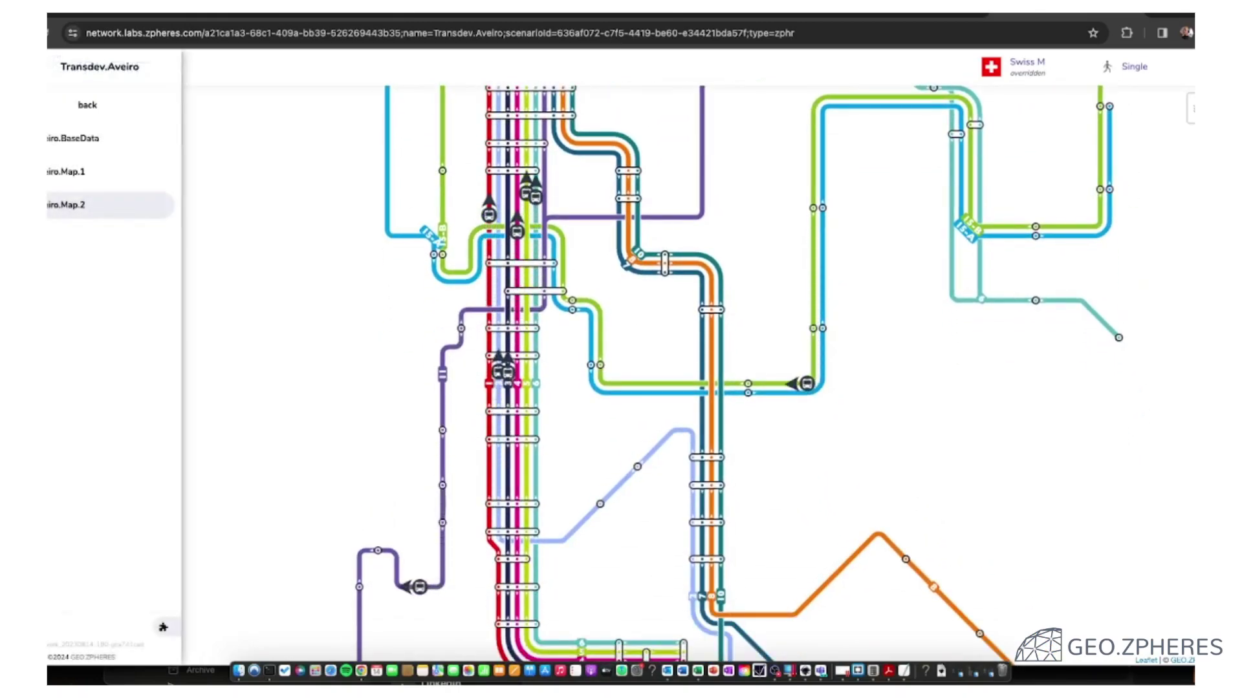
Compare Transdev.Aveiro.Map.1 with Transdev.Aveiro.Map.2, and examine Map.2's parallel lines and stops at the north-eastern terminus
left_click(65, 172)
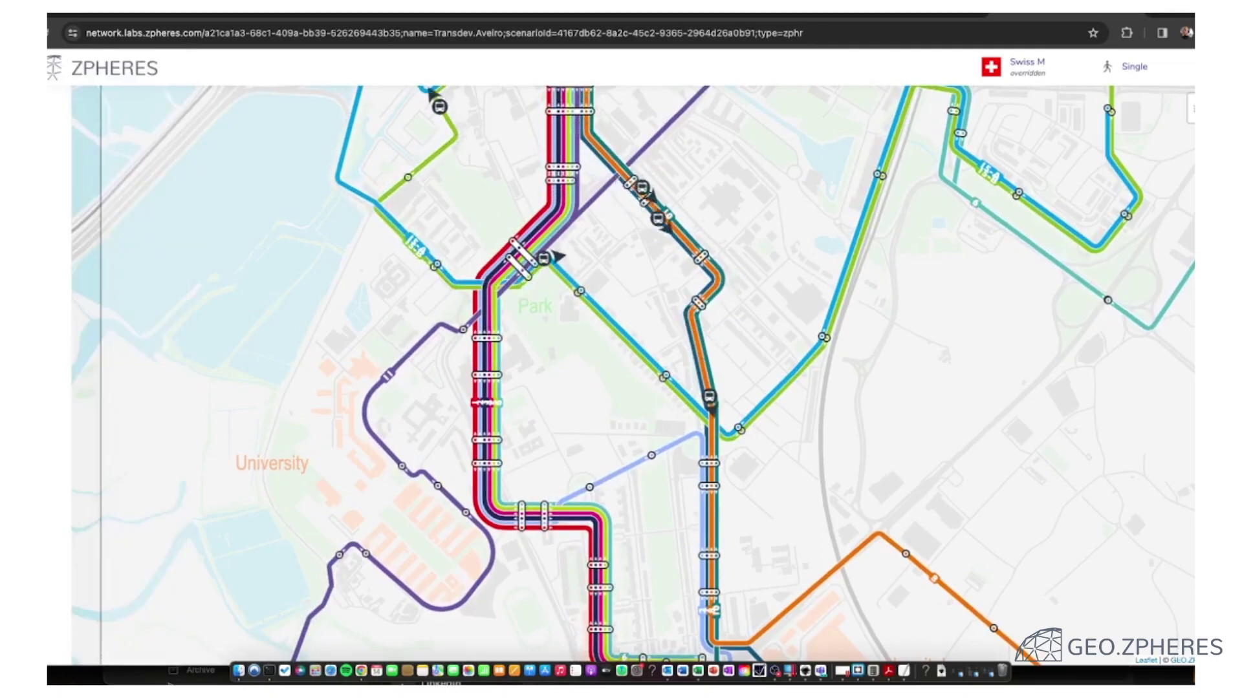
left_click(68, 205)
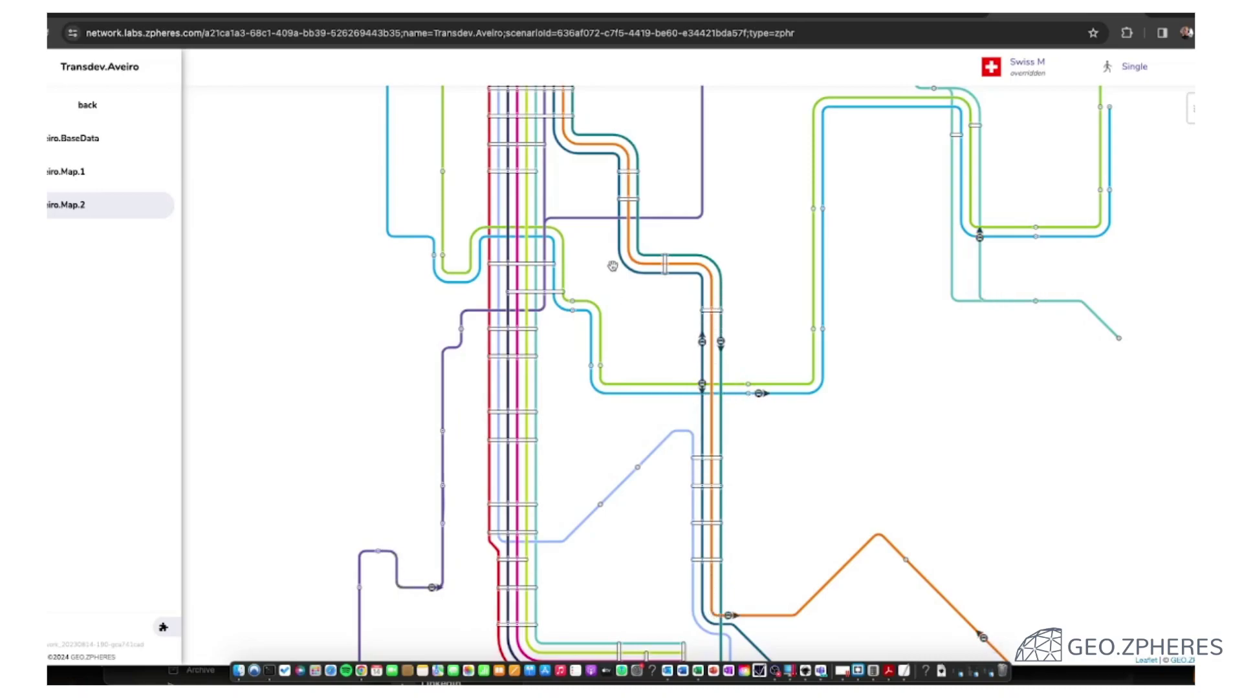
left_click_drag(612, 266, 626, 356)
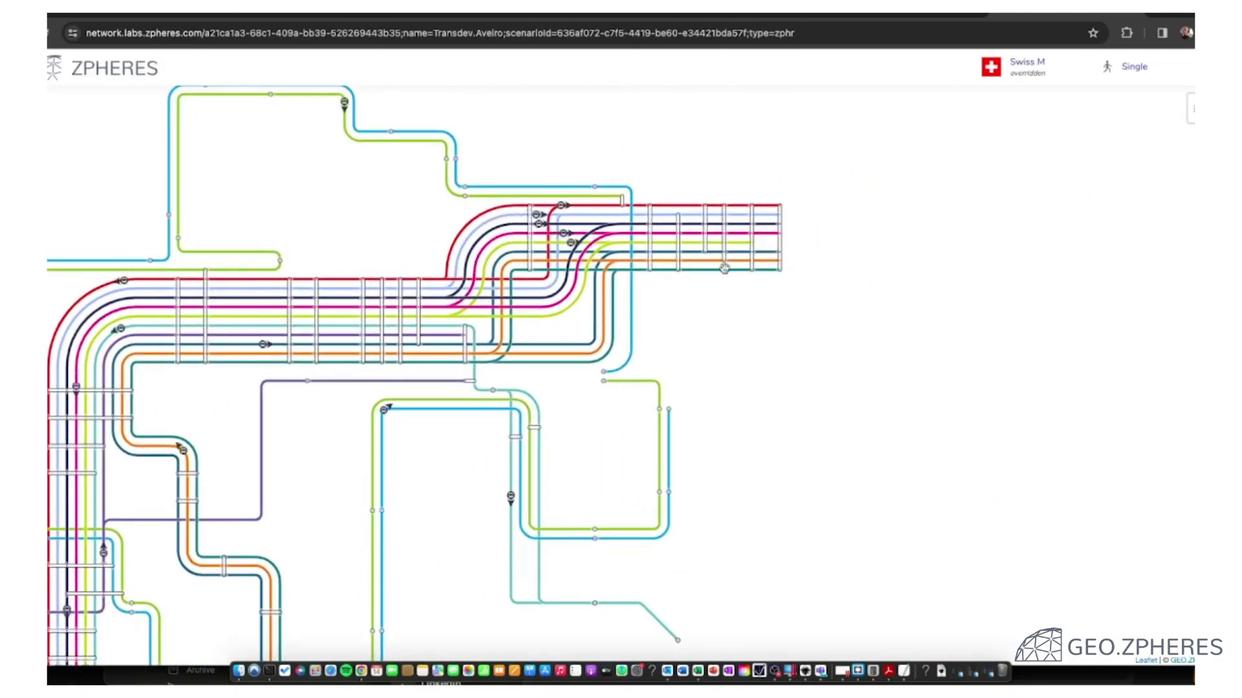
scroll(726, 330, "up", 3)
left_click_drag(711, 245, 691, 417)
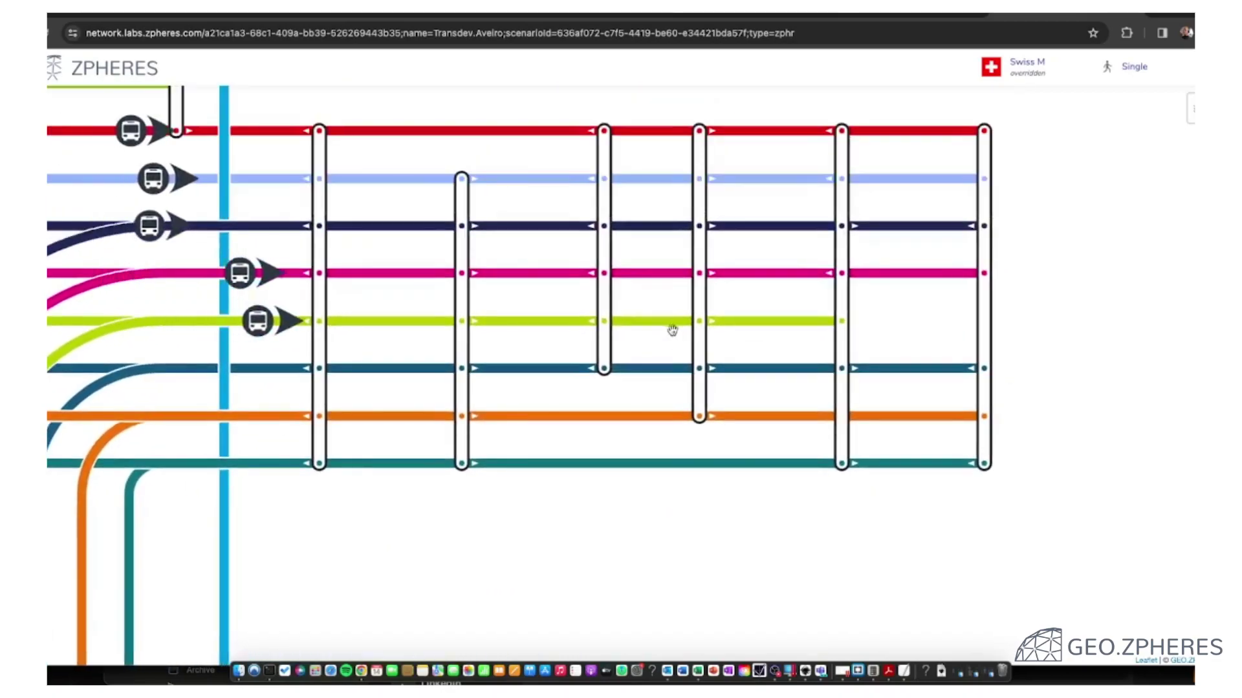
left_click_drag(669, 332, 732, 365)
scroll(699, 366, "down", 2)
scroll(698, 366, "down", 1)
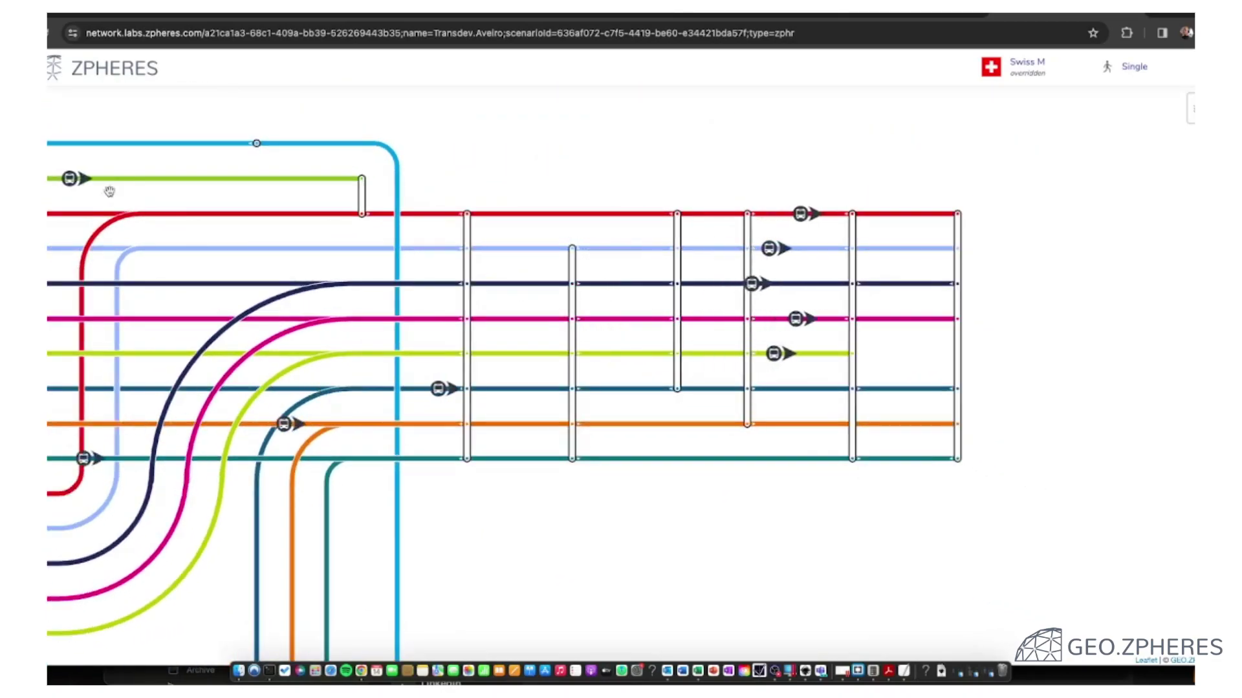
Return to the Transdev.Aveiro.Map.1 scenario to view the same north-eastern area on its geographic background
mouse_move(66, 205)
left_click(66, 172)
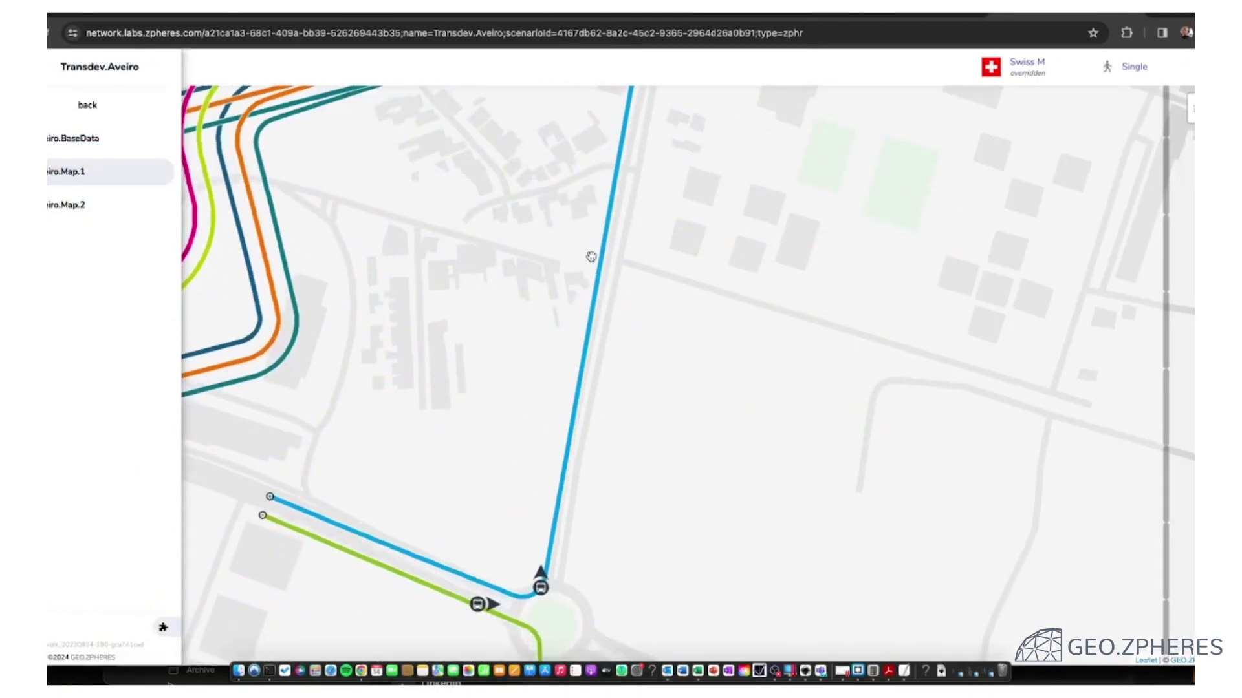
Examine the line bundle around the north-eastern terminus in Transdev.Aveiro.Map.1, and compare it with the same section in Transdev.Aveiro.Map.2
scroll(592, 260, "down", 4)
left_click_drag(646, 227, 588, 390)
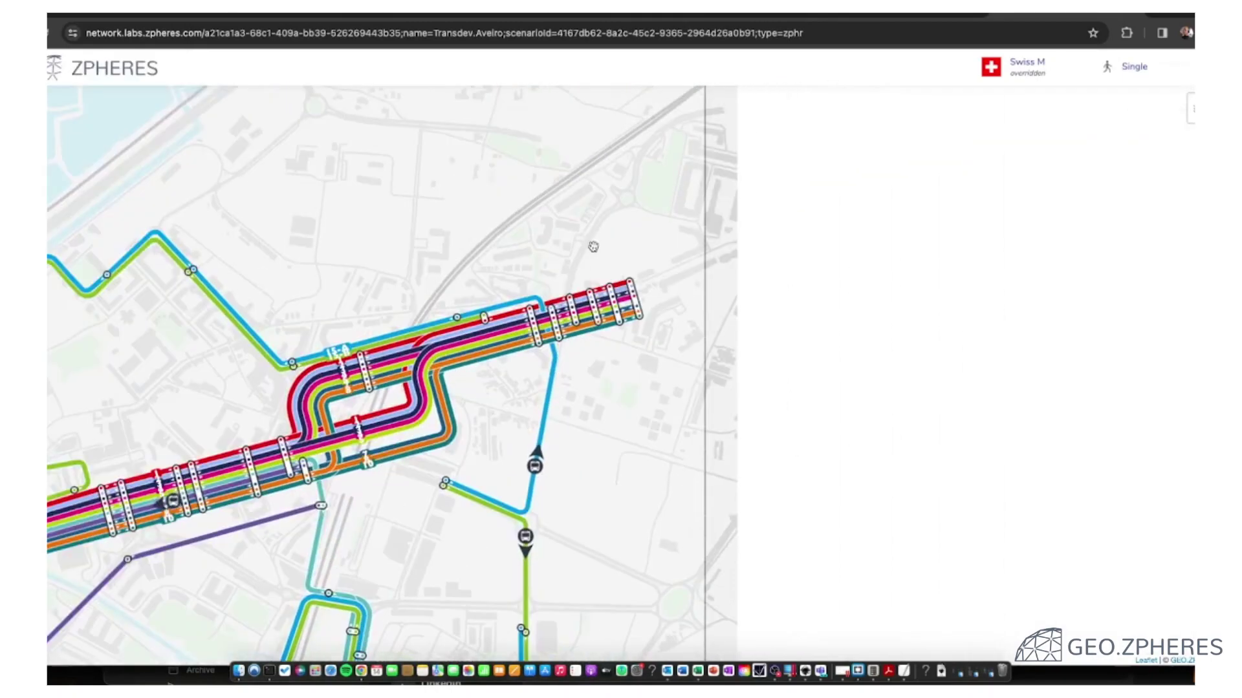
scroll(584, 324, "up", 3)
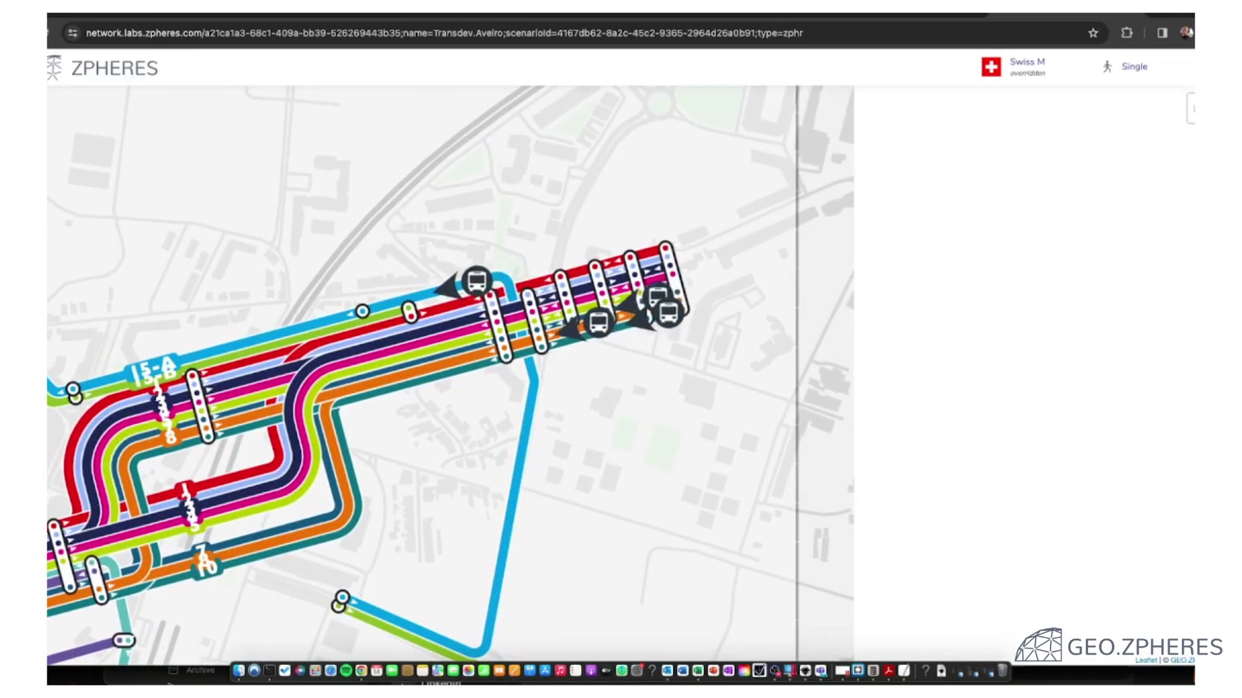
mouse_move(53, 177)
left_click(70, 205)
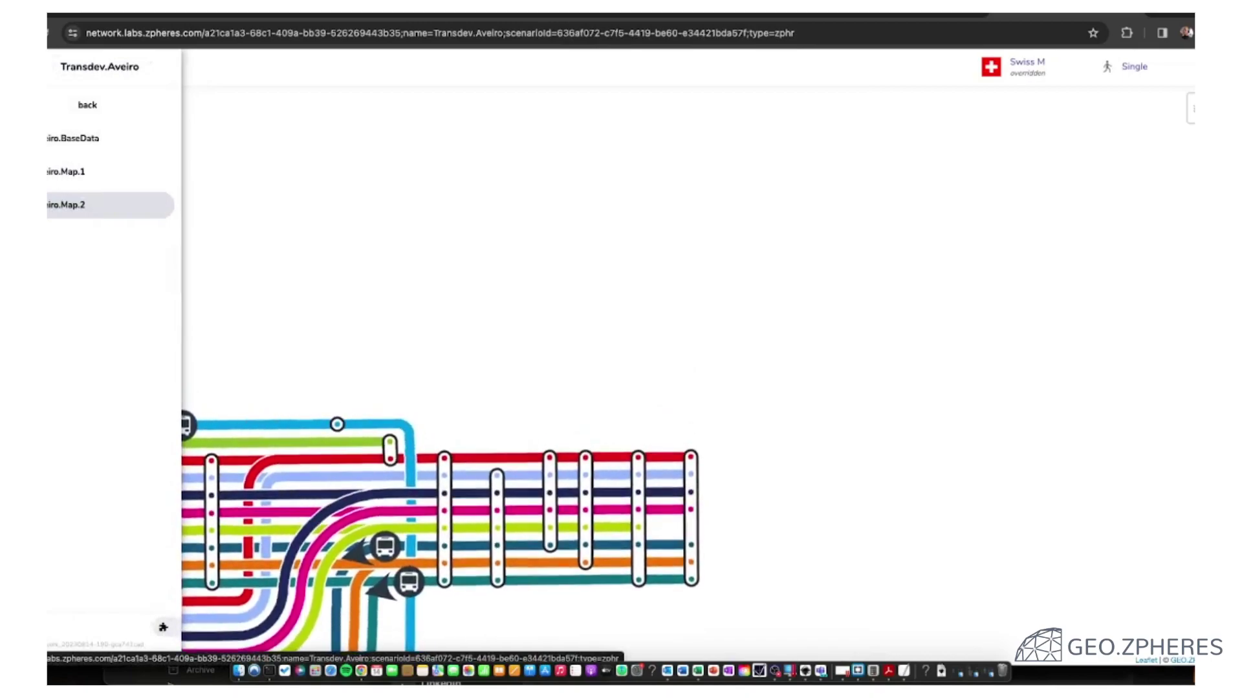
left_click(70, 172)
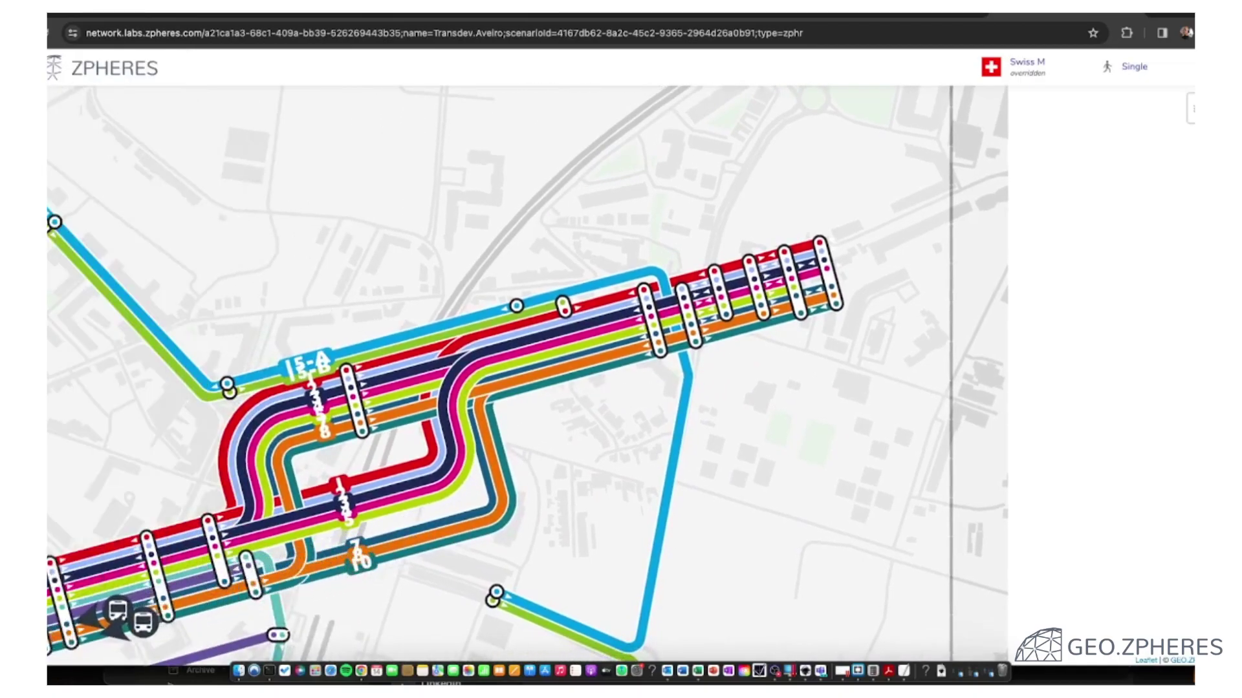
Switch to Transdev.Aveiro.Map.2 and examine the parallel lines and stops between Av. Dr. L Peixinho Oita B and Estacao de Aveiro up close
left_click(90, 204)
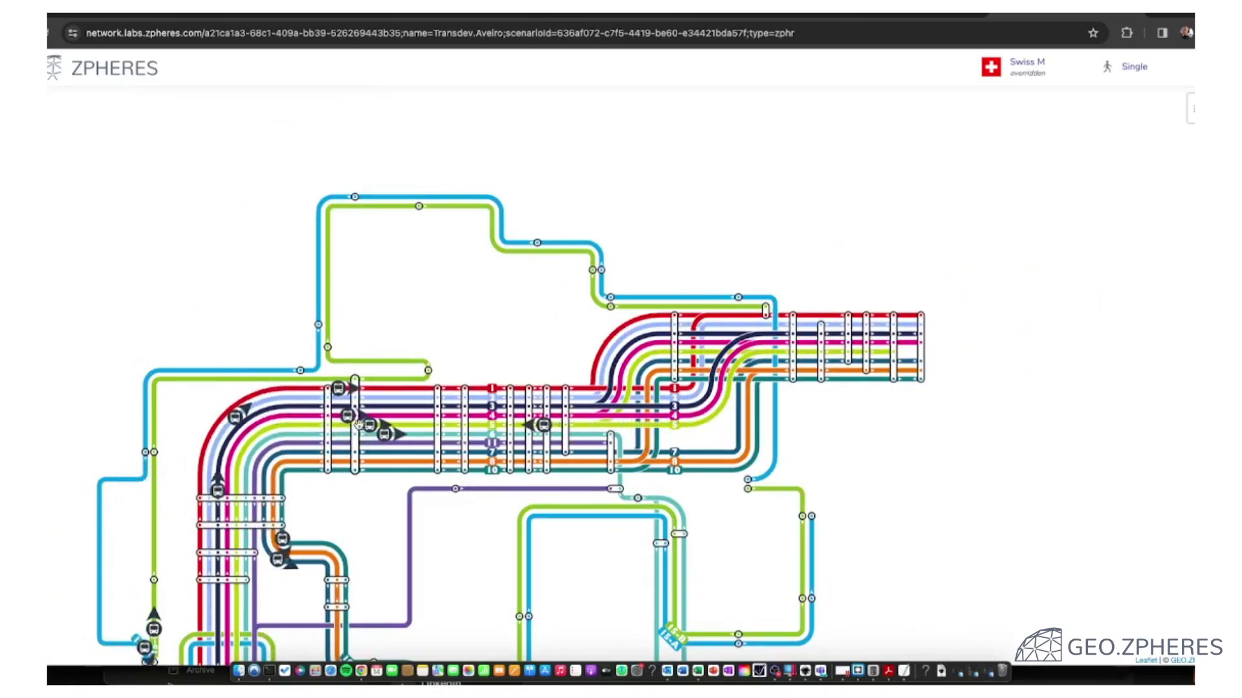
scroll(355, 430, "up", 2)
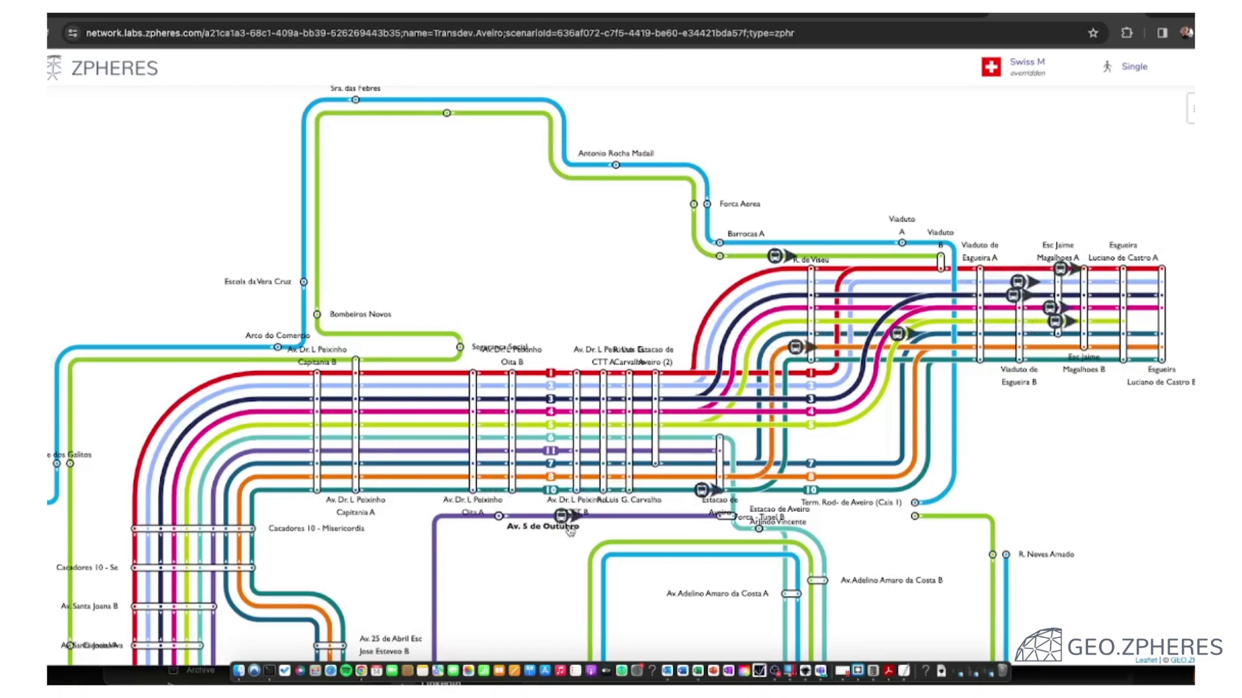
scroll(641, 388, "up", 5)
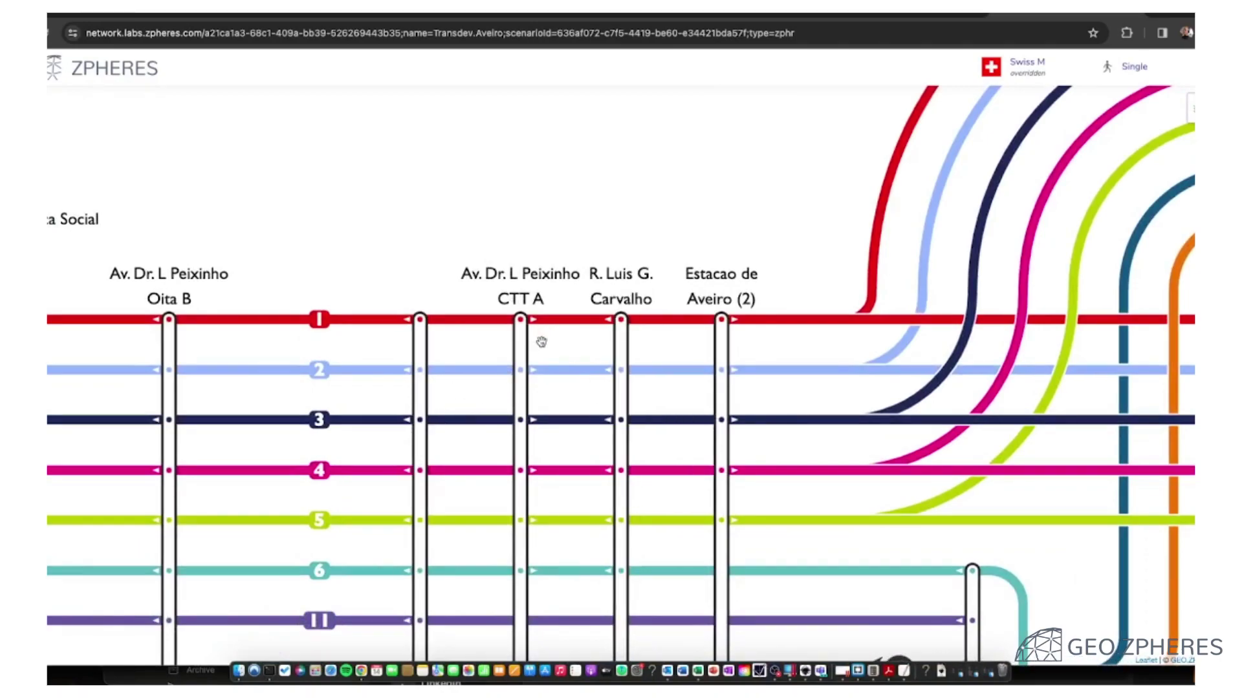
left_click_drag(572, 494, 556, 352)
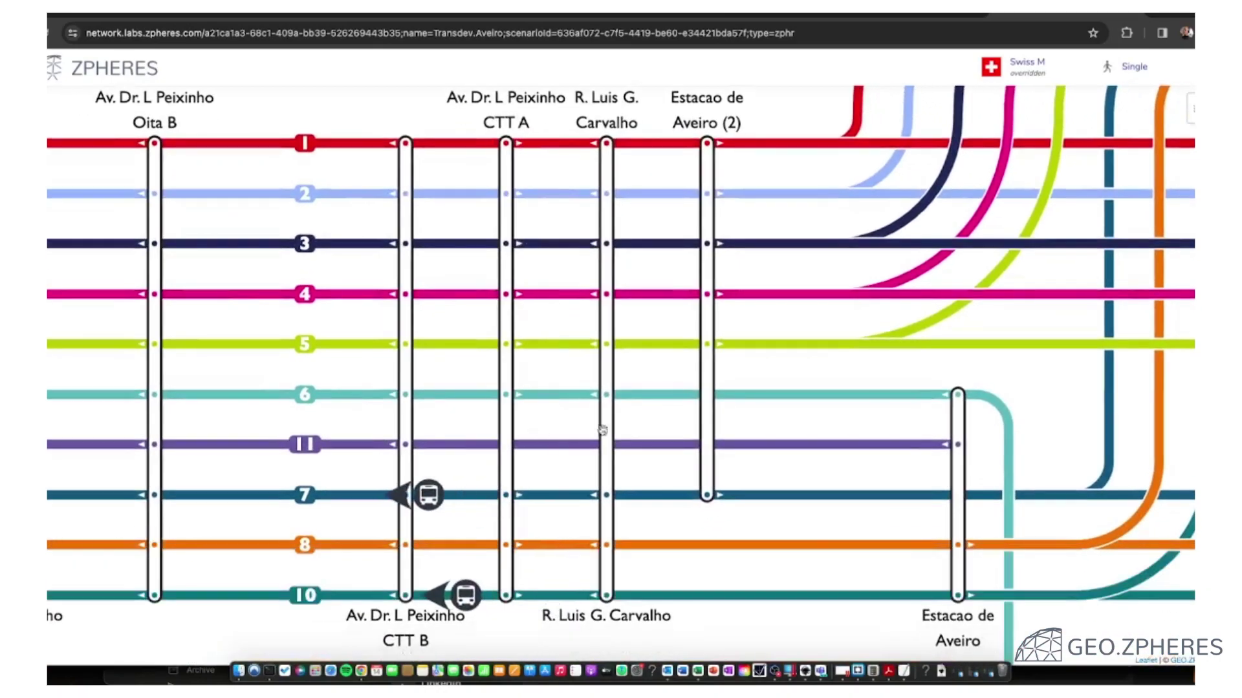